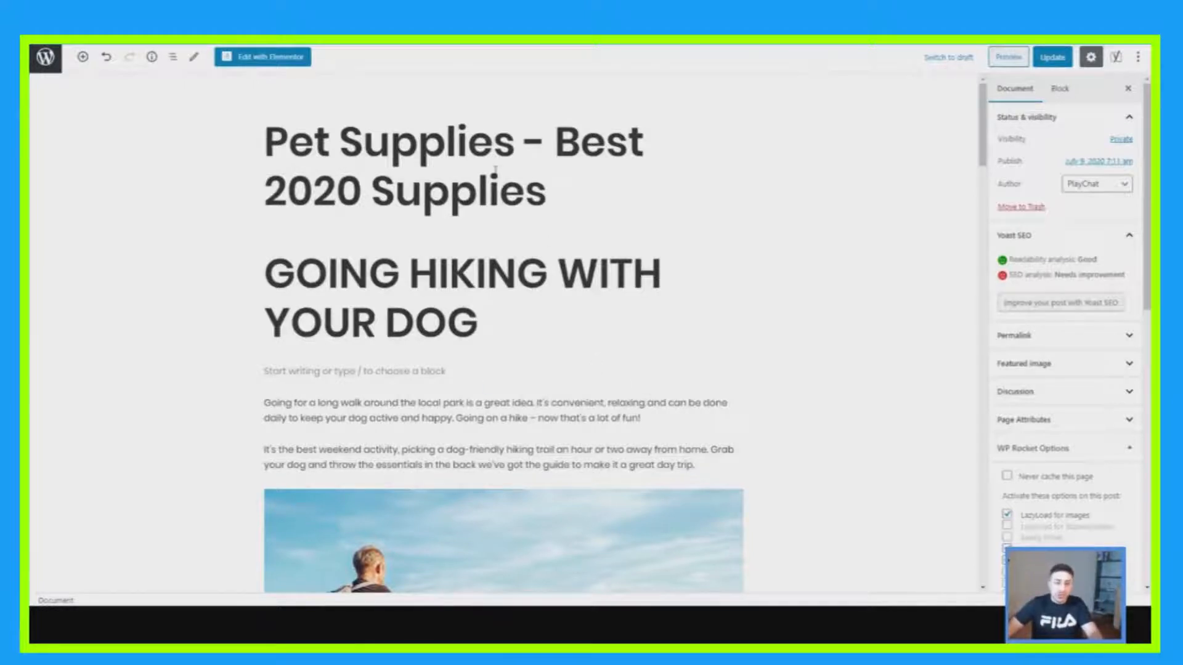
# Change the "GOING HIKING WITH YOUR DOG" heading below the page title to Heading 2.
pyautogui.scroll(-12, 587, 250)
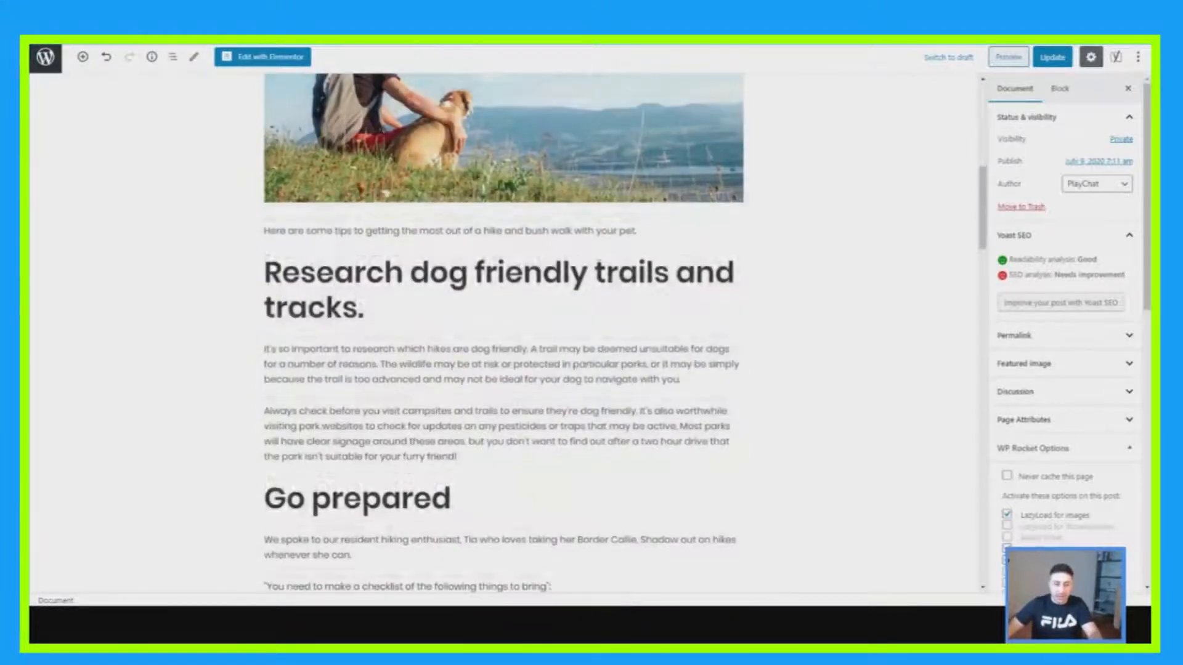
pyautogui.scroll(13, 679, 345)
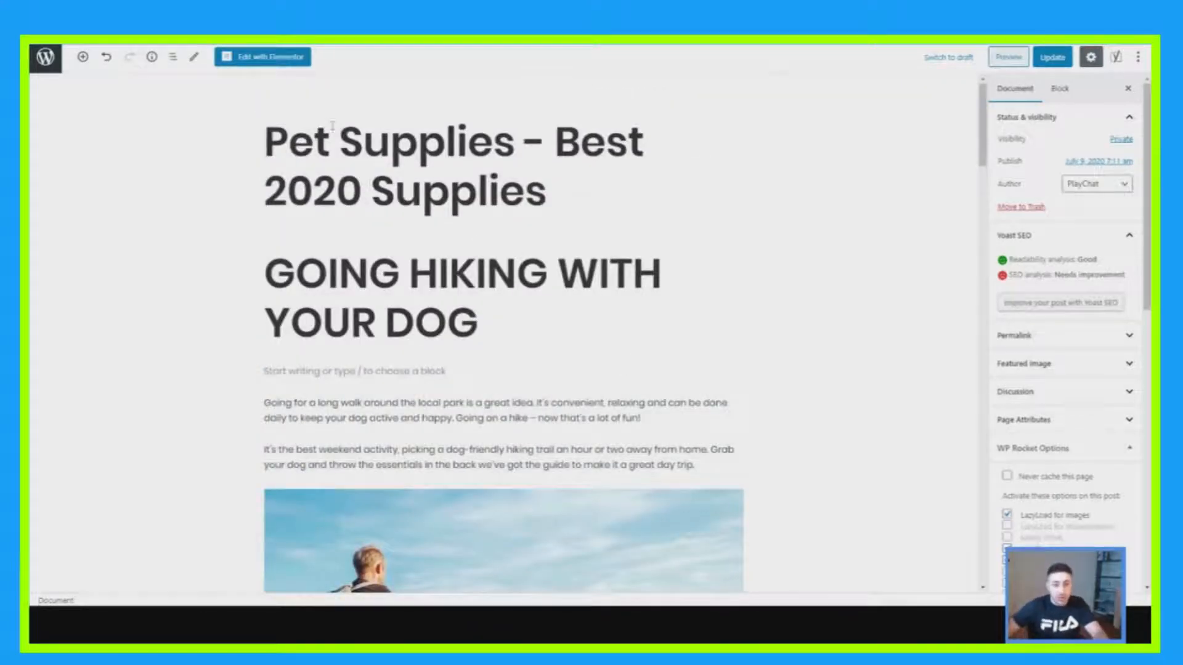
pyautogui.click(302, 165)
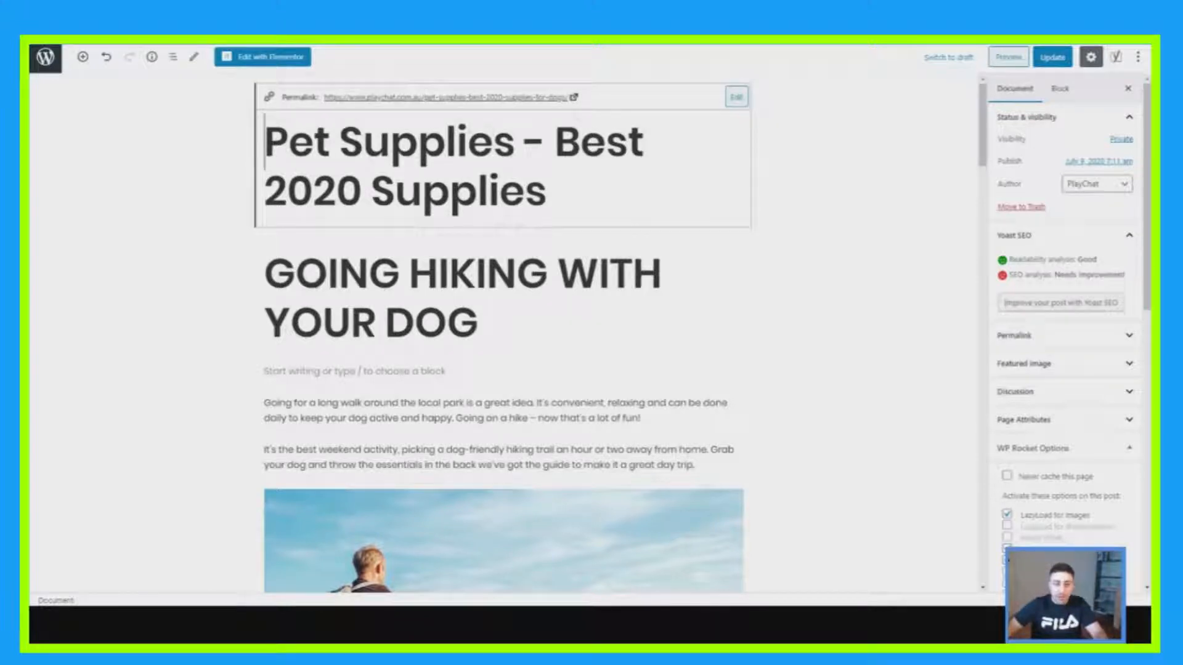
pyautogui.click(326, 284)
pyautogui.click(300, 230)
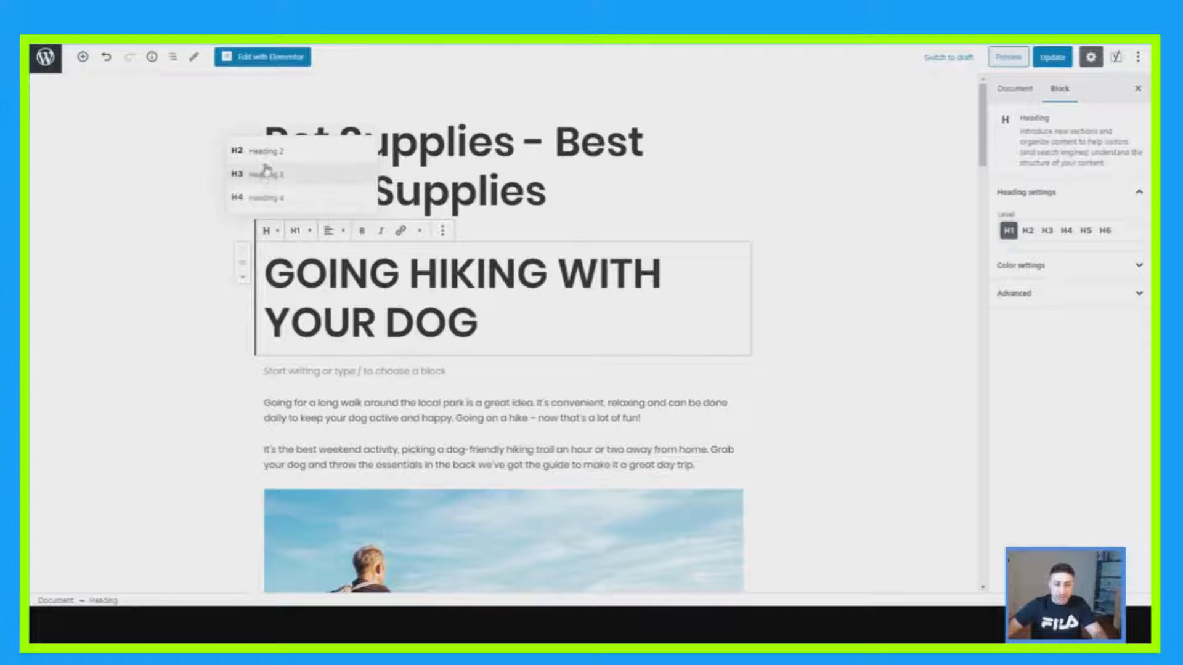
pyautogui.click(281, 152)
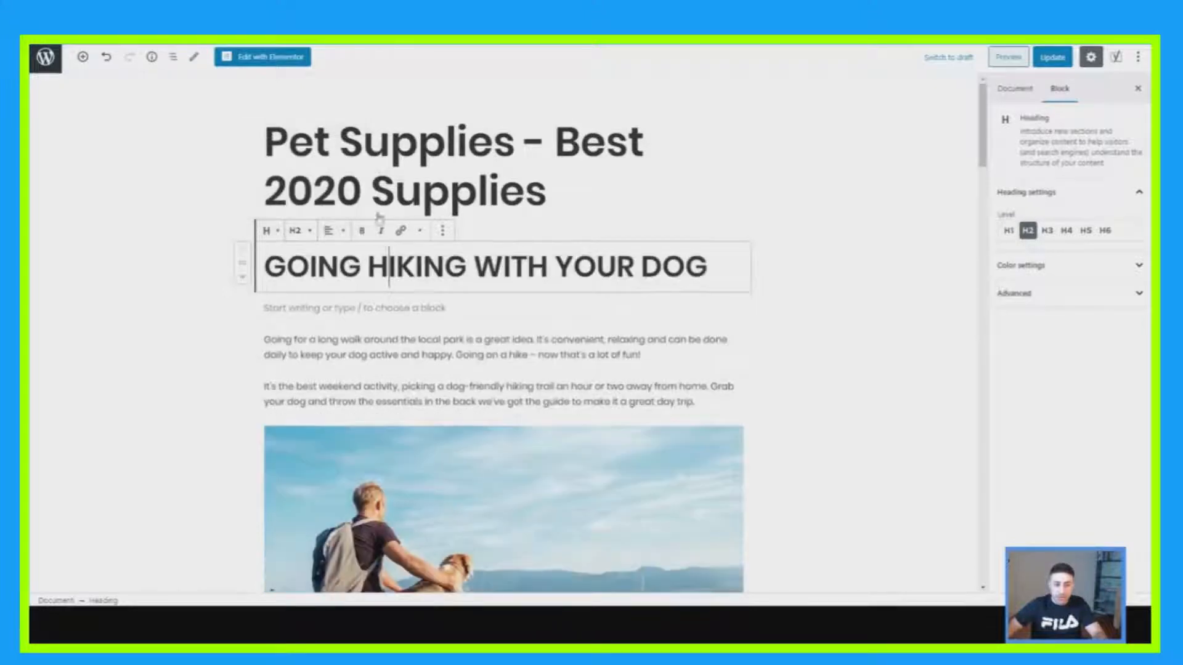
# Try Heading 3 on the "GOING HIKING WITH YOUR DOG" heading, and return it to Heading 2.
pyautogui.click(576, 196)
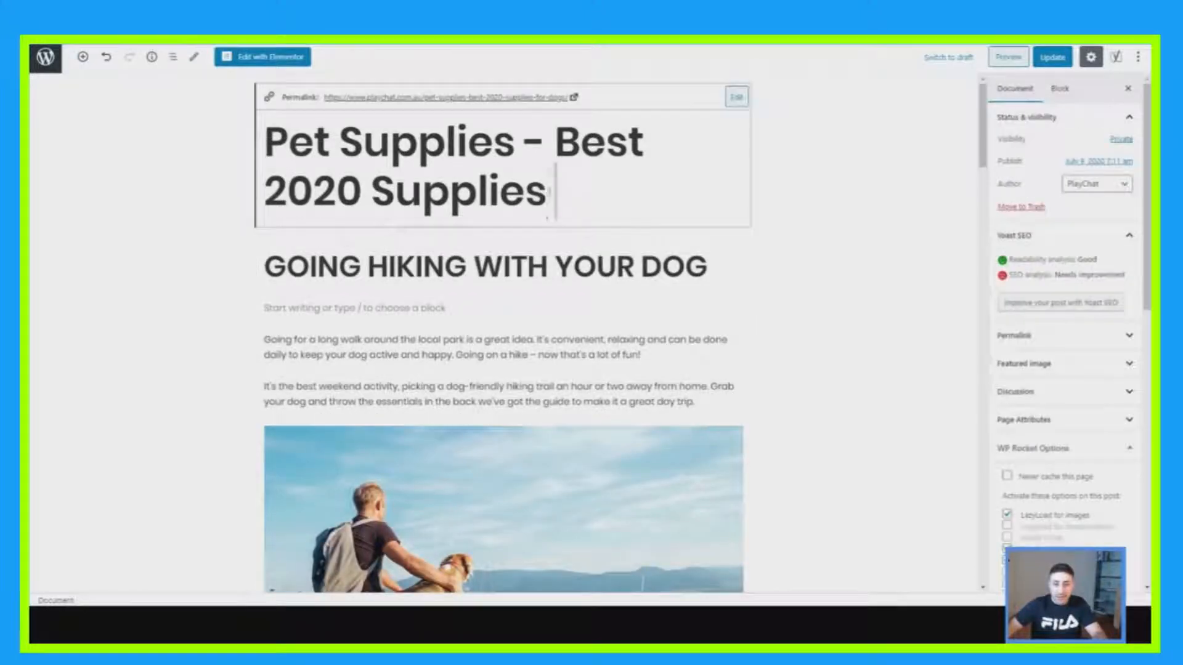
pyautogui.moveTo(559, 198); pyautogui.dragTo(247, 140)
pyautogui.click(310, 270)
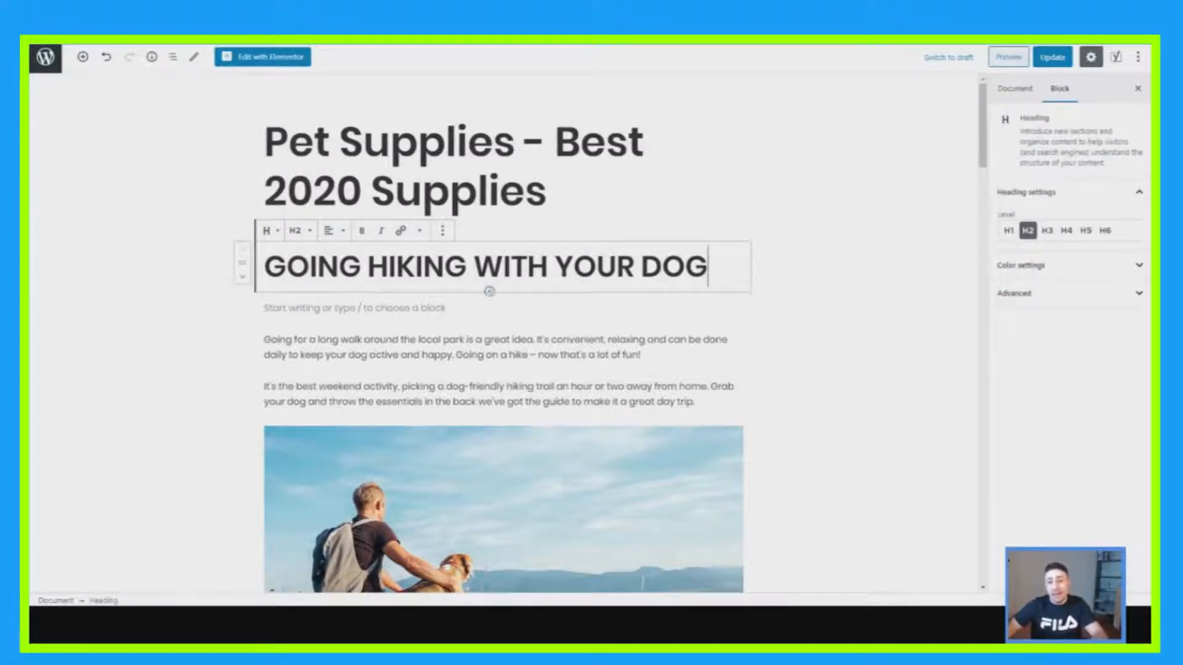
pyautogui.click(297, 231)
pyautogui.click(265, 174)
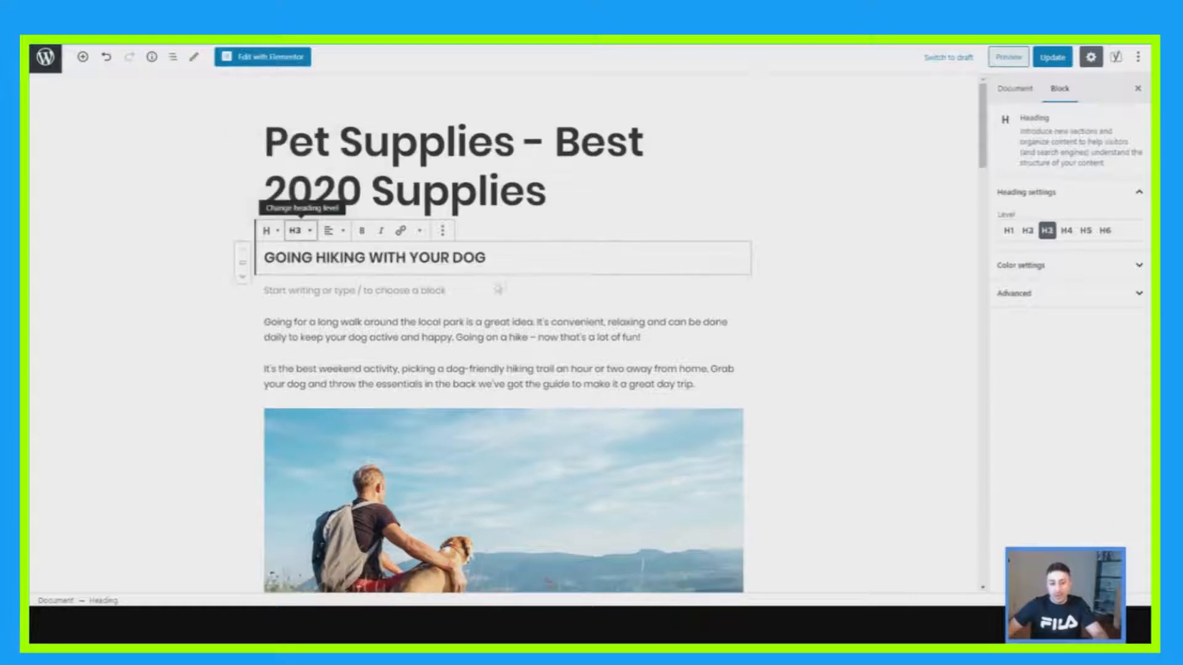
pyautogui.click(309, 232)
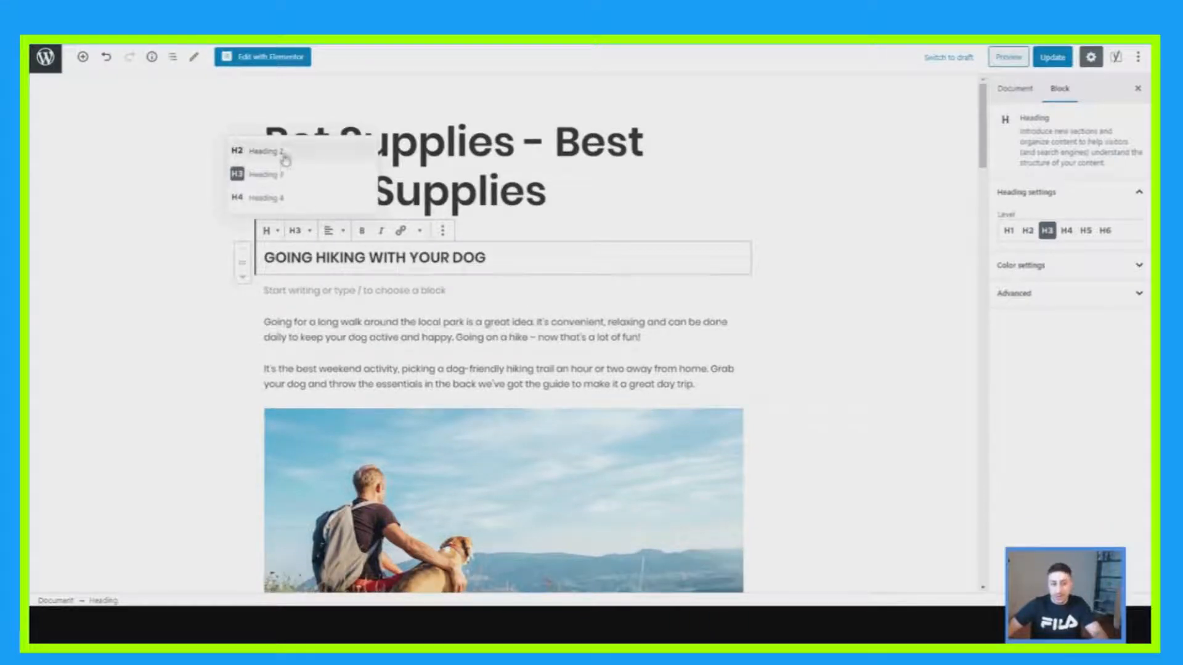
pyautogui.click(265, 151)
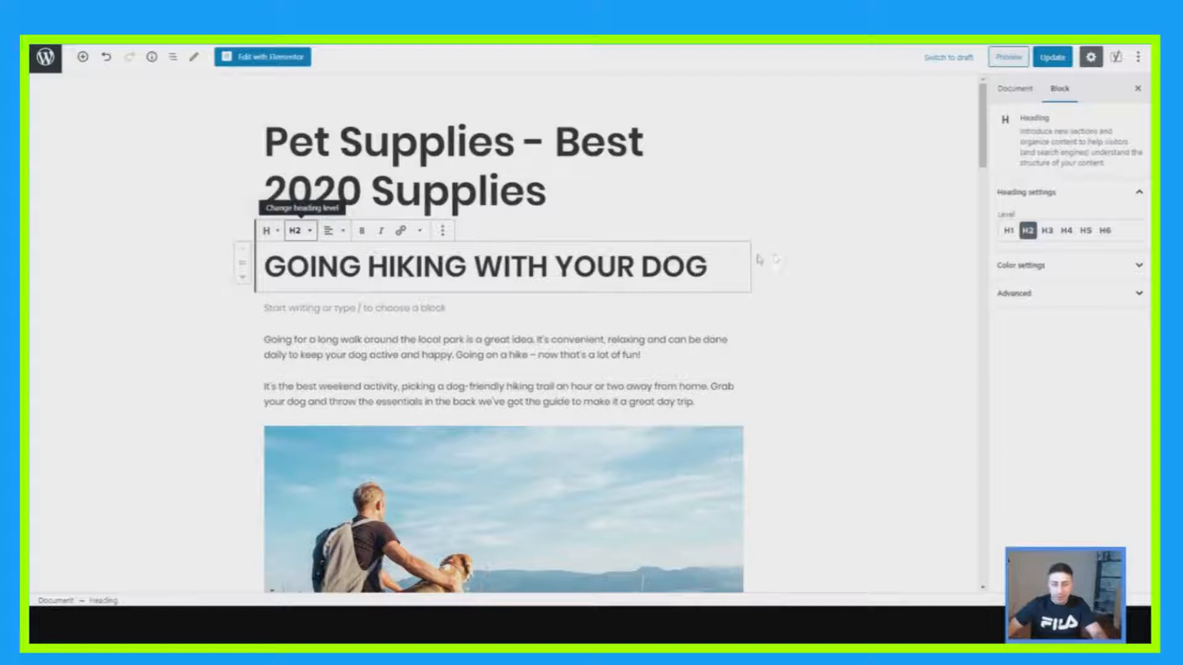
# Change the page's permalink slug to "pet-supplies" and save it.
pyautogui.click(466, 242)
pyautogui.moveTo(267, 143); pyautogui.dragTo(516, 140)
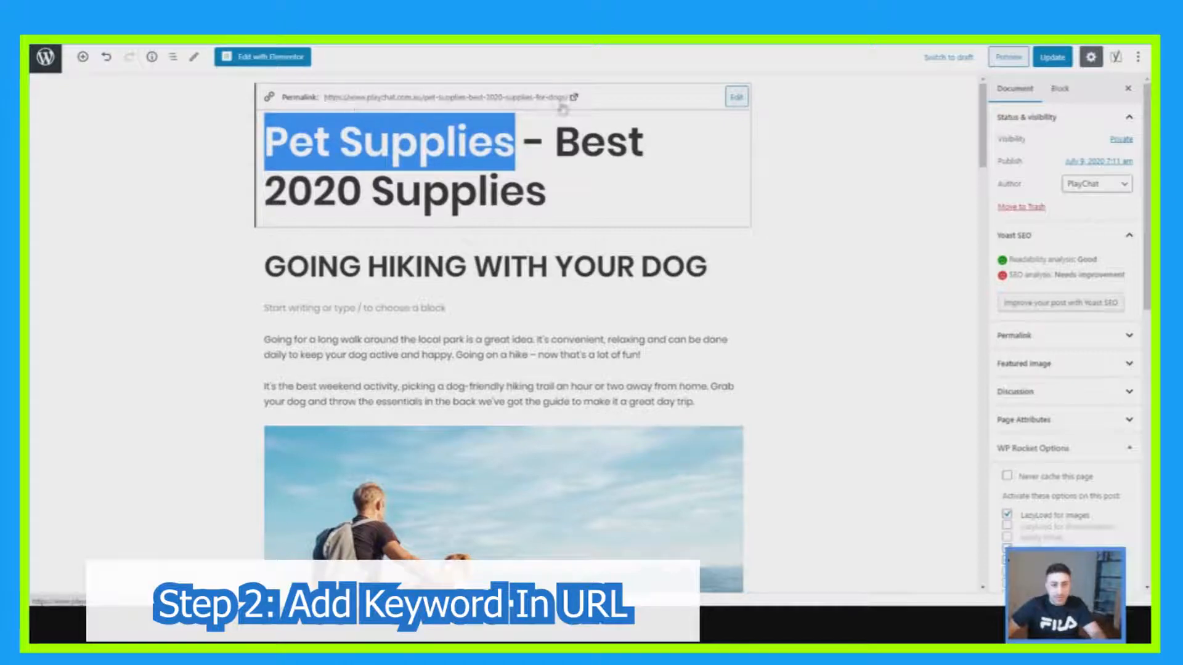
pyautogui.click(736, 96)
pyautogui.moveTo(603, 97); pyautogui.dragTo(406, 91)
pyautogui.write('pet-suppli')
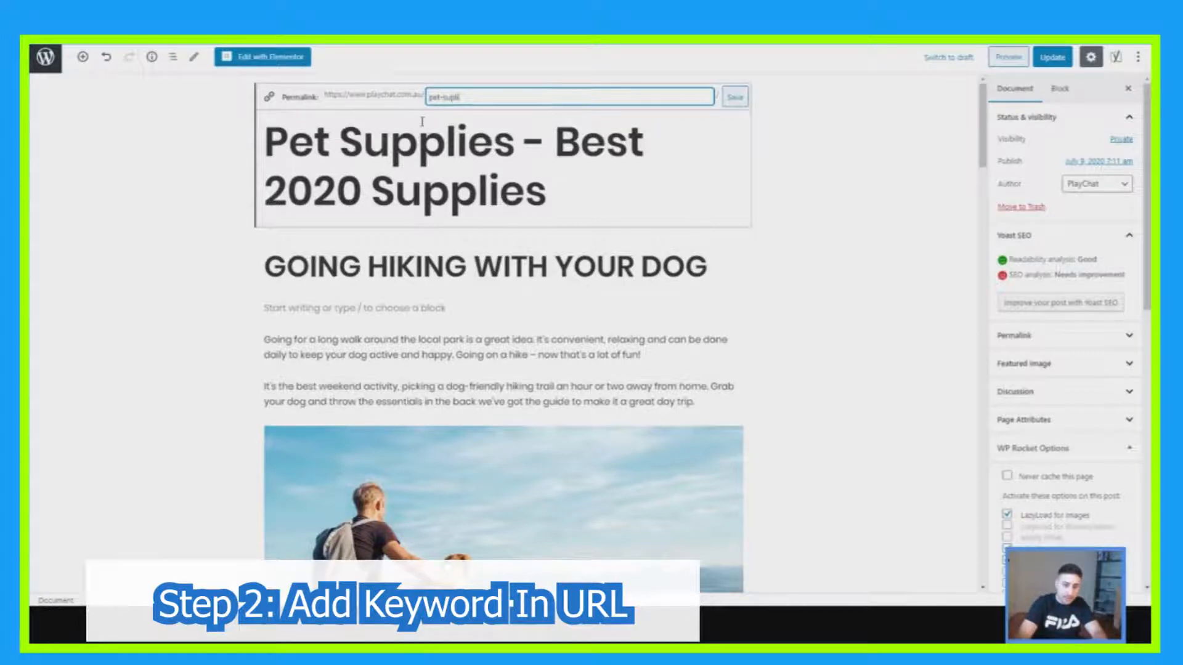
pyautogui.write('es')
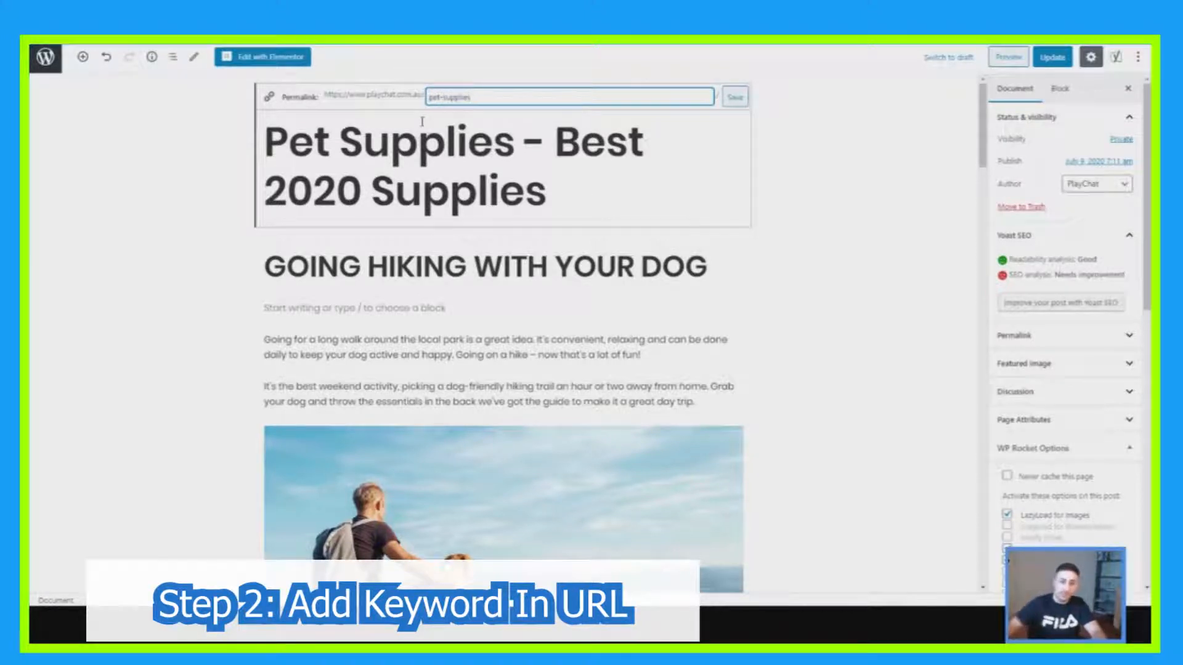
pyautogui.click(737, 99)
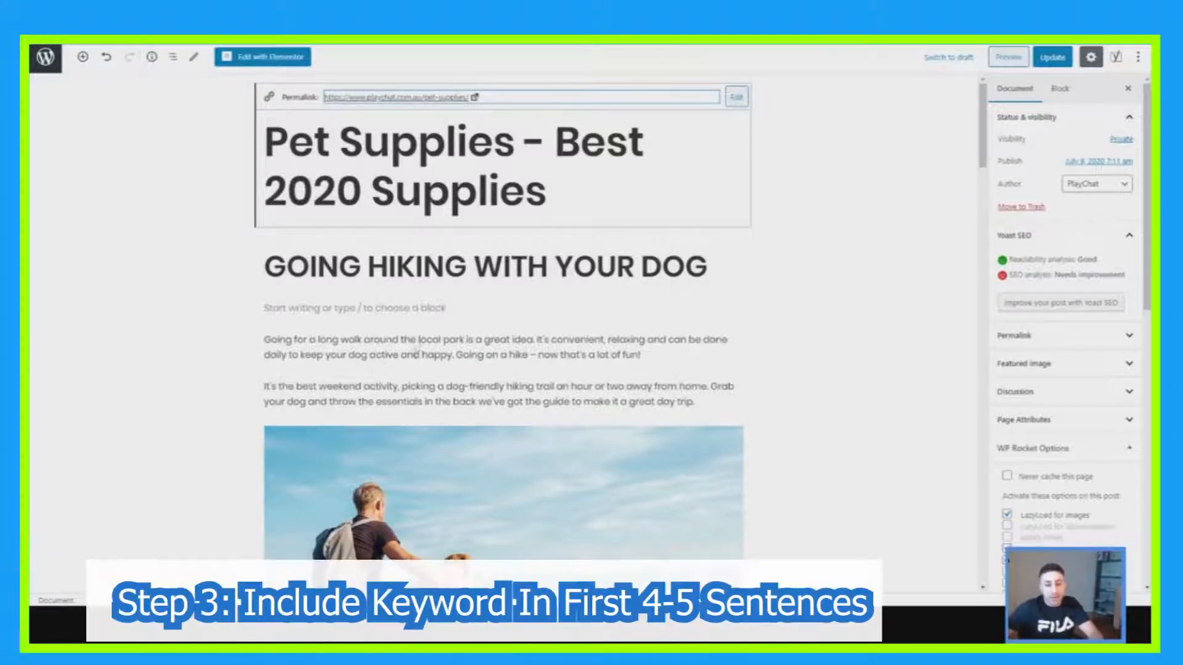
# Insert "Make sure you have the right pet supplies and are ready to go out!" after "active and happy." in the first paragraph.
pyautogui.scroll(-2, 655, 274)
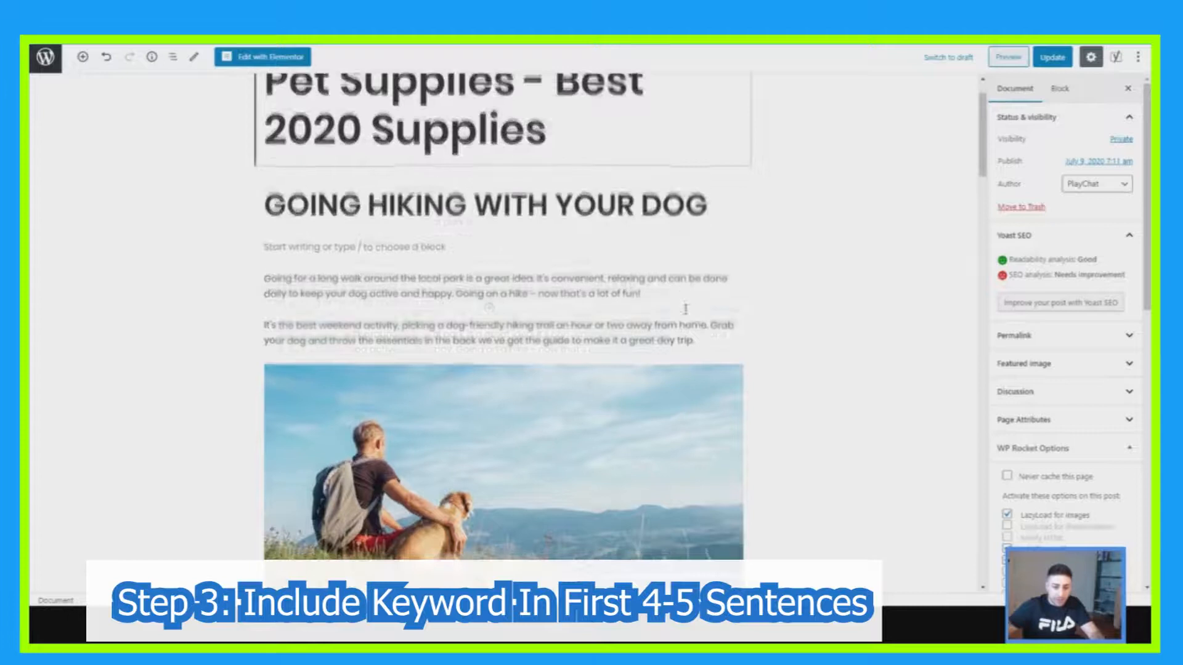
pyautogui.scroll(-2, 685, 314)
pyautogui.scroll(3, 464, 260)
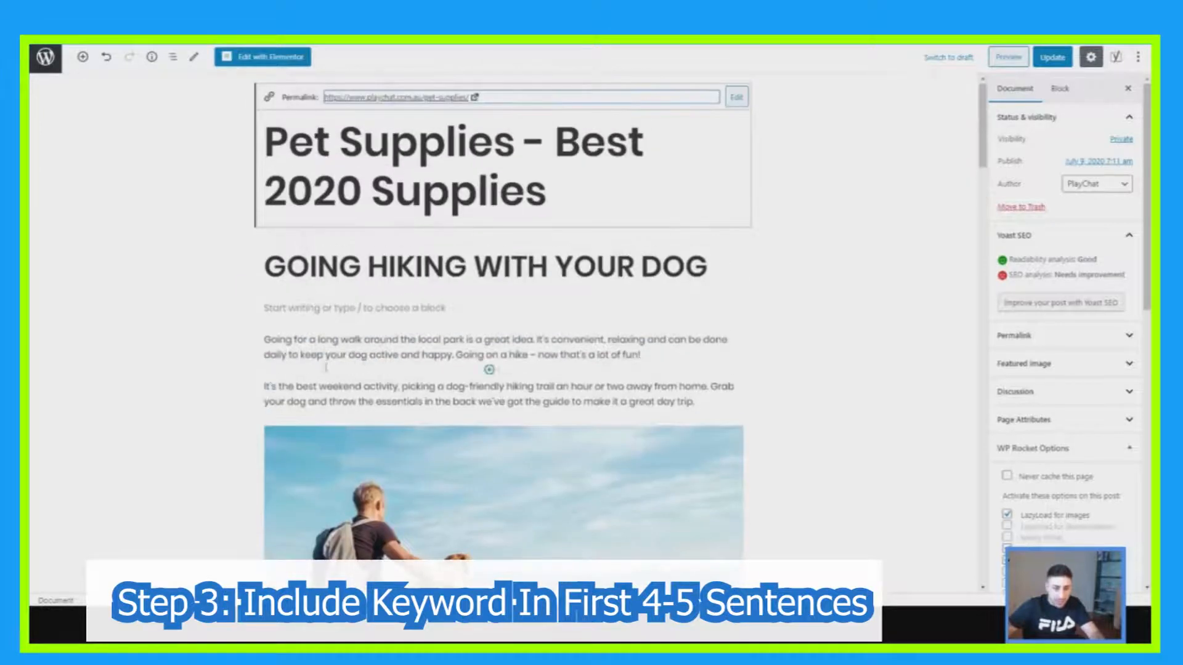
pyautogui.click(421, 355)
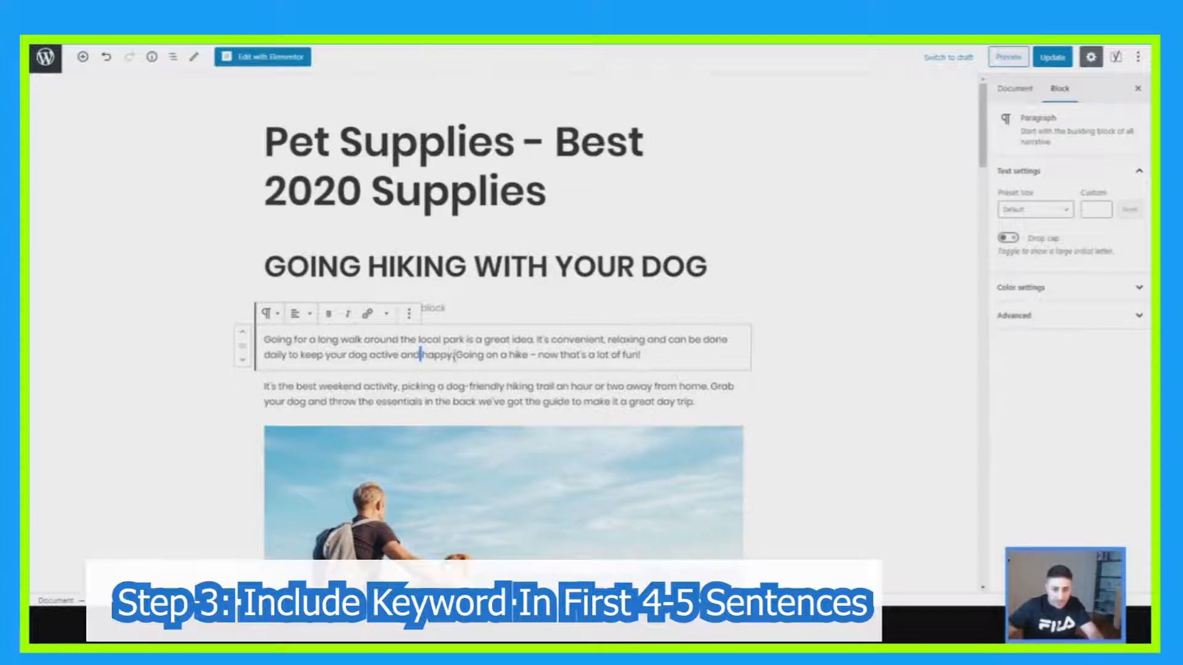
pyautogui.write('Make it')
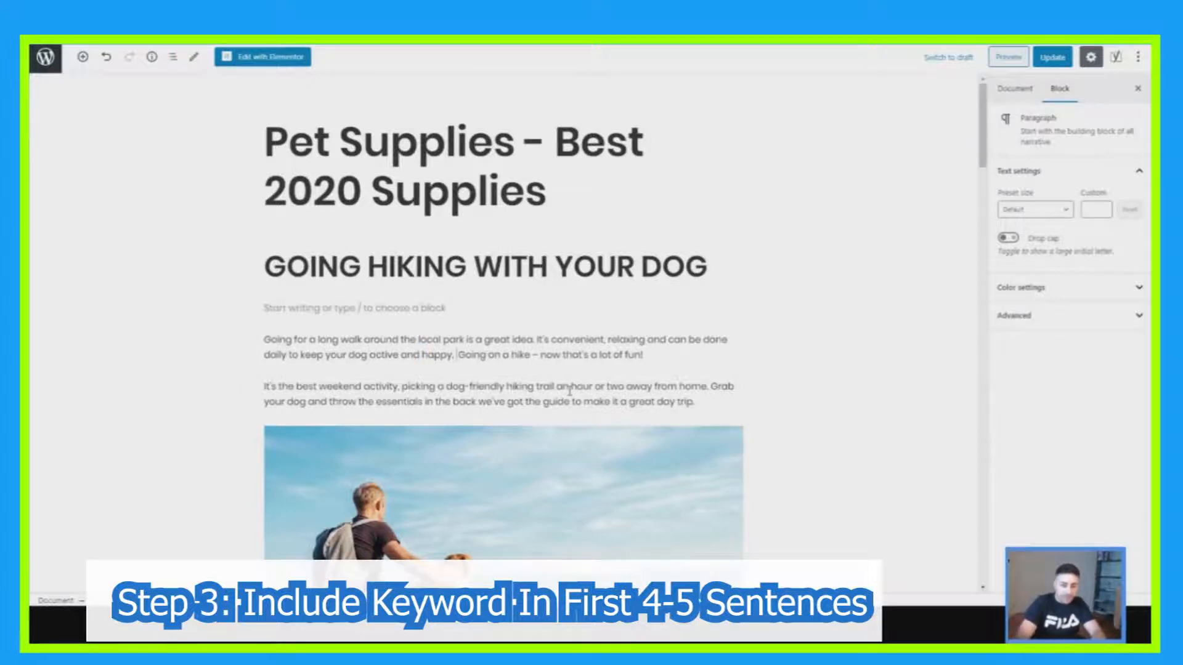
pyautogui.write('ure you have')
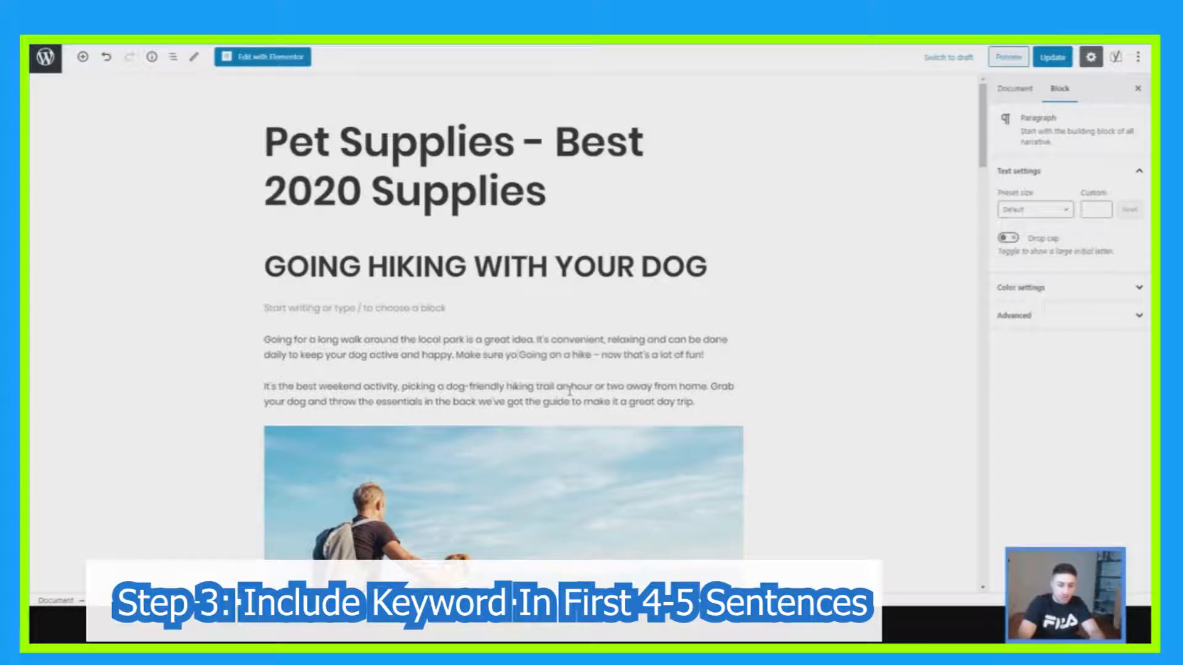
pyautogui.write('e p')
pyautogui.press('BackSpace')
pyautogui.press('BackSpace')
pyautogui.press('BackSpace')
pyautogui.press('BackSpace')
pyautogui.press('BackSpace')
pyautogui.write('ave the ')
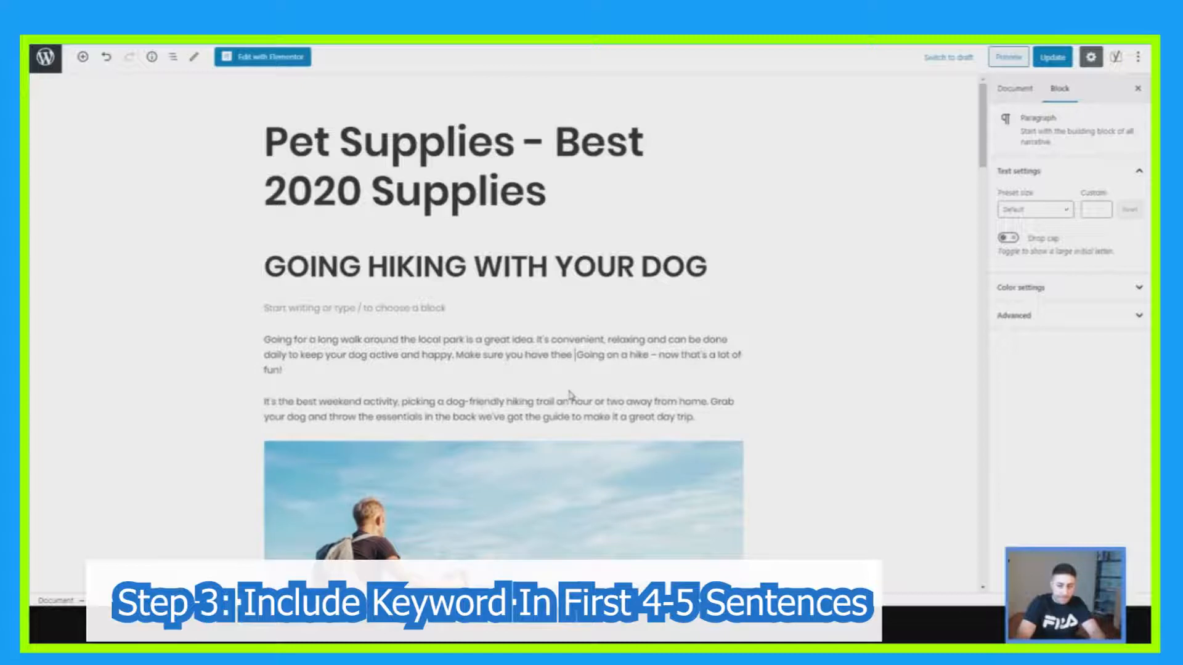
pyautogui.write('right pet ')
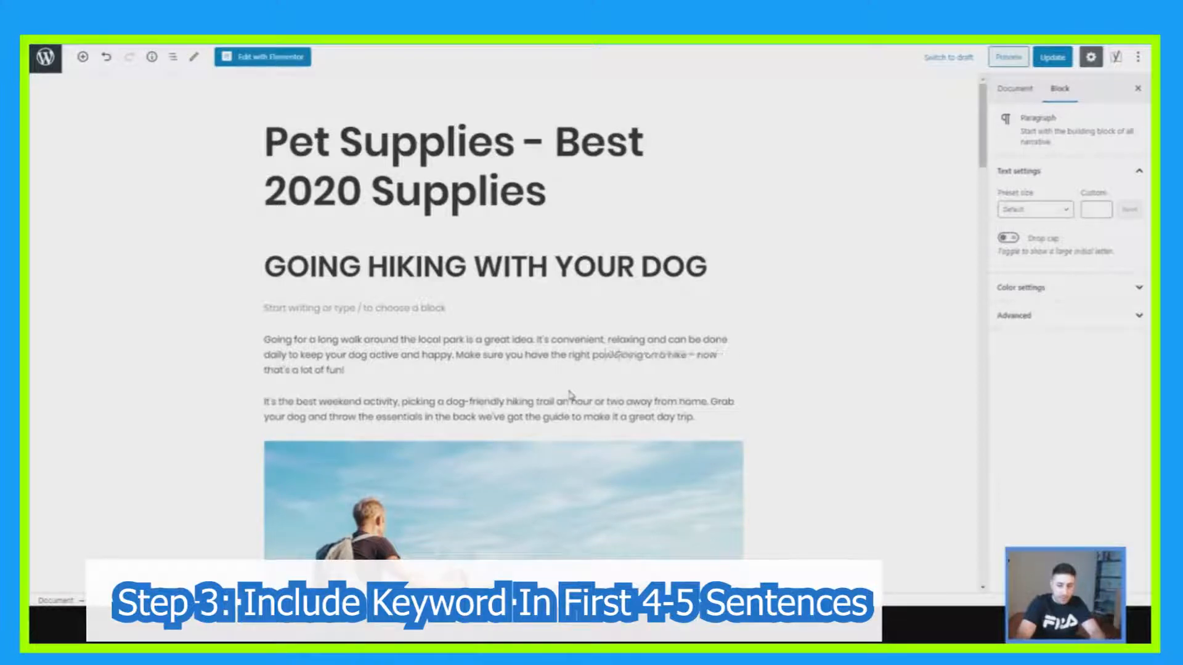
pyautogui.write('supplies')
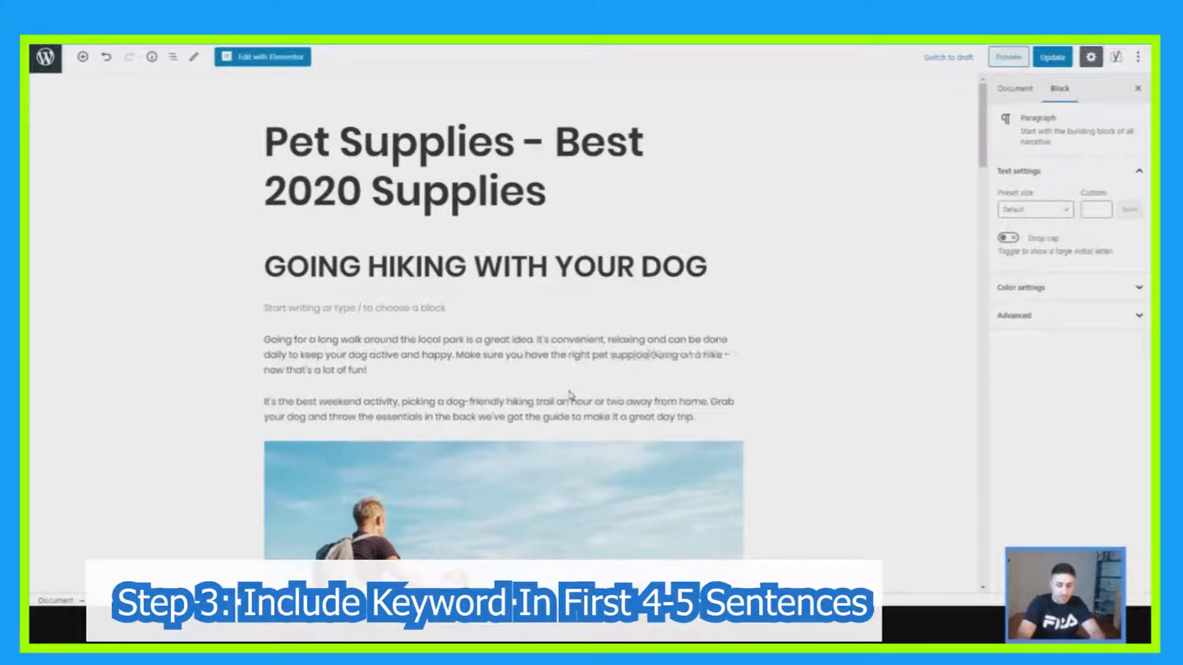
pyautogui.write(' and a')
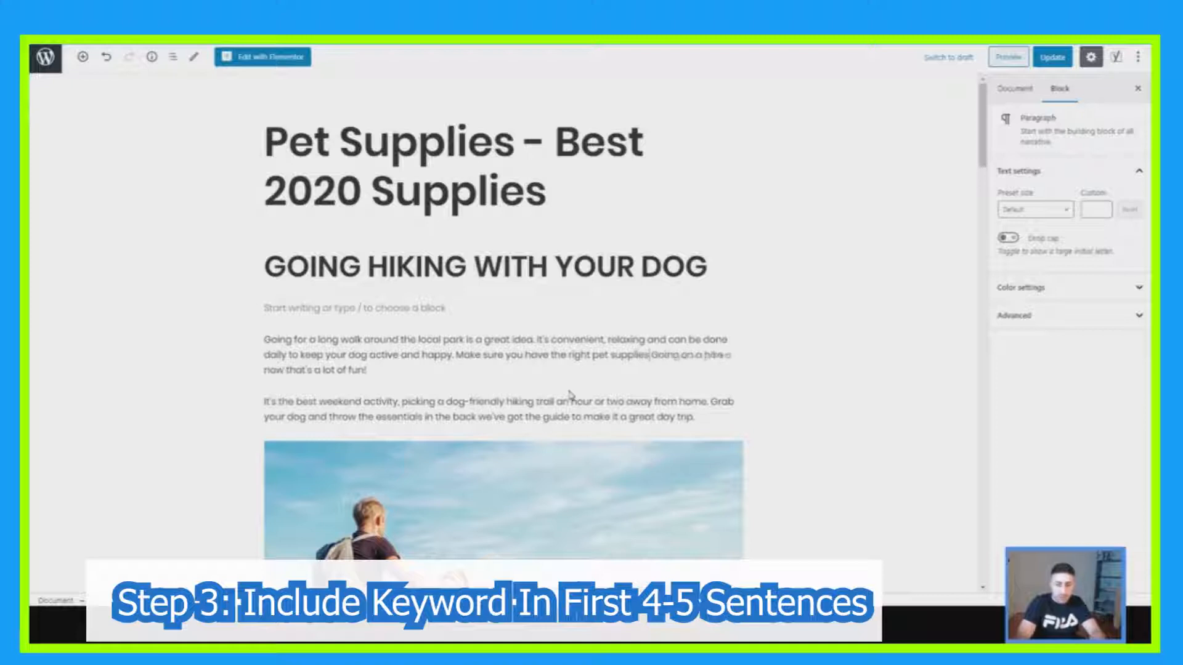
pyautogui.write('re ready ')
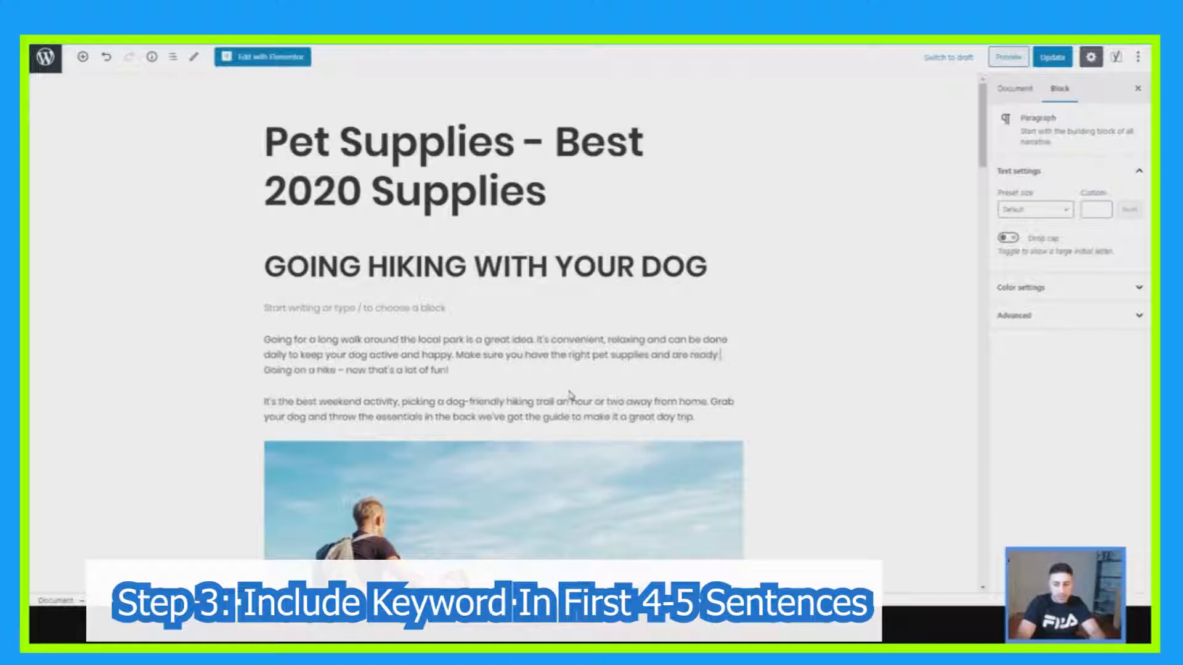
pyautogui.write('to go out!')
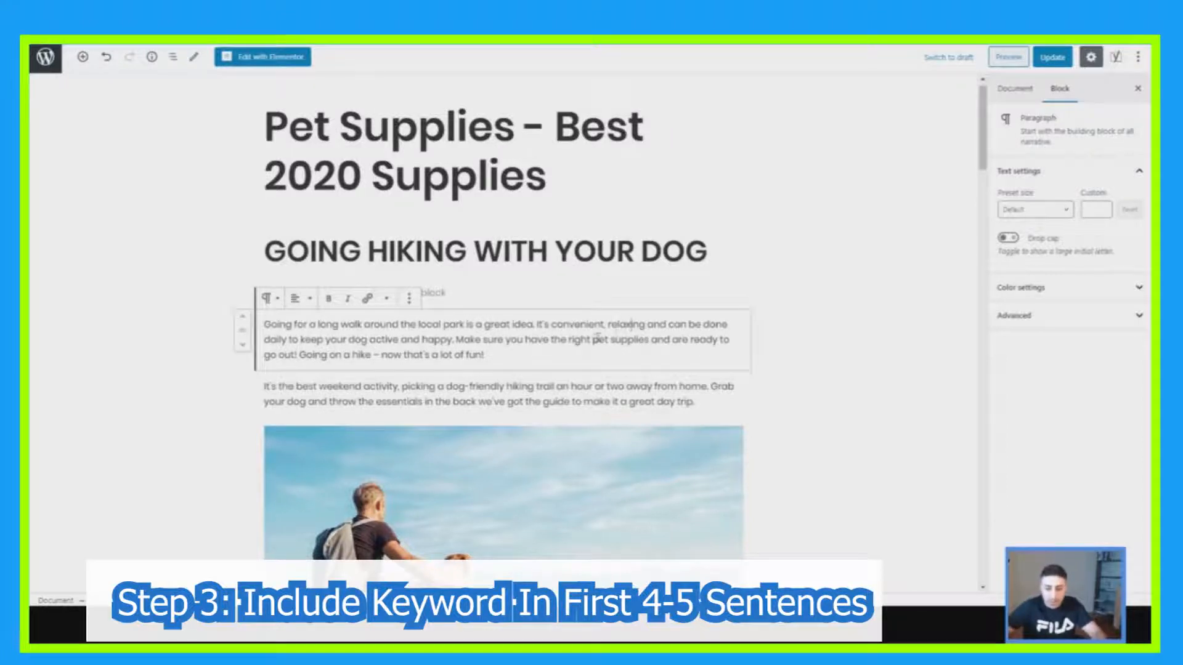
pyautogui.moveTo(594, 339); pyautogui.dragTo(634, 340)
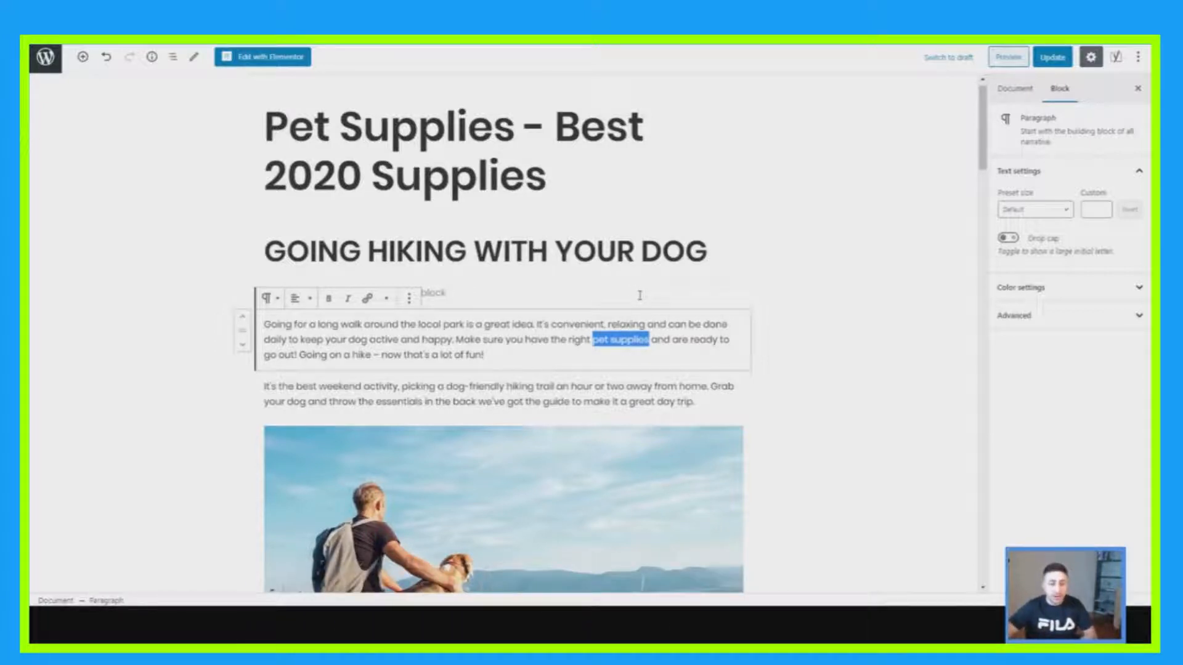
pyautogui.click(748, 353)
pyautogui.scroll(-3, 743, 357)
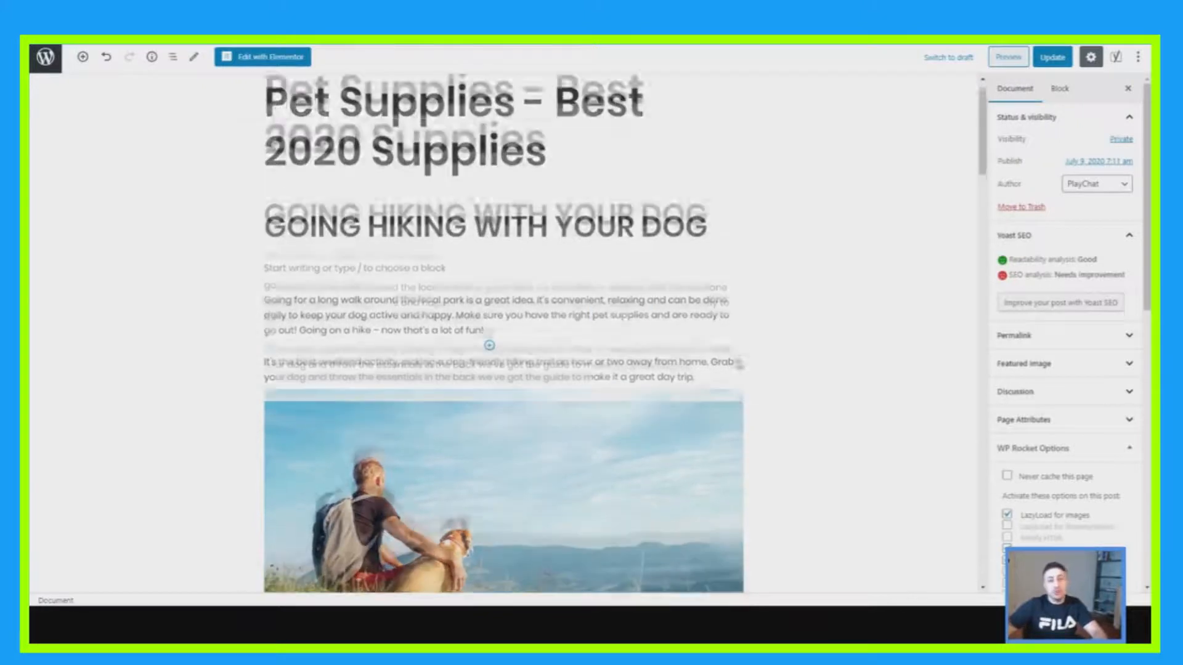
pyautogui.scroll(2, 596, 369)
pyautogui.scroll(1, 596, 369)
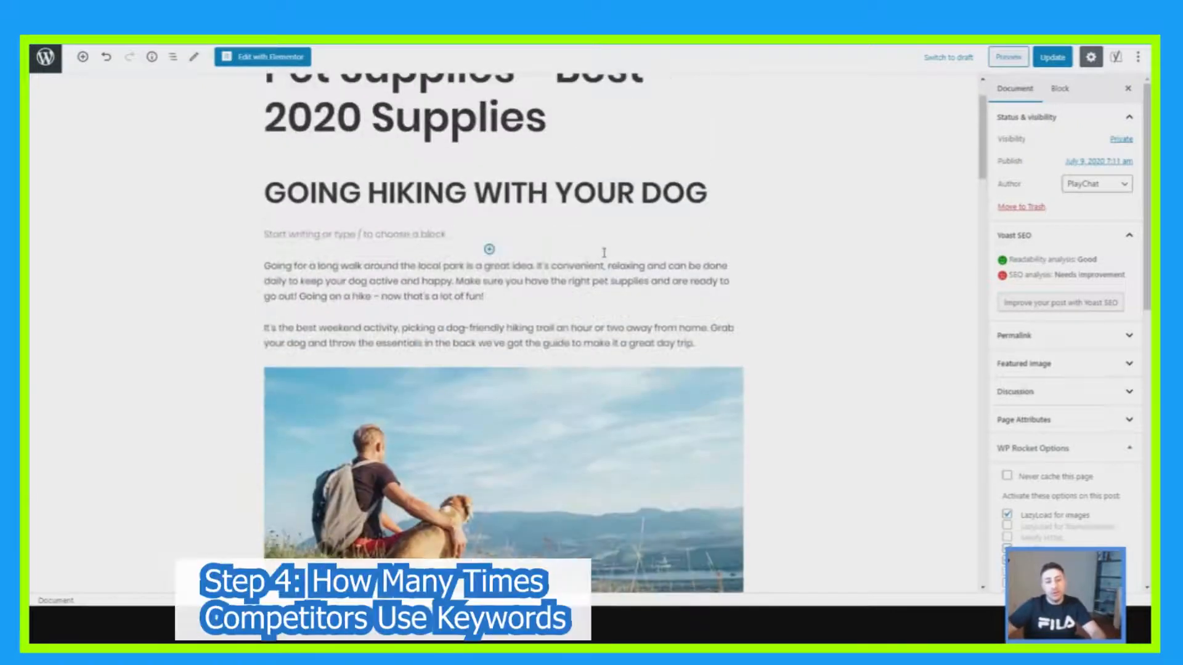
pyautogui.scroll(-10, 598, 308)
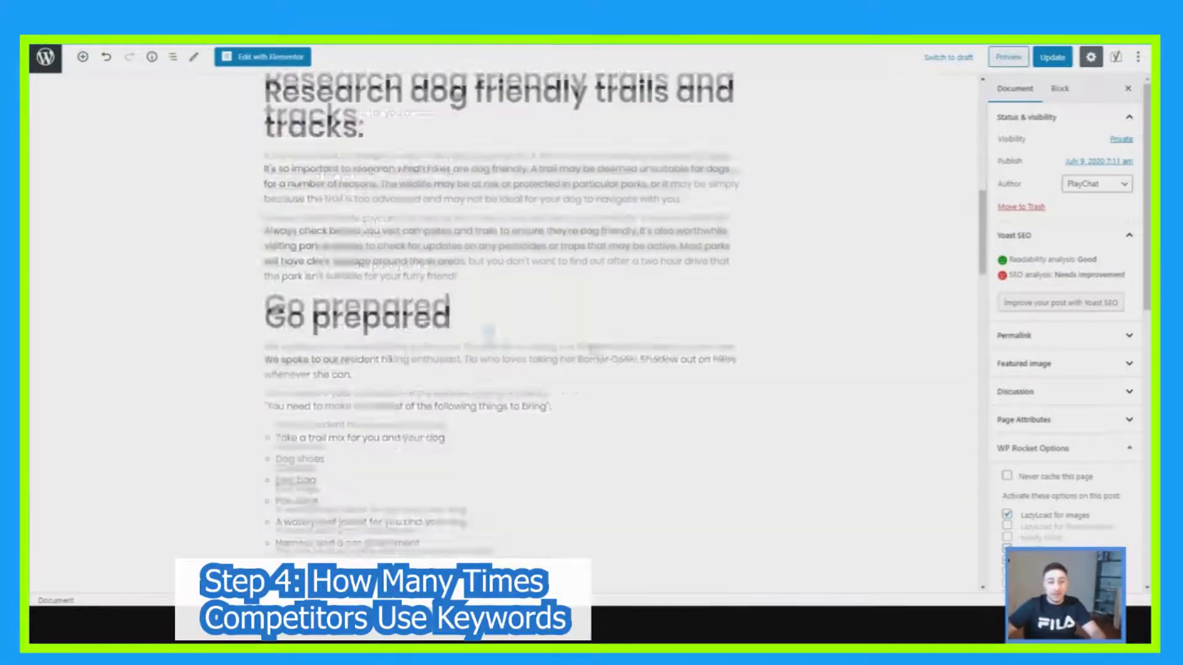
pyautogui.scroll(-5, 586, 346)
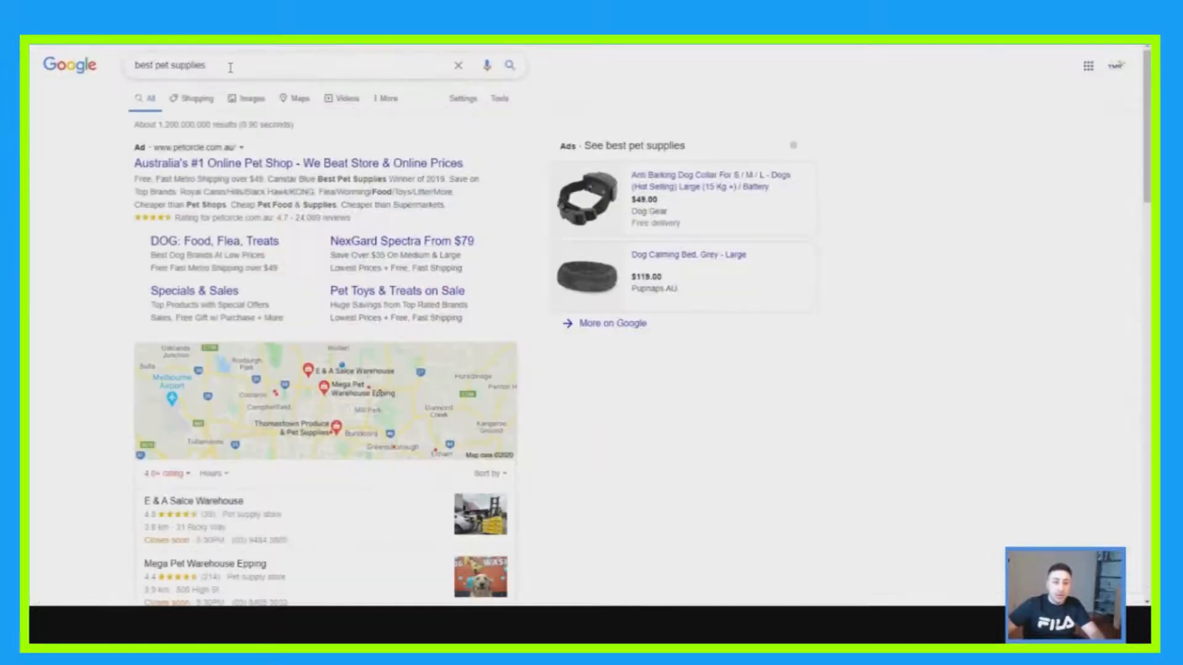
# Switch to the Google results for "best pet supplies" and examine the organic listings of competing sites.
pyautogui.moveTo(207, 66)
pyautogui.mouseDown()
pyautogui.moveTo(132, 65)
pyautogui.moveTo(203, 70)
pyautogui.mouseUp()
pyautogui.click(207, 74)
pyautogui.click(930, 180)
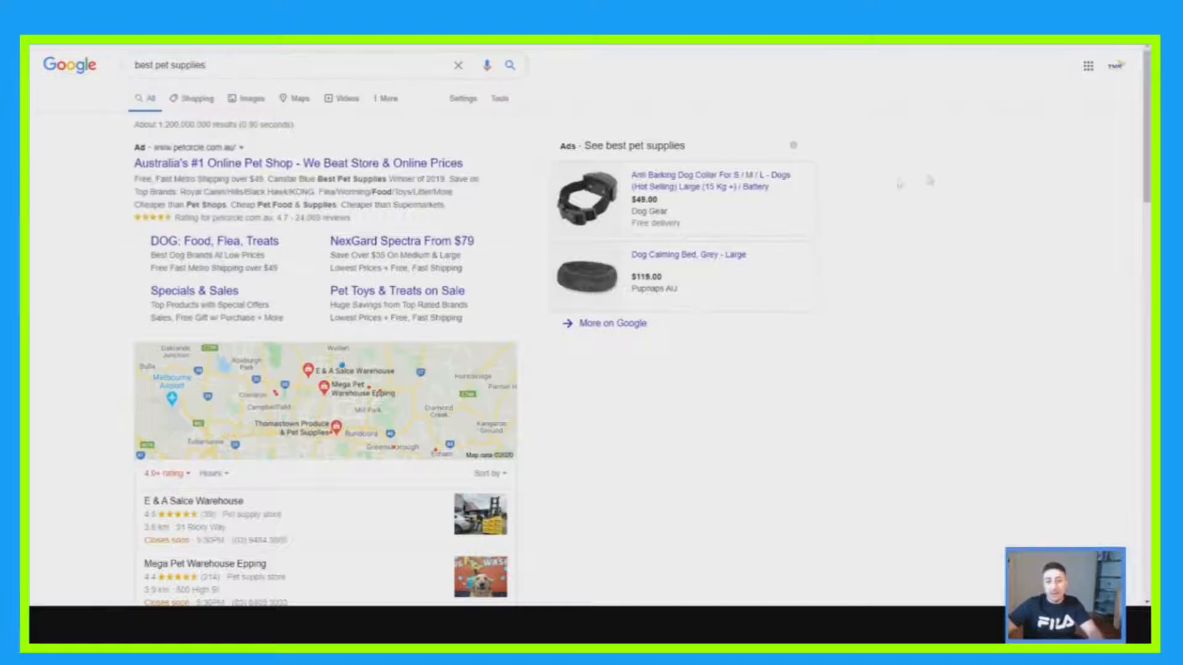
pyautogui.scroll(-2, 364, 132)
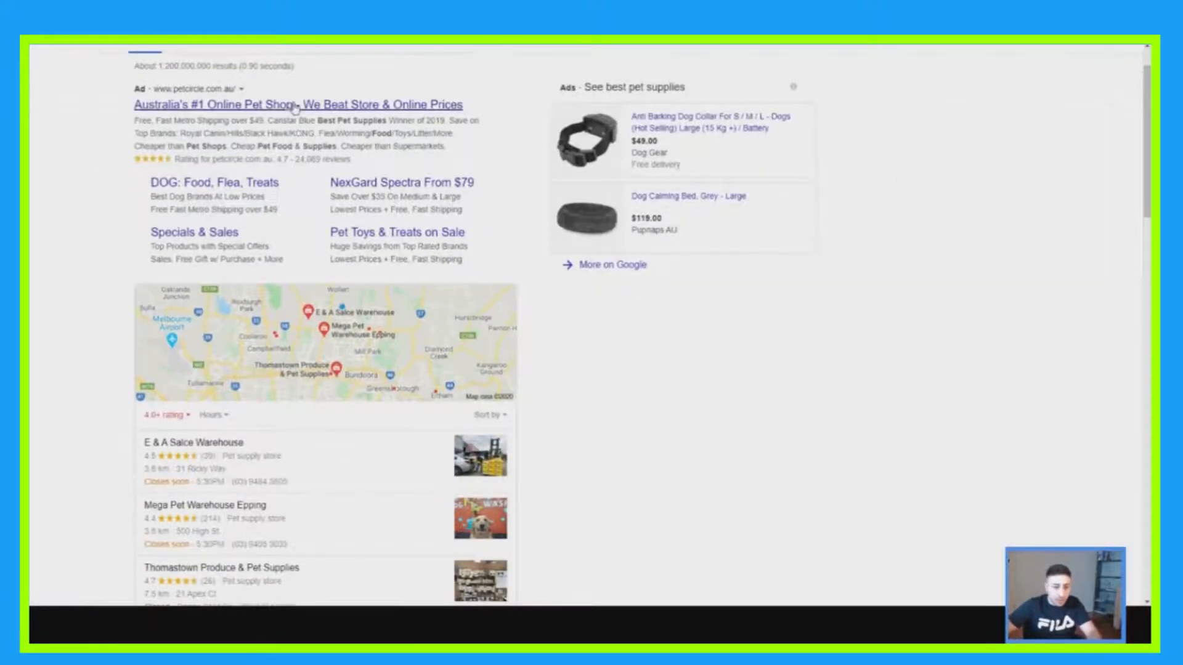
pyautogui.scroll(-7, 308, 171)
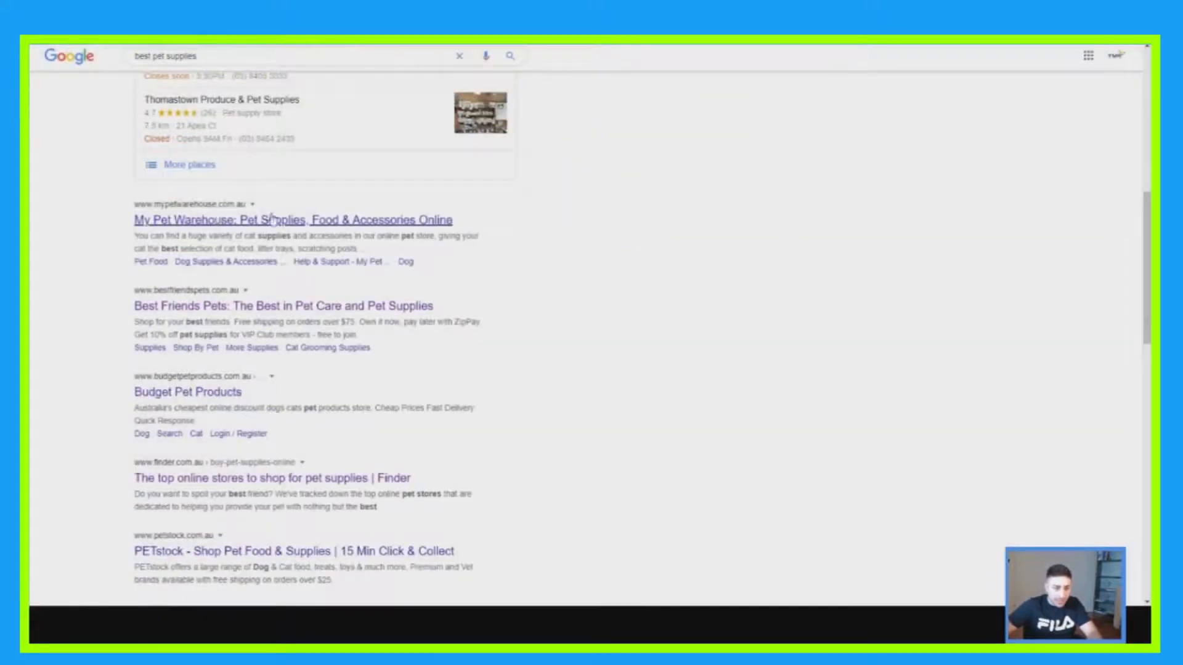
pyautogui.scroll(-2, 226, 214)
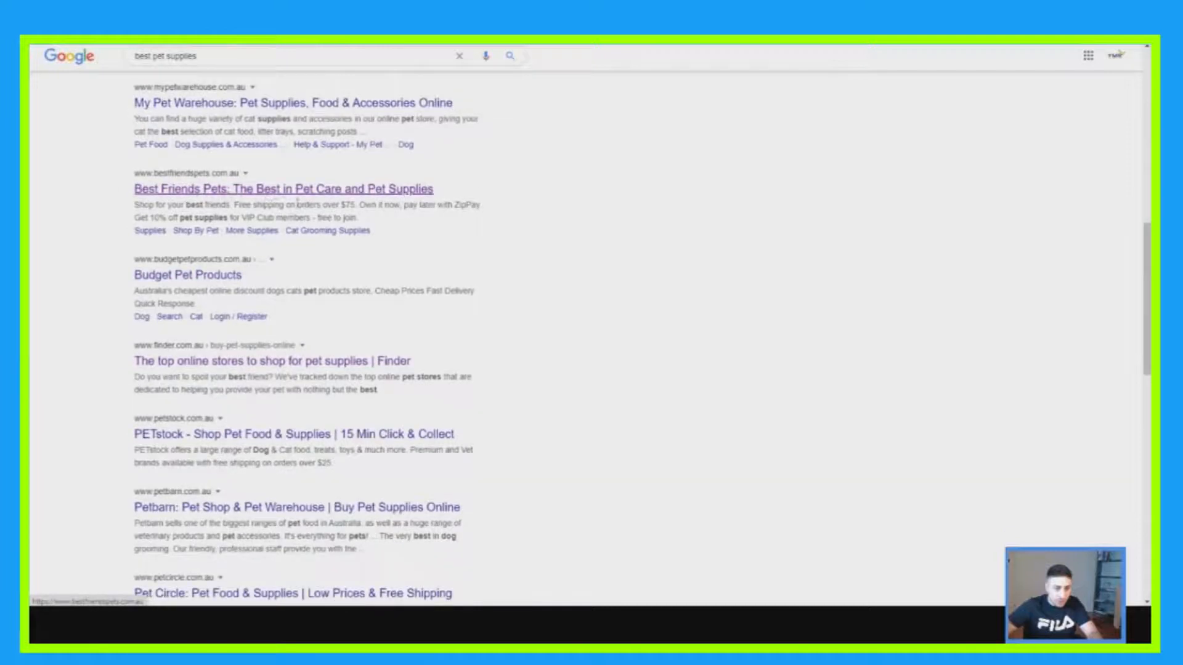
pyautogui.scroll(-2, 245, 229)
pyautogui.scroll(-1, 245, 233)
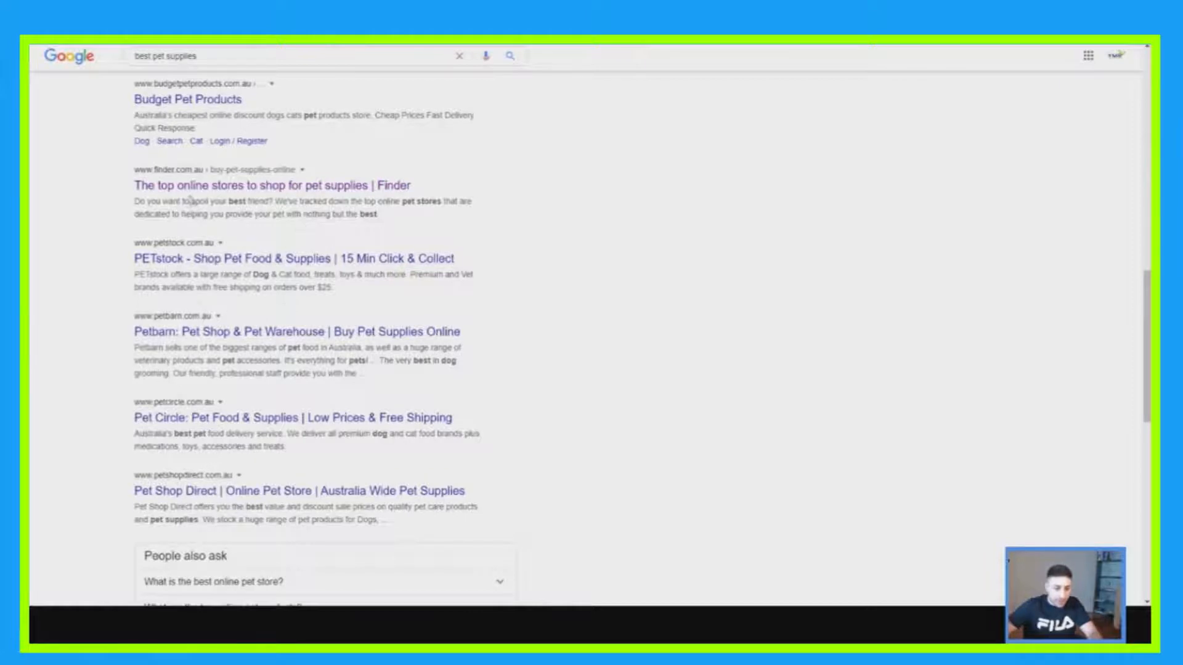
# Examine the Finder listing among the "best pet supplies" results and switch to its article on sites to buy pet supplies online.
pyautogui.click(241, 201)
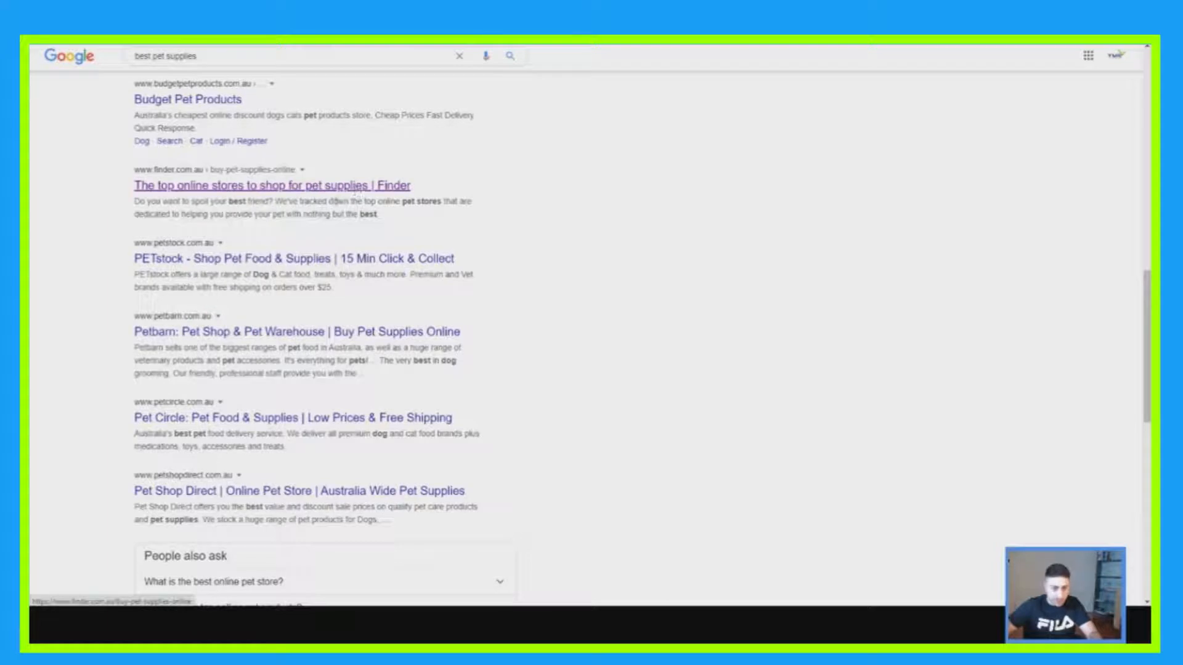
pyautogui.scroll(5, 265, 440)
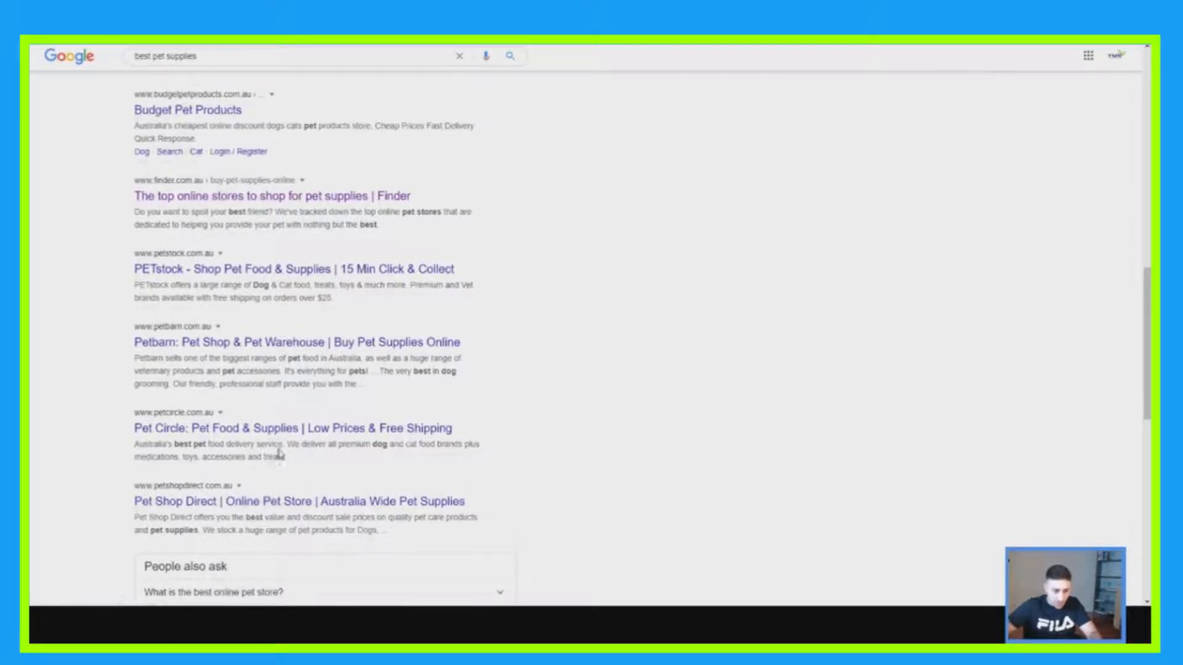
pyautogui.scroll(-2, 296, 426)
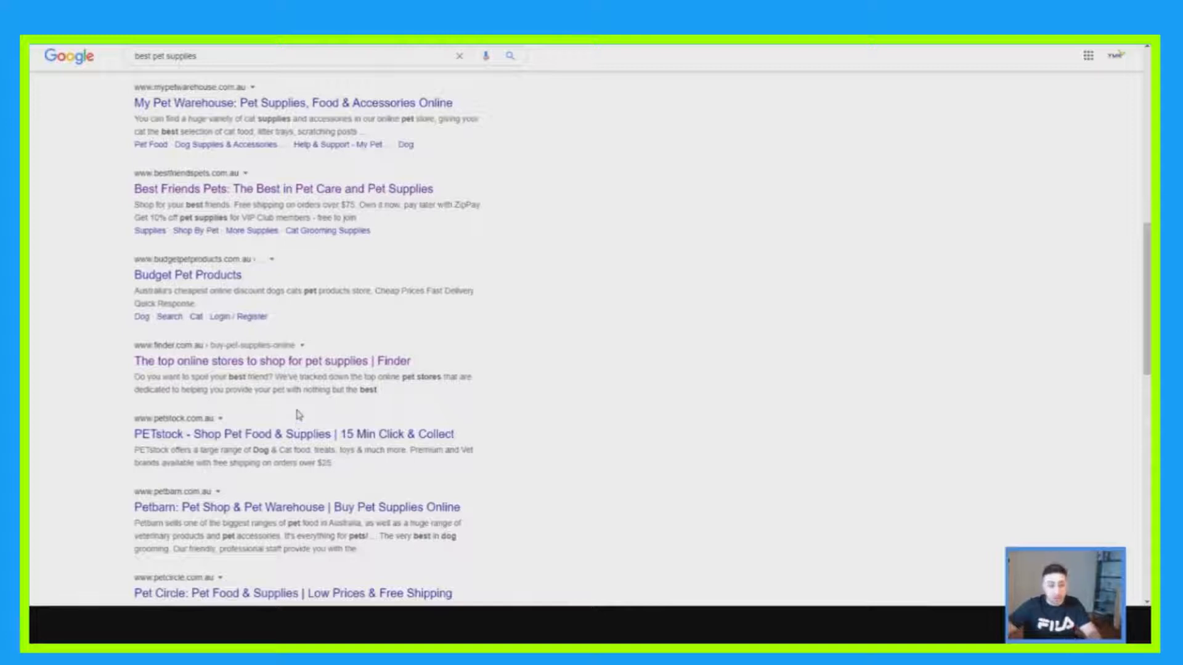
pyautogui.scroll(-1, 297, 411)
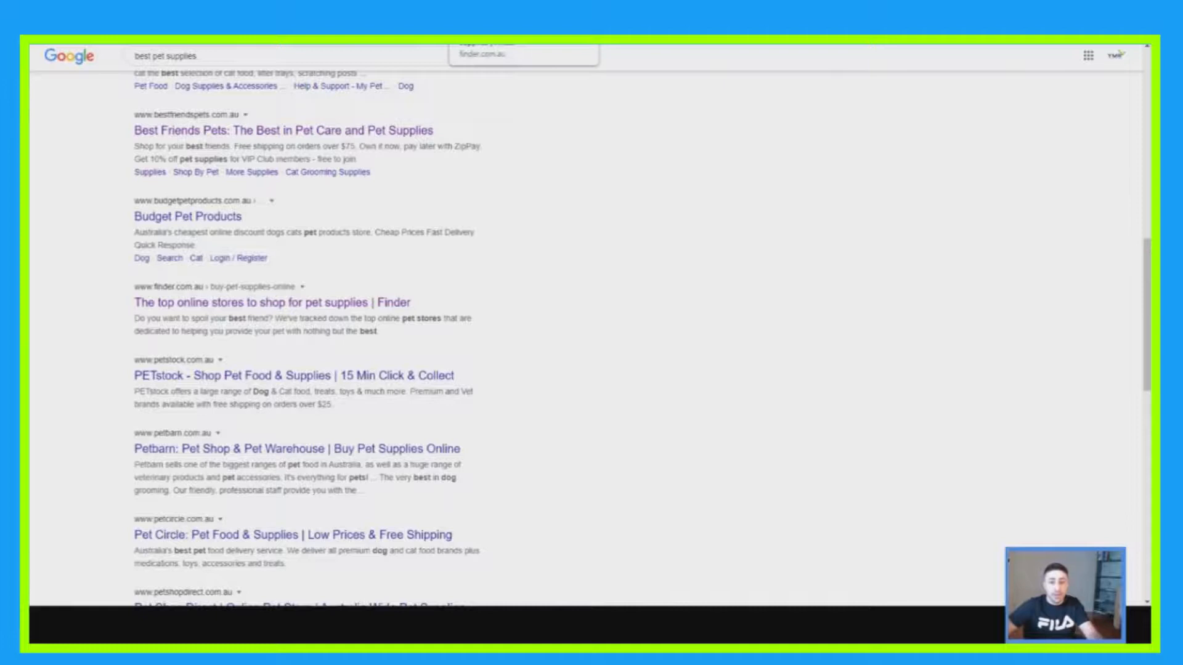
pyautogui.click(486, 15)
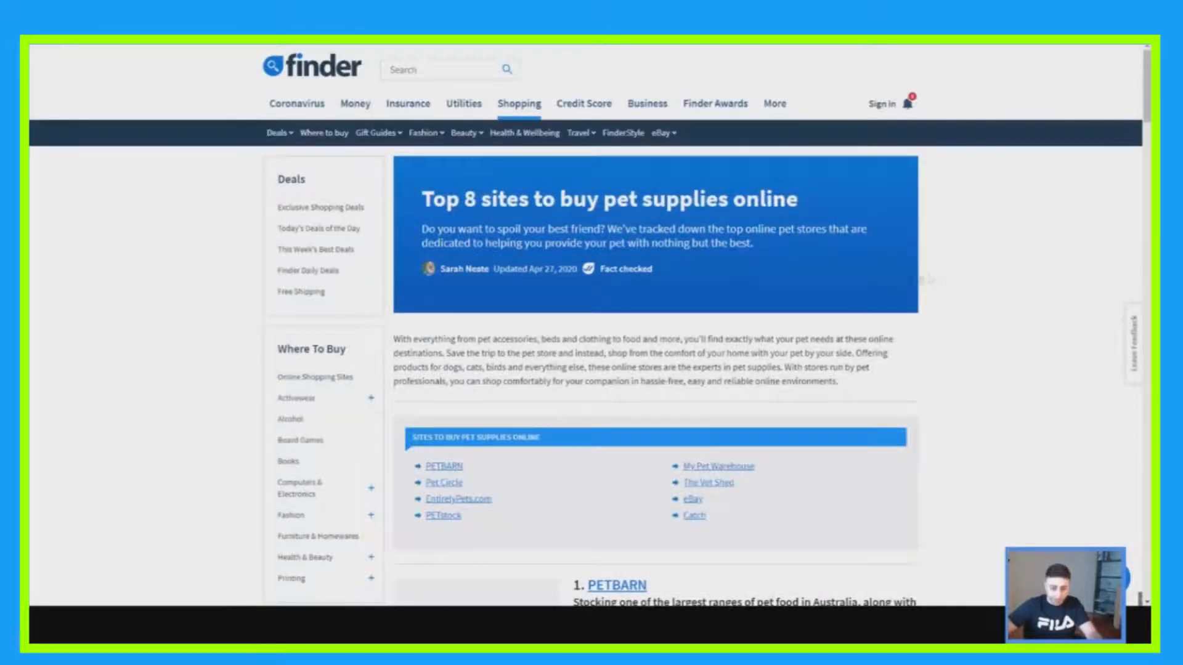
pyautogui.scroll(-4, 968, 247)
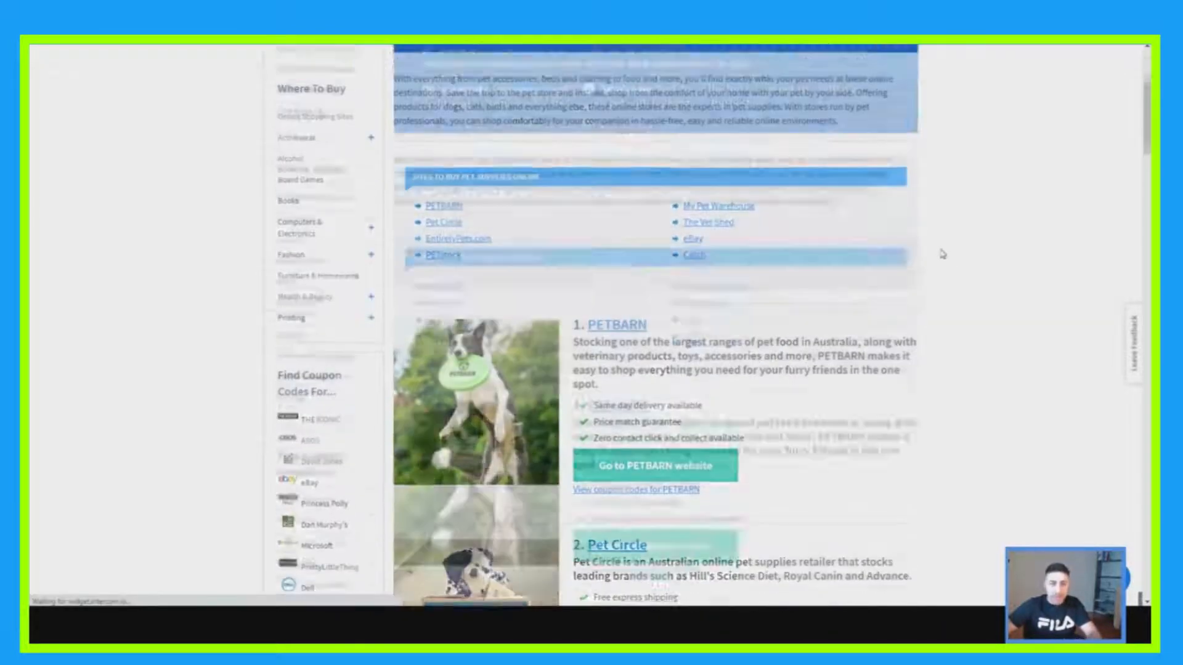
# Search the text of the Finder article for "pet supplies".
pyautogui.scroll(5, 939, 254)
pyautogui.hotkey('ctrl', 'f')
pyautogui.click(871, 50)
pyautogui.hotkey('ctrl', 'a')
pyautogui.write('p')
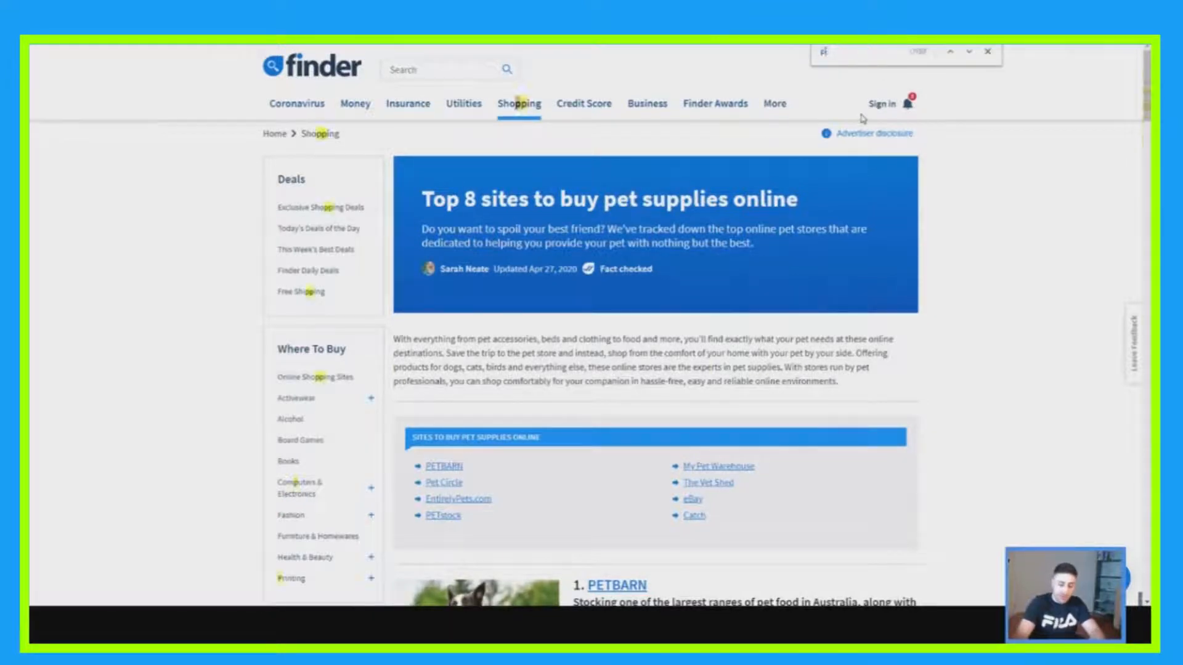
pyautogui.write('et supplies')
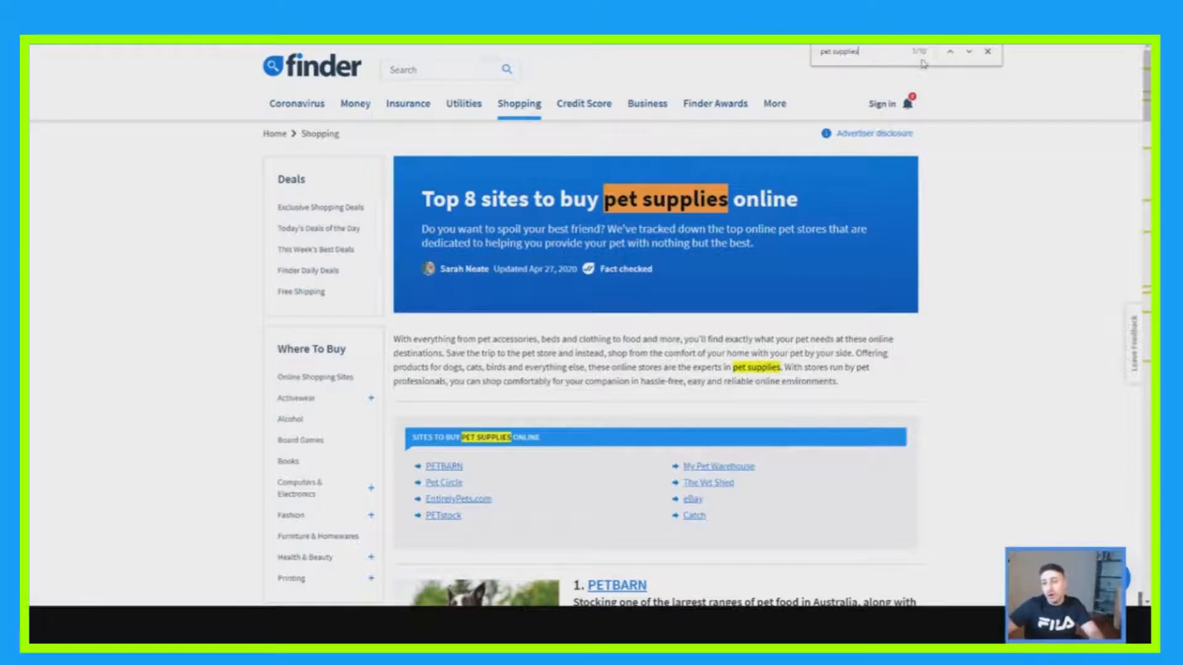
# Go through every "pet supplies" match in the Finder article to the last one, and return to the WordPress page editor.
pyautogui.click(966, 56)
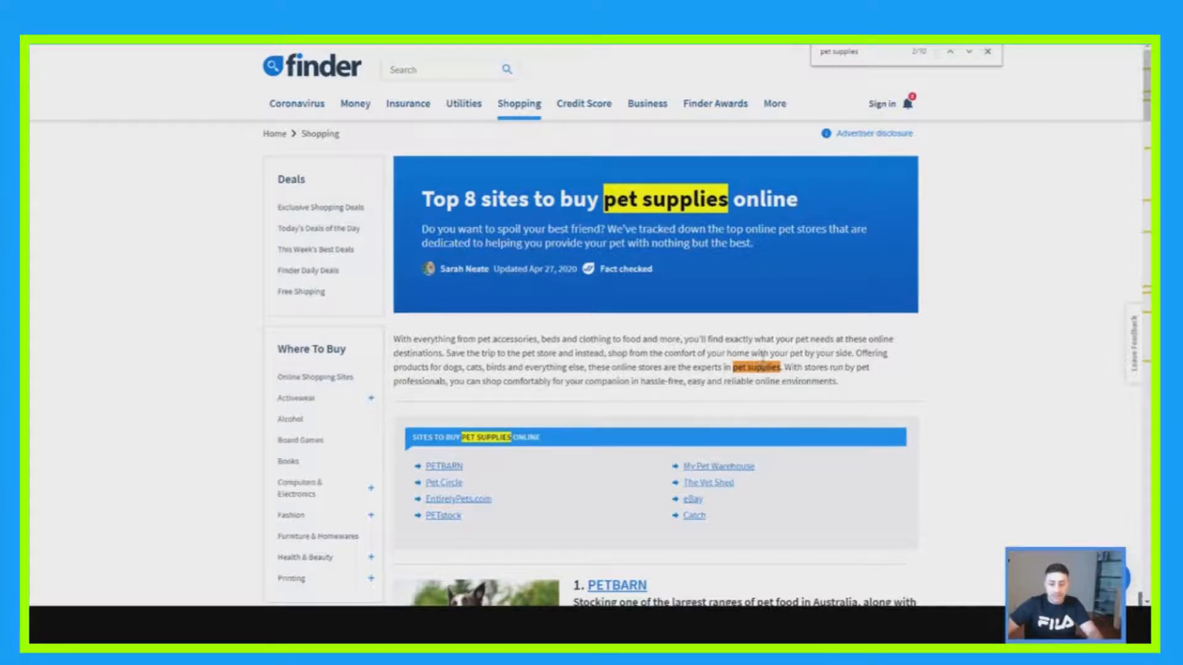
pyautogui.click(968, 52)
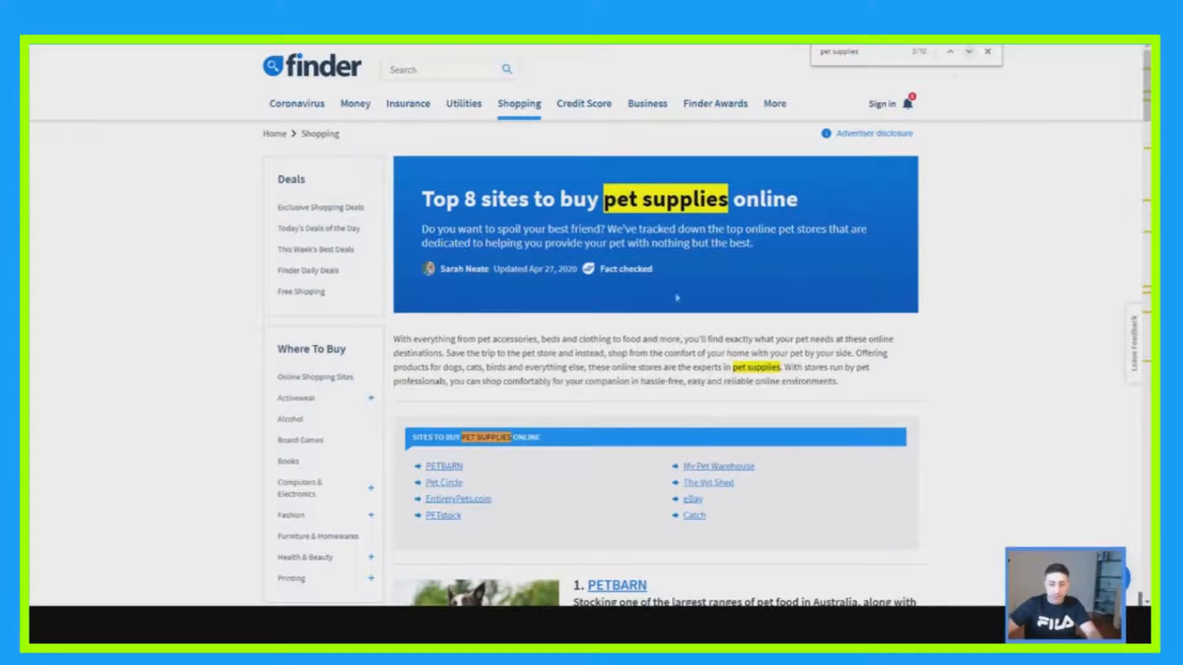
pyautogui.click(969, 53)
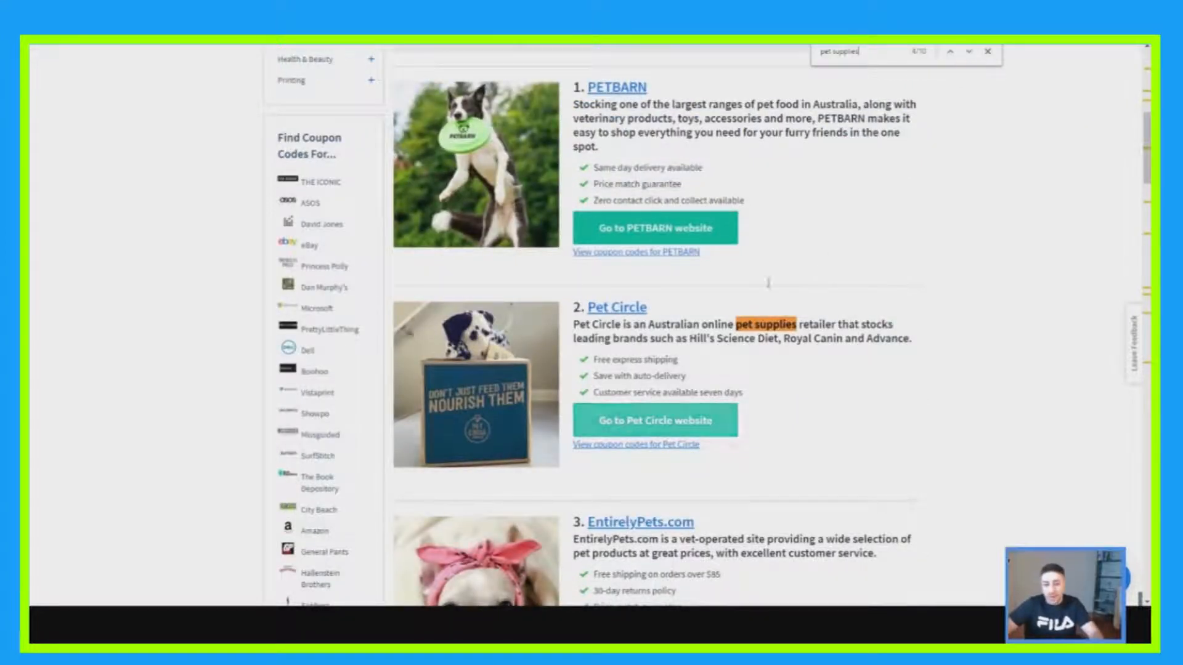
pyautogui.click(968, 53)
pyautogui.click(969, 53)
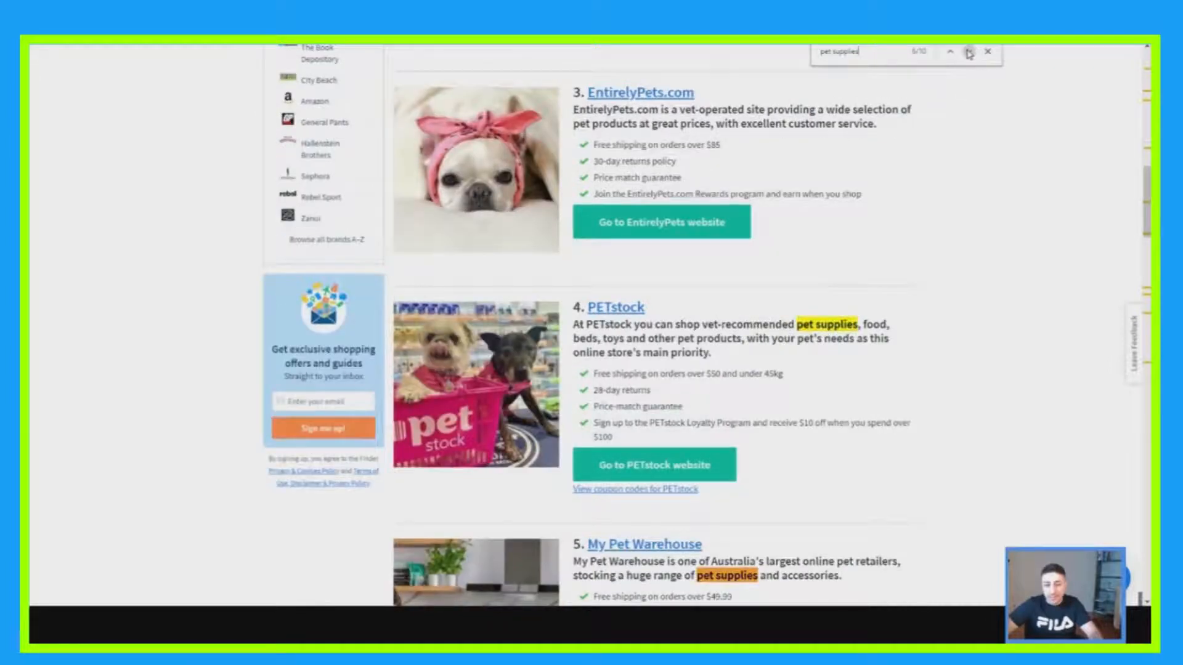
pyautogui.click(969, 53)
pyautogui.click(968, 53)
pyautogui.click(968, 53)
pyautogui.click(968, 53)
pyautogui.click(968, 53)
pyautogui.click(968, 53)
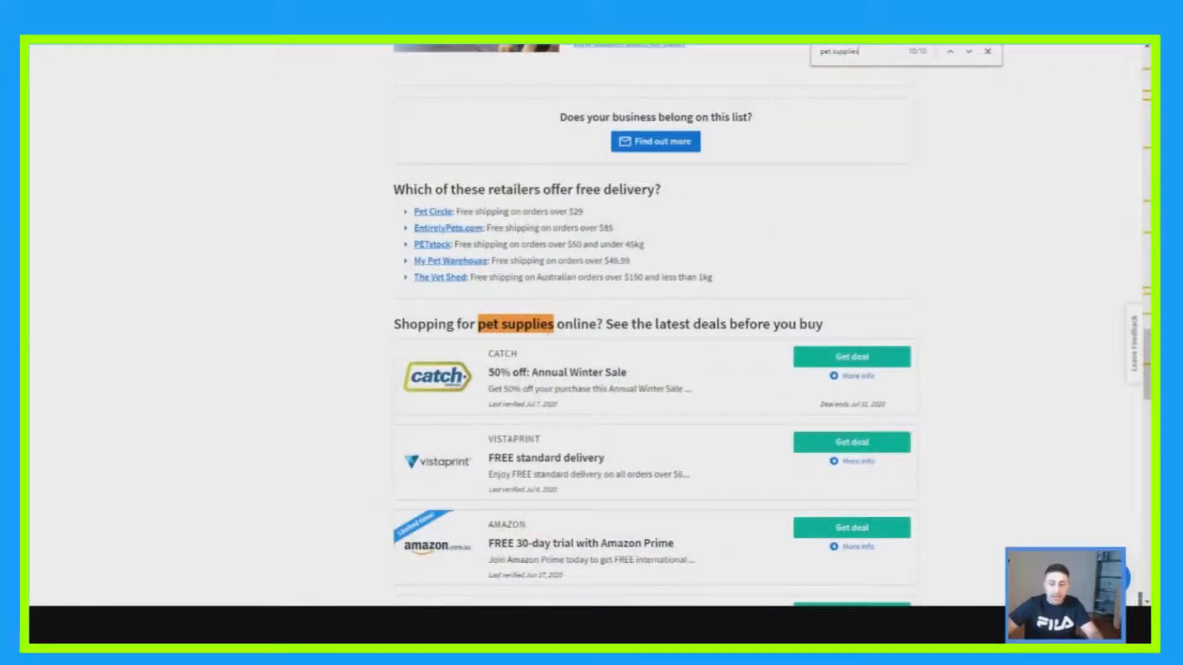
pyautogui.click(987, 53)
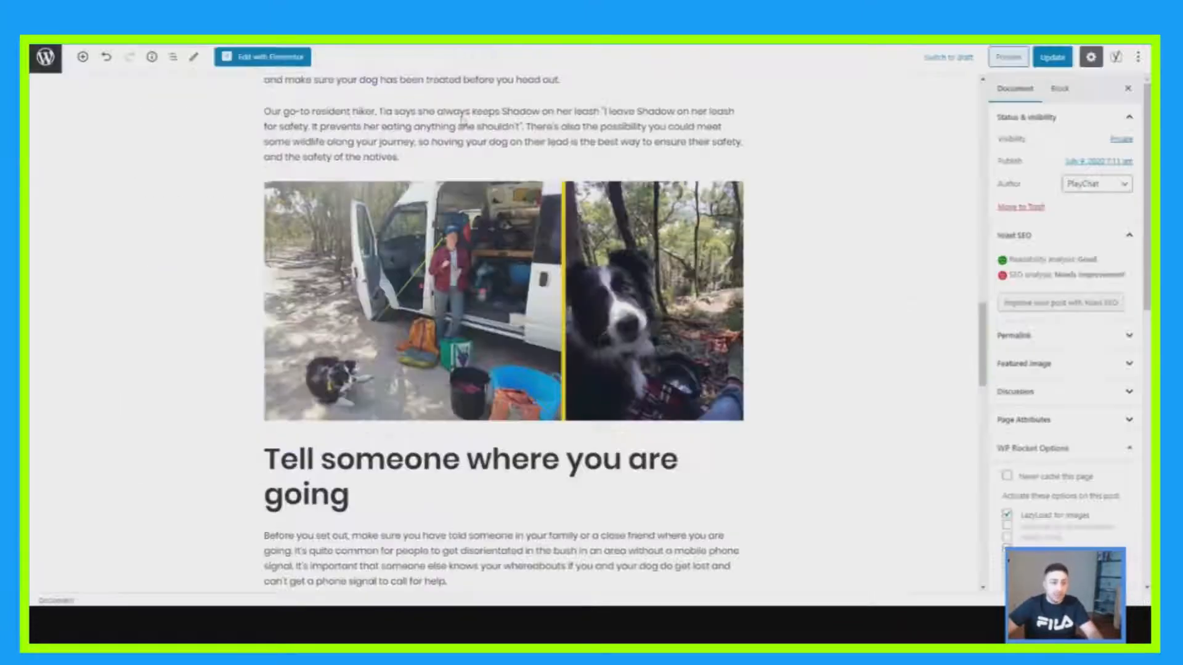
# Replace the wording of the "Research dog friendly trails and tracks." heading with "Best", keeping the full stop.
pyautogui.scroll(15, 801, 215)
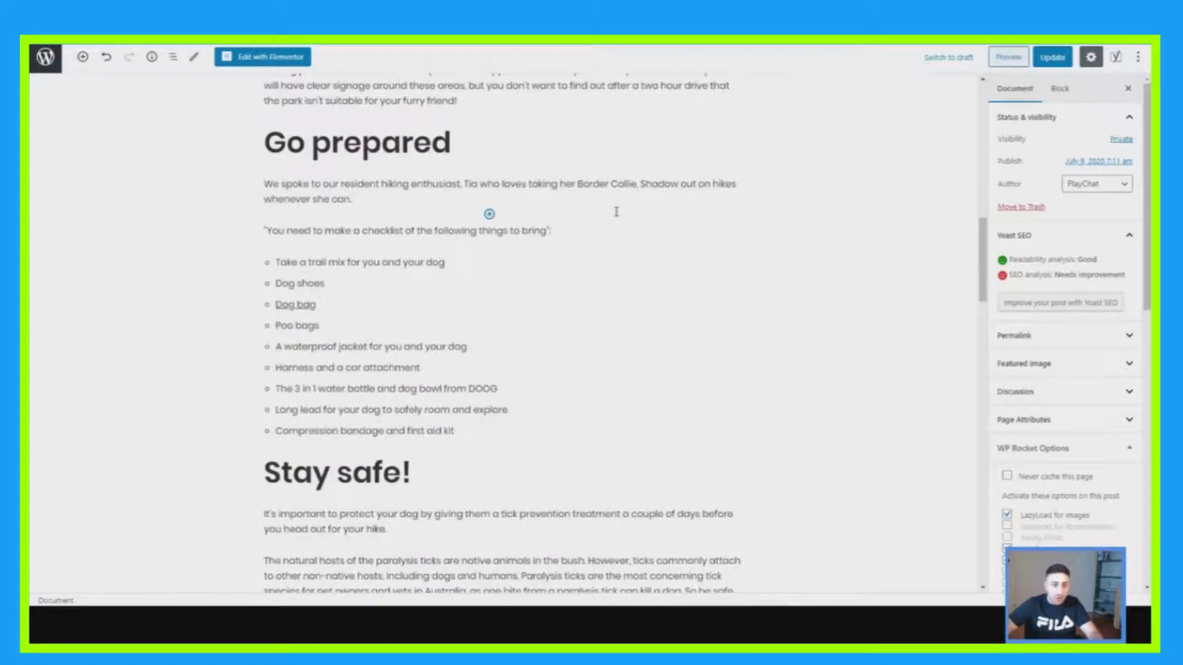
pyautogui.scroll(7, 545, 233)
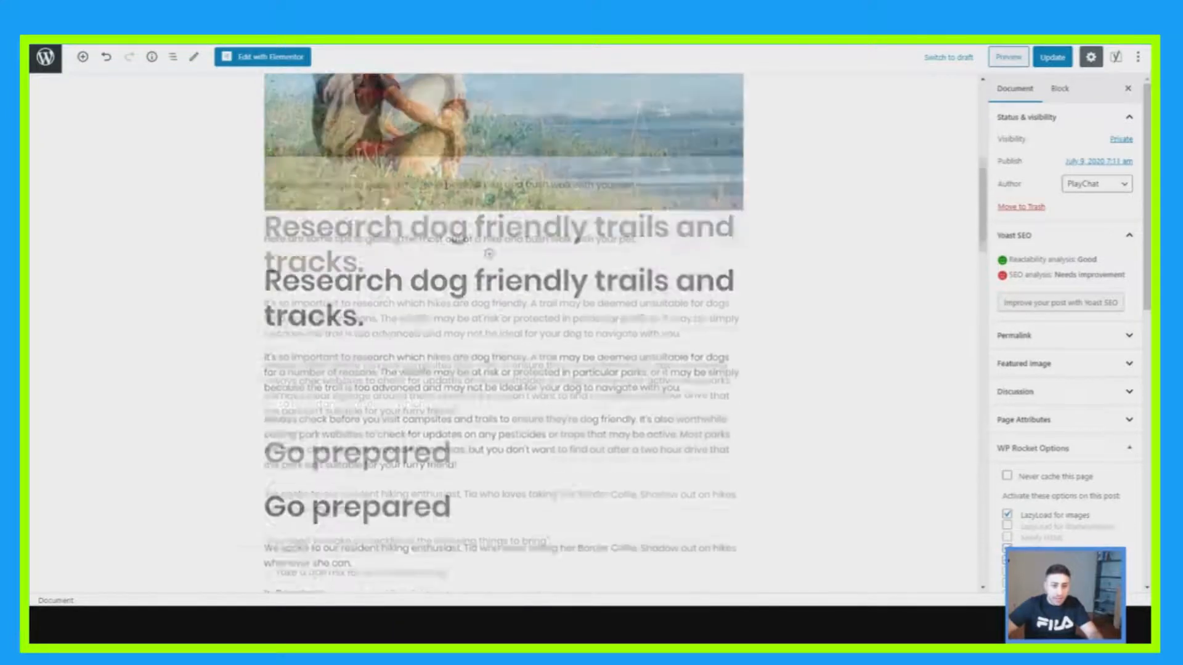
pyautogui.scroll(3, 440, 188)
pyautogui.scroll(-5, 412, 219)
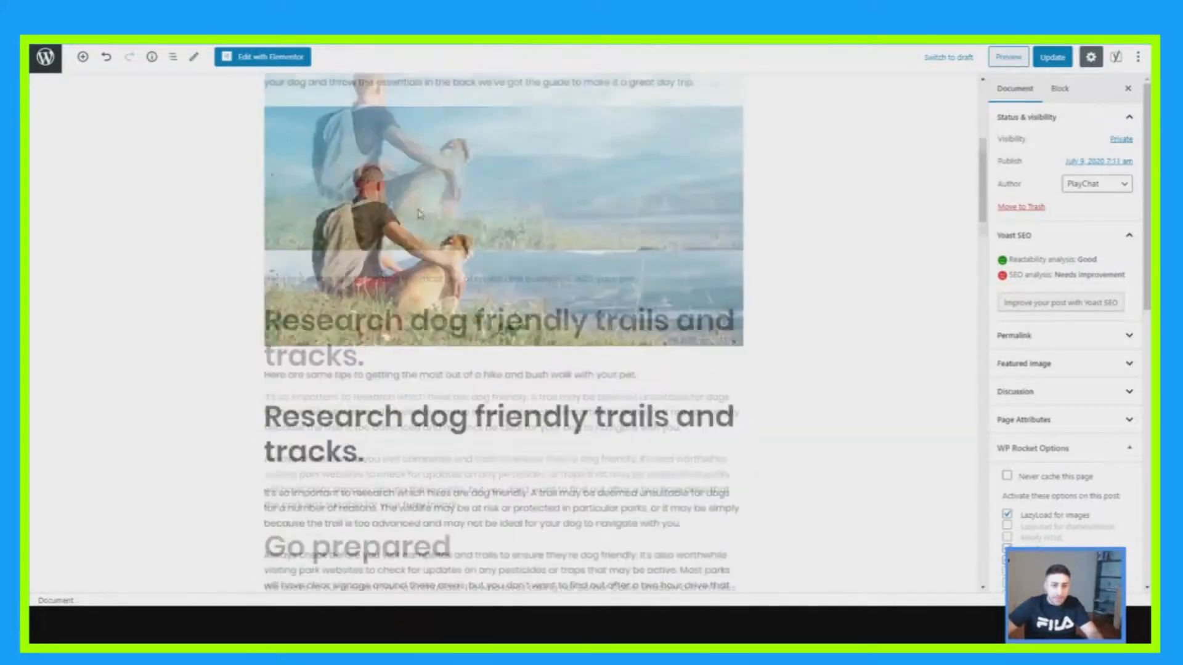
pyautogui.click(357, 288)
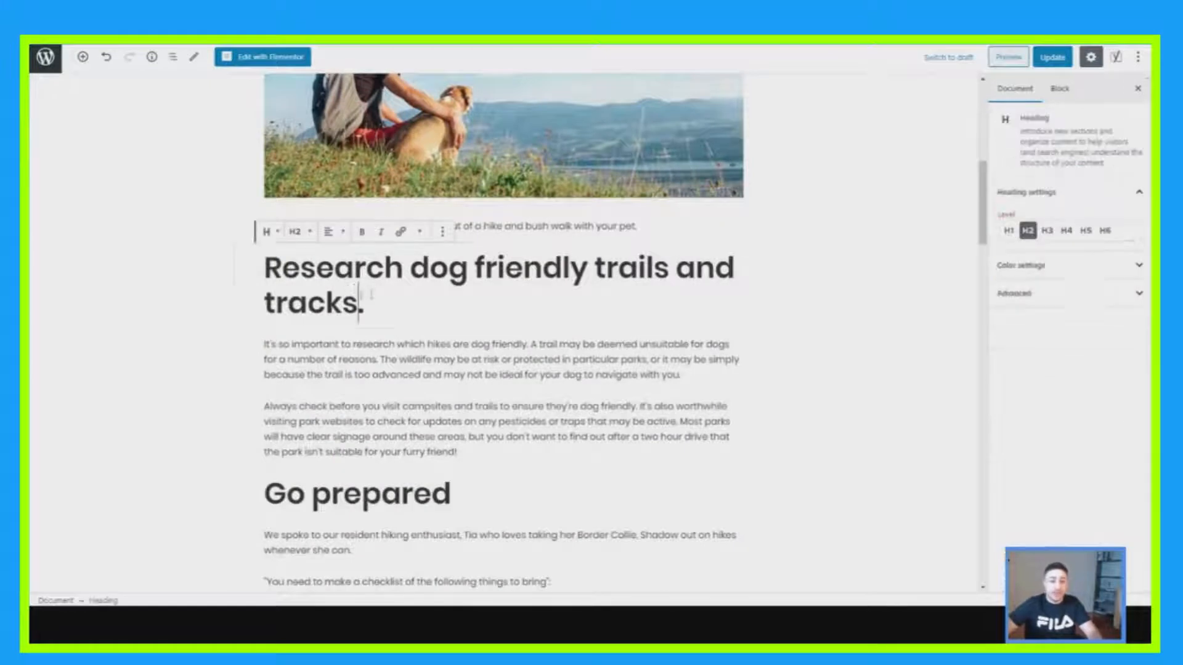
pyautogui.moveTo(361, 303); pyautogui.dragTo(266, 266)
pyautogui.write('B')
pyautogui.write('est Prices')
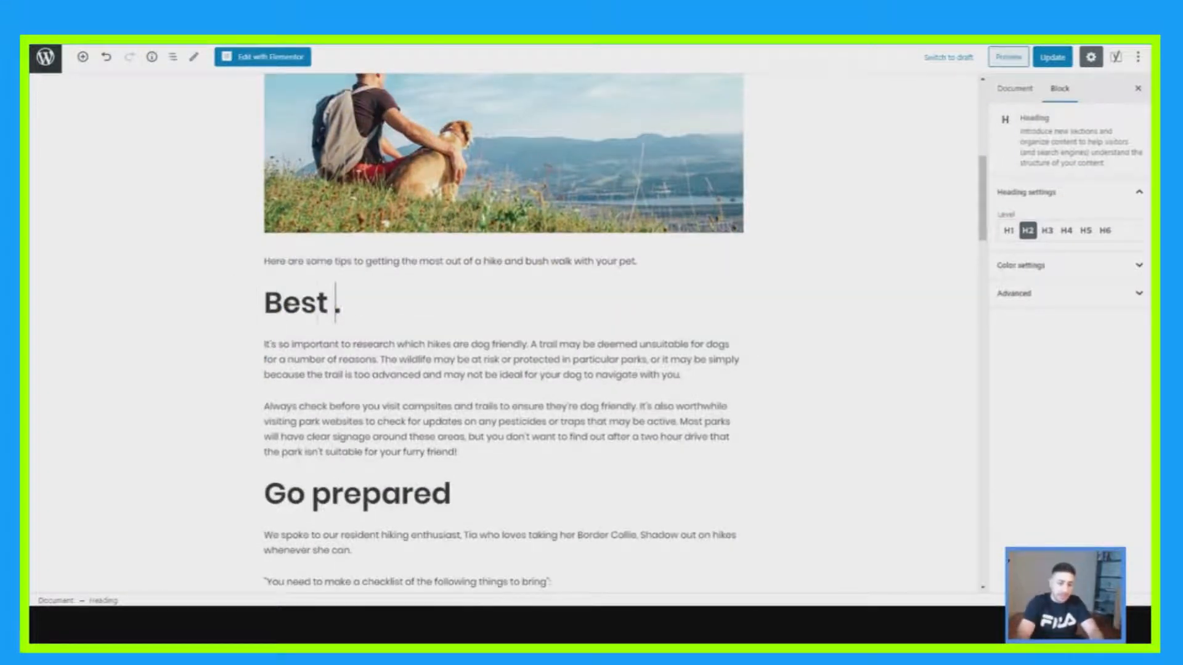
pyautogui.press('BackSpace')
pyautogui.press('BackSpace')
pyautogui.press('BackSpace')
pyautogui.press('BackSpace')
pyautogui.press('BackSpace')
pyautogui.press('BackSpace')
pyautogui.press('BackSpace')
# Extend the heading to read "Best Pet Supplies On A Budget.".
pyautogui.write('Prt')
pyautogui.press('BackSpace')
pyautogui.press('BackSpace')
pyautogui.write('et Supp')
pyautogui.write('ies')
pyautogui.press('BackSpace')
pyautogui.press('BackSpace')
pyautogui.press('BackSpace')
pyautogui.press('BackSpace')
pyautogui.write('l')
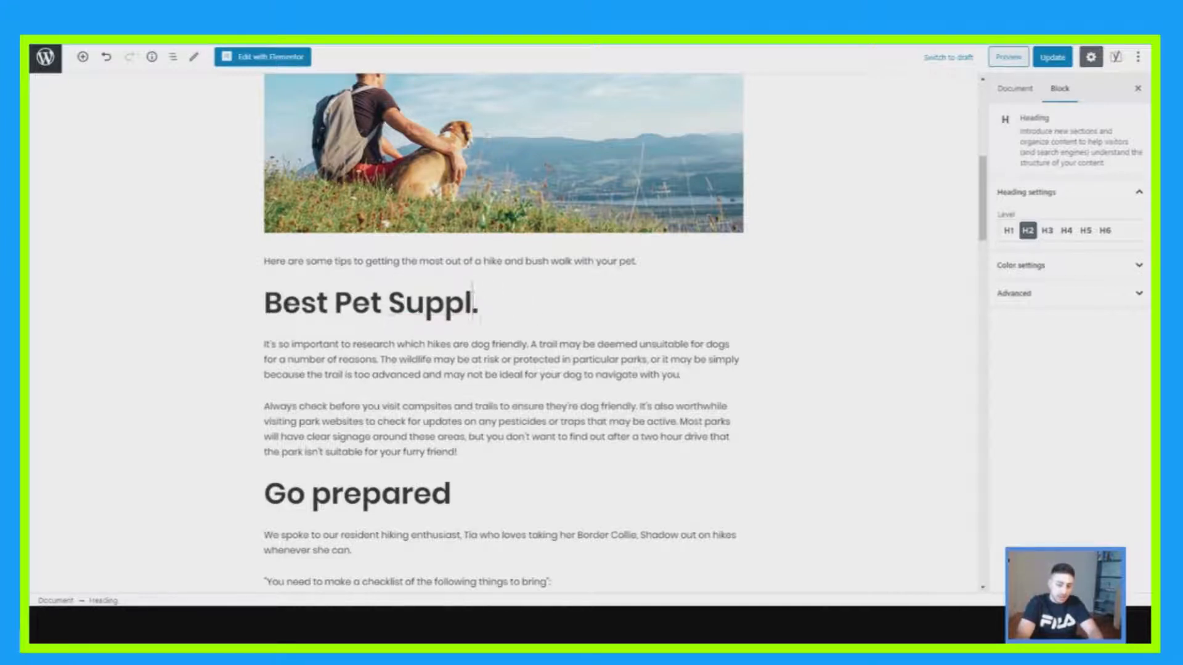
pyautogui.write('ies On a')
pyautogui.press('BackSpace')
pyautogui.write('A Budget')
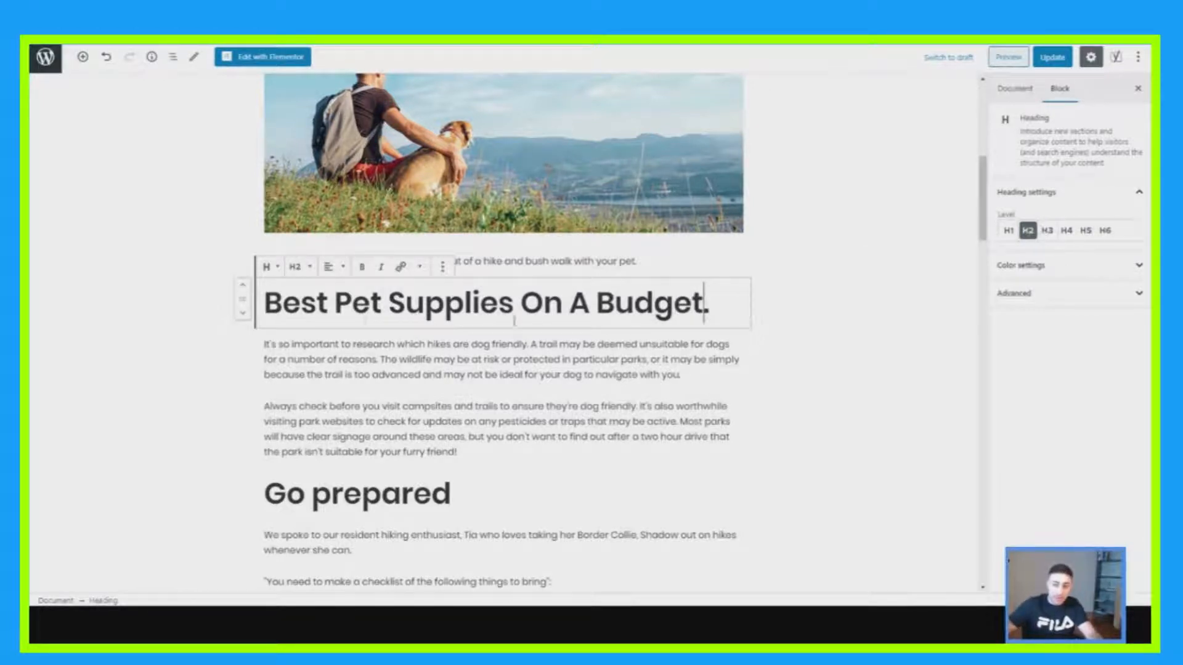
# Replace the heading's ending "On A Budget." so that it reads "Best Pet Supplies Prices".
pyautogui.press('Home')
pyautogui.moveTo(519, 304); pyautogui.dragTo(636, 459)
pyautogui.write('Pric')
pyautogui.press('BackSpace')
pyautogui.press('BackSpace')
pyautogui.press('BackSpace')
pyautogui.press('BackSpace')
pyautogui.press('BackSpace')
pyautogui.write('s Prices')
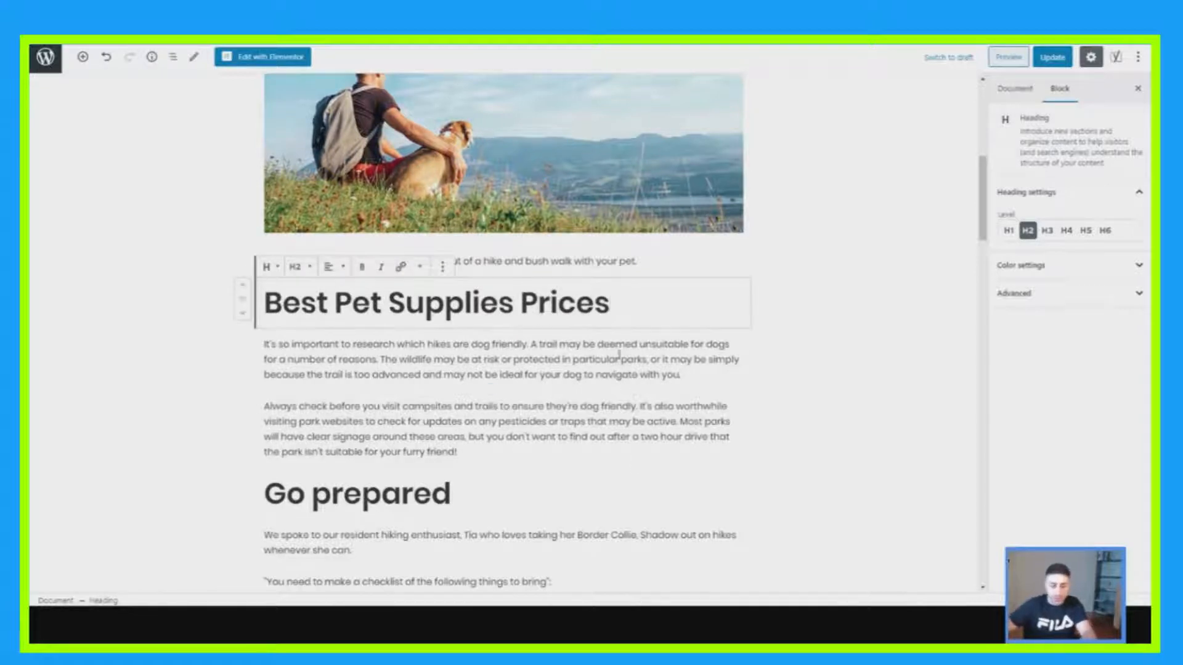
# Duplicate the "Best Pet Supplies Prices" heading block and move the copy below the paragraph starting "It's so important to research".
pyautogui.click(574, 336)
pyautogui.click(613, 308)
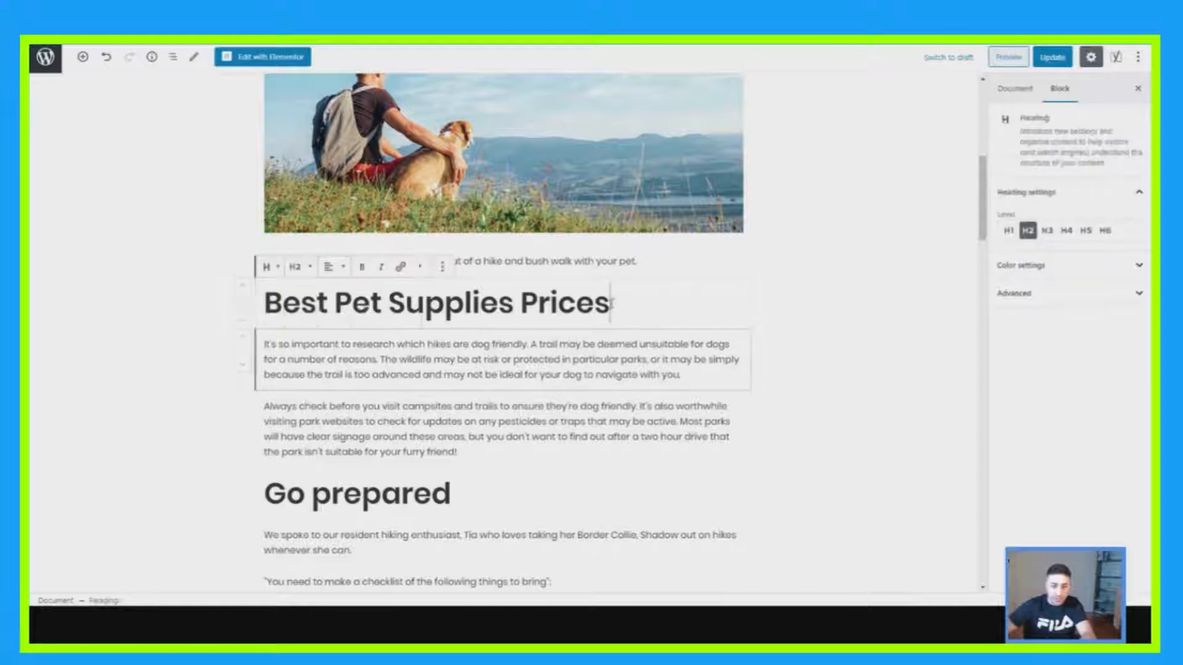
pyautogui.click(443, 267)
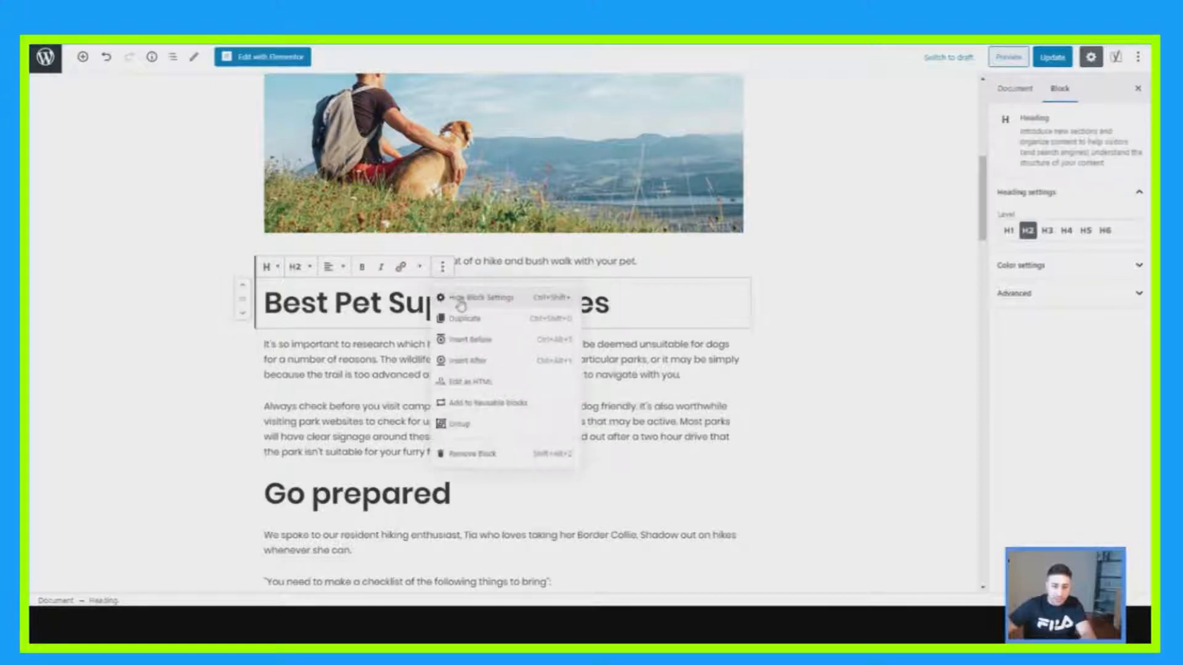
pyautogui.click(487, 318)
pyautogui.moveTo(242, 350); pyautogui.dragTo(240, 434)
pyautogui.click(307, 408)
# Replace "Prices" with "On A Budget" in the duplicated heading.
pyautogui.moveTo(521, 411); pyautogui.dragTo(608, 410)
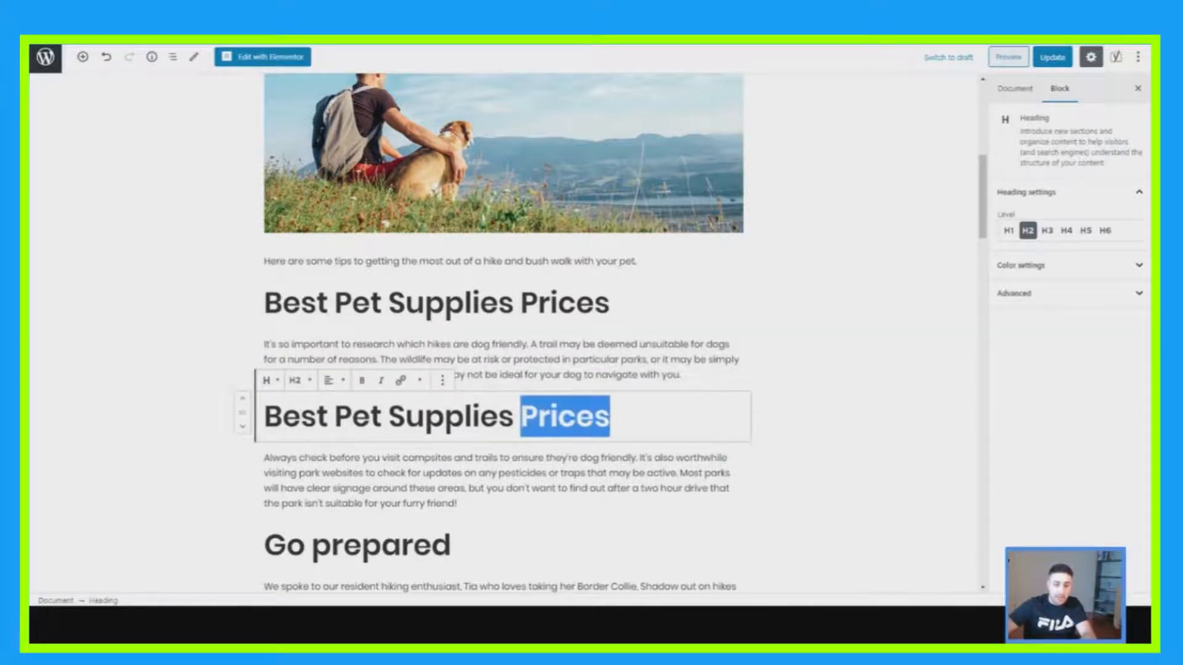
pyautogui.write('Budget')
pyautogui.press('BackSpace')
pyautogui.press('BackSpace')
pyautogui.press('BackSpace')
pyautogui.press('BackSpace')
pyautogui.press('BackSpace')
pyautogui.press('BackSpace')
pyautogui.write('On A Bu')
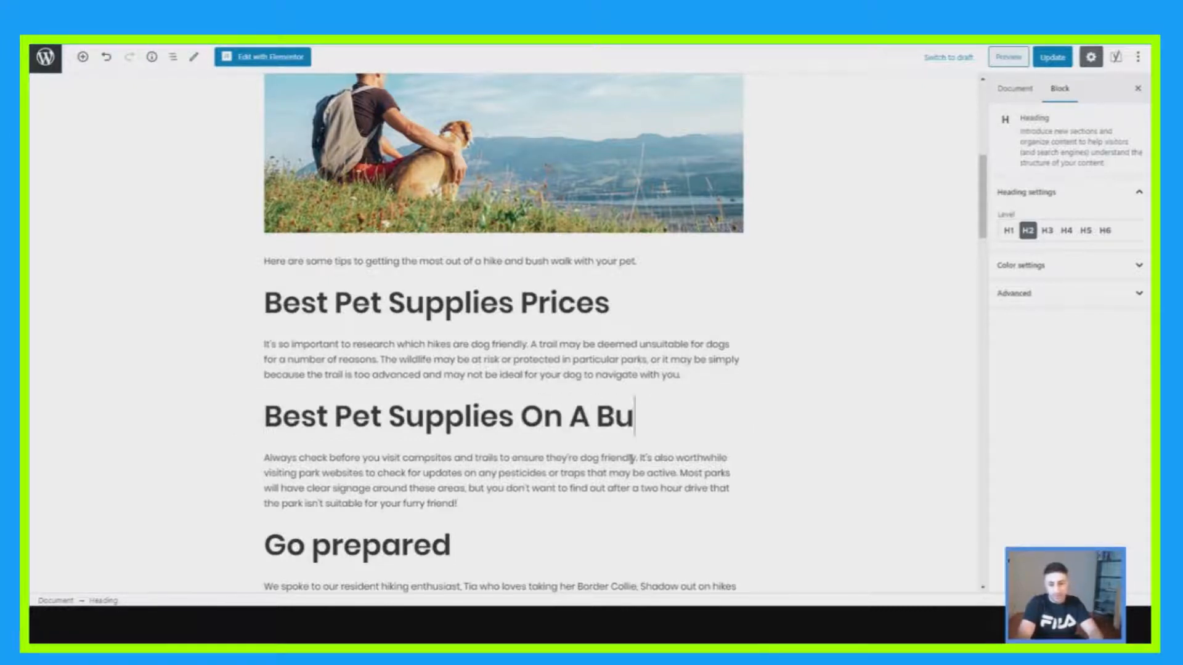
pyautogui.write('dgert')
pyautogui.press('BackSpace')
pyautogui.press('BackSpace')
pyautogui.write('t')
# Change the "Best Pet Supplies On A Budget" heading to Heading 3 and deselect the block.
pyautogui.click(481, 305)
pyautogui.moveTo(615, 302); pyautogui.dragTo(279, 298)
pyautogui.click(302, 290)
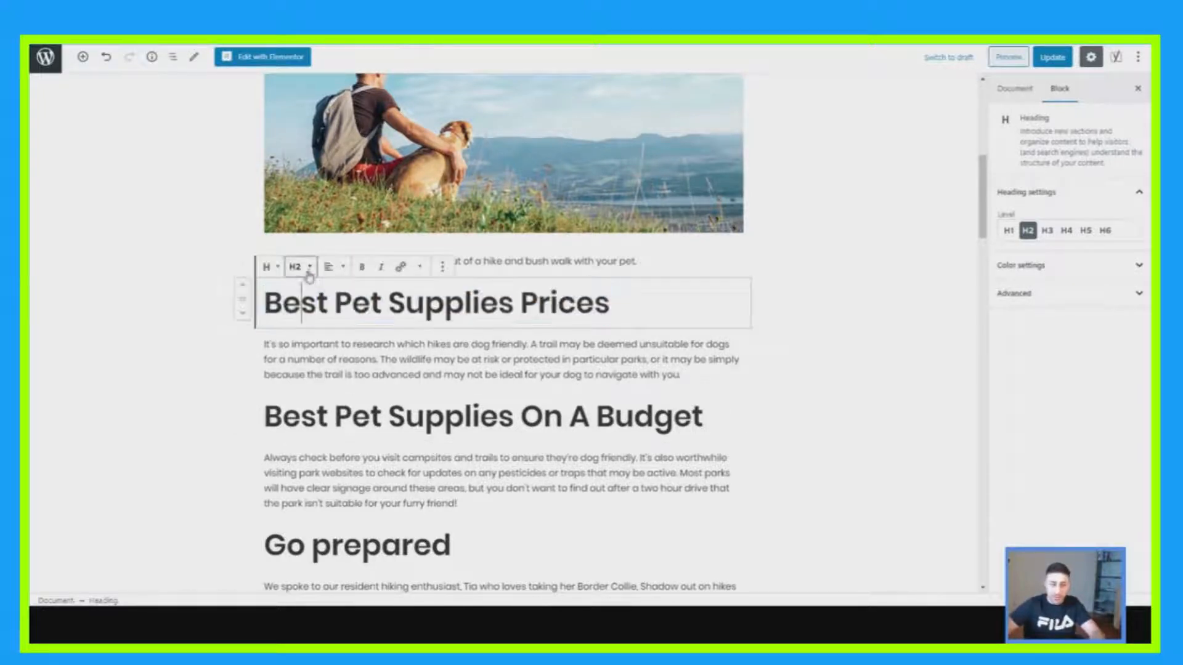
pyautogui.moveTo(265, 416); pyautogui.dragTo(704, 416)
pyautogui.click(297, 380)
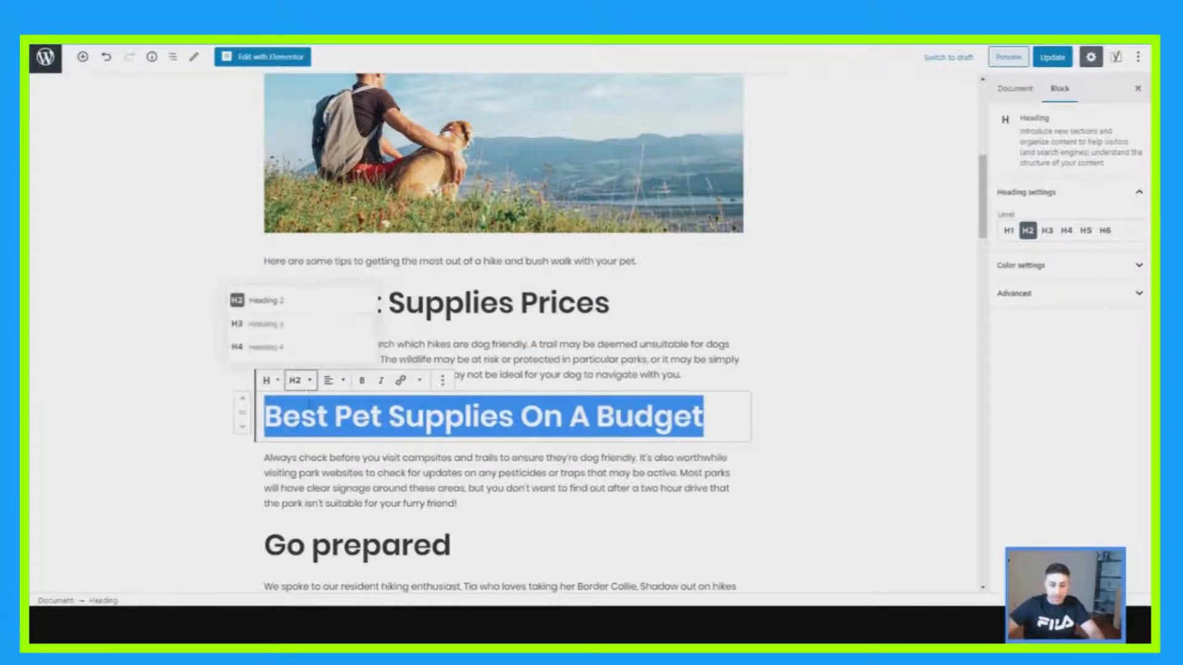
pyautogui.click(276, 327)
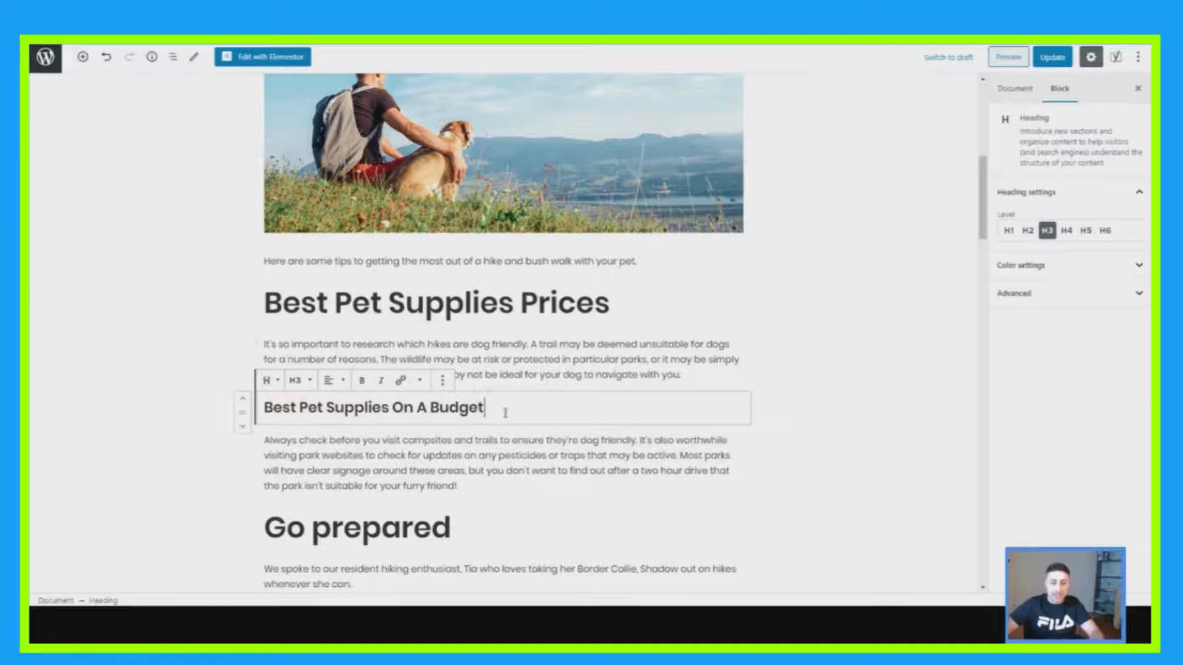
pyautogui.click(219, 332)
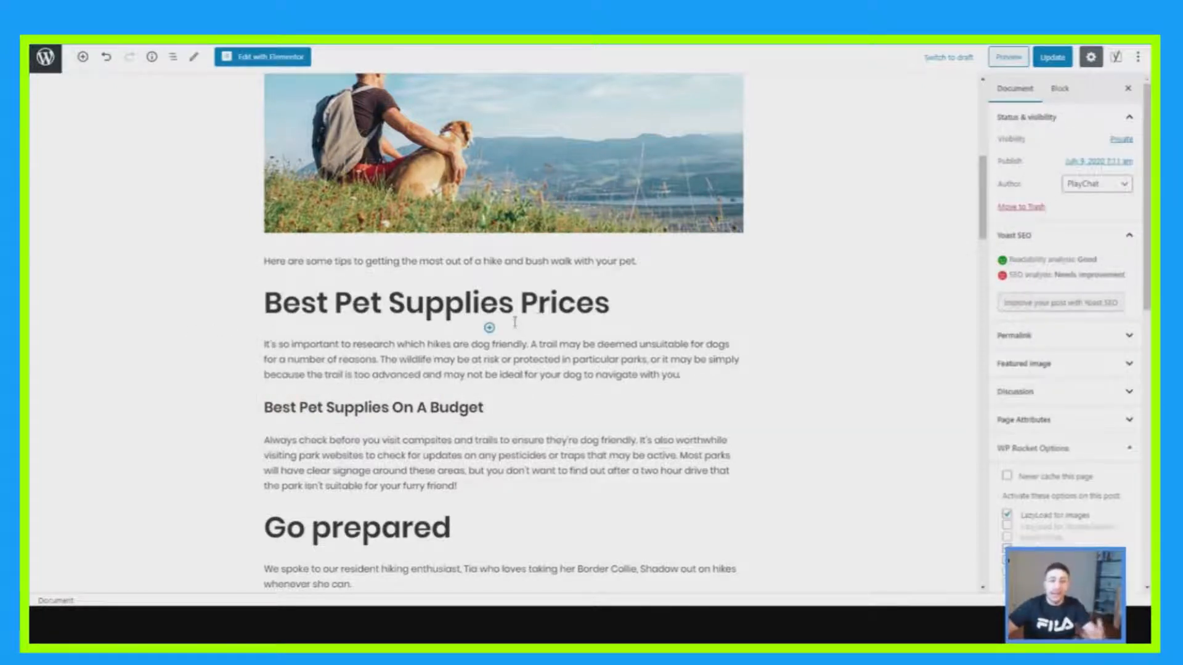
pyautogui.scroll(-1, 533, 379)
pyautogui.click(372, 253)
pyautogui.moveTo(635, 246); pyautogui.dragTo(228, 243)
pyautogui.click(317, 244)
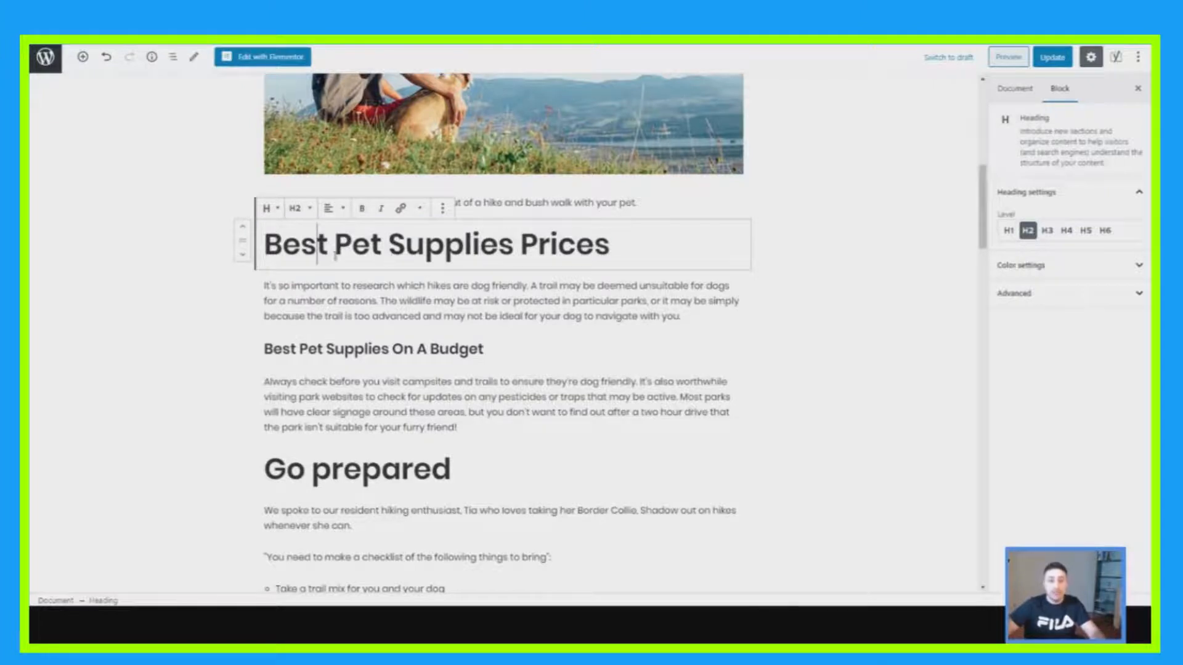
pyautogui.scroll(10, 397, 277)
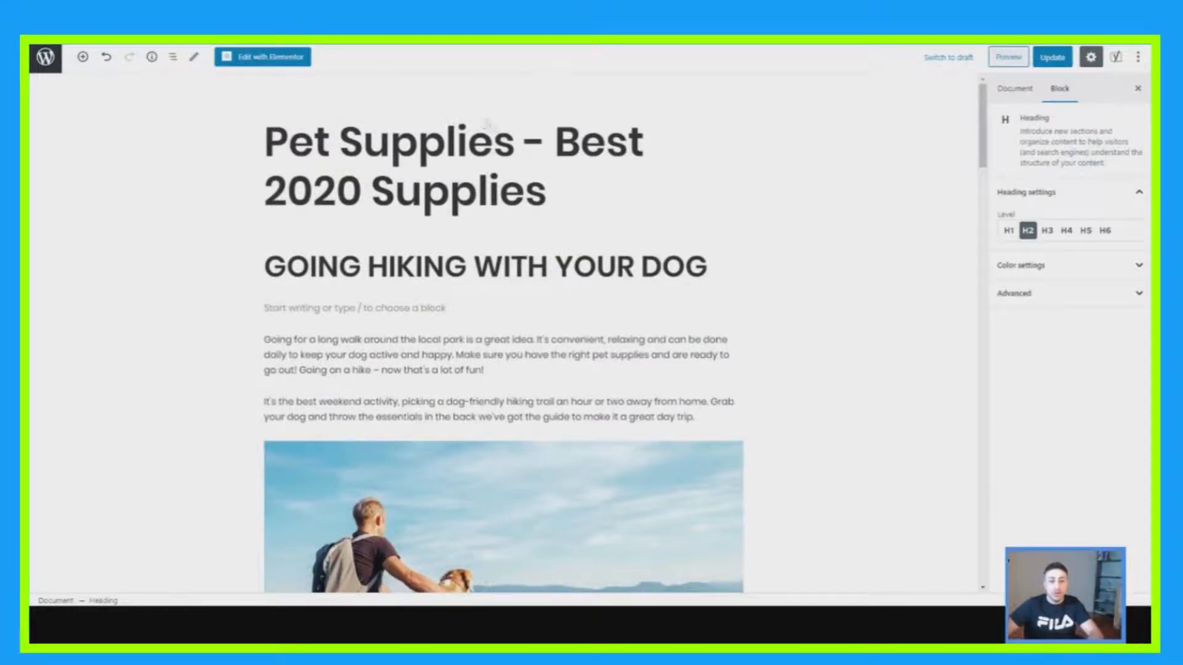
pyautogui.scroll(-10, 493, 222)
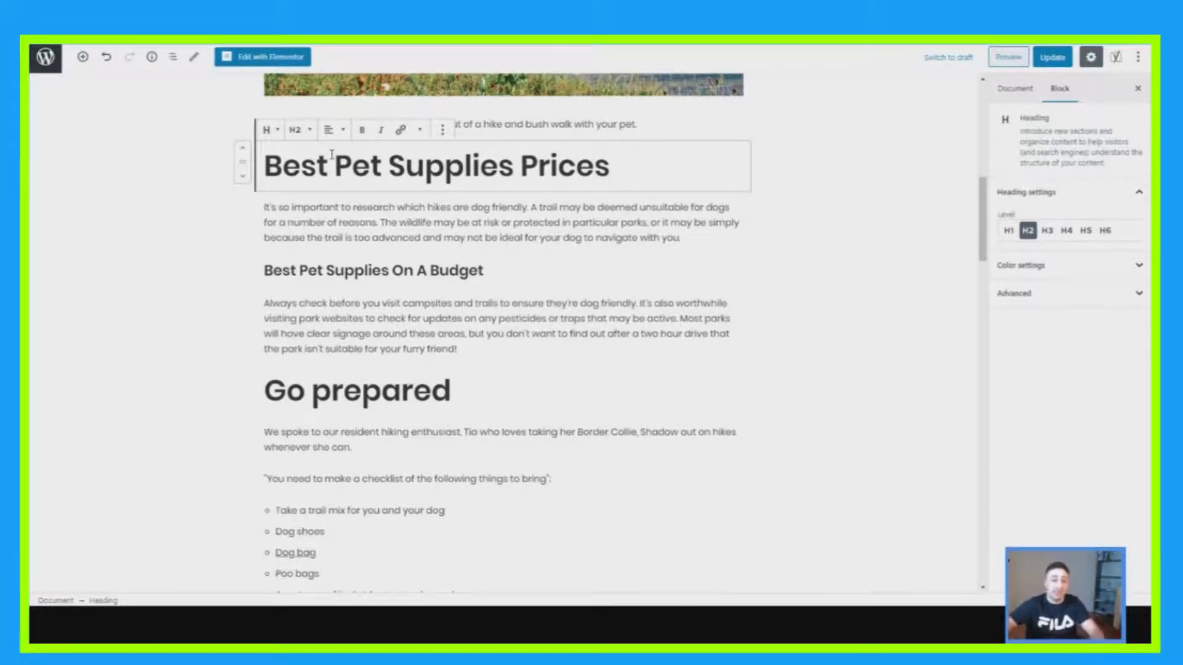
# Remove "Best" and "Prices" from the "Best Pet Supplies Prices" heading, leaving "Pet Supplies".
pyautogui.moveTo(334, 165); pyautogui.dragTo(265, 165)
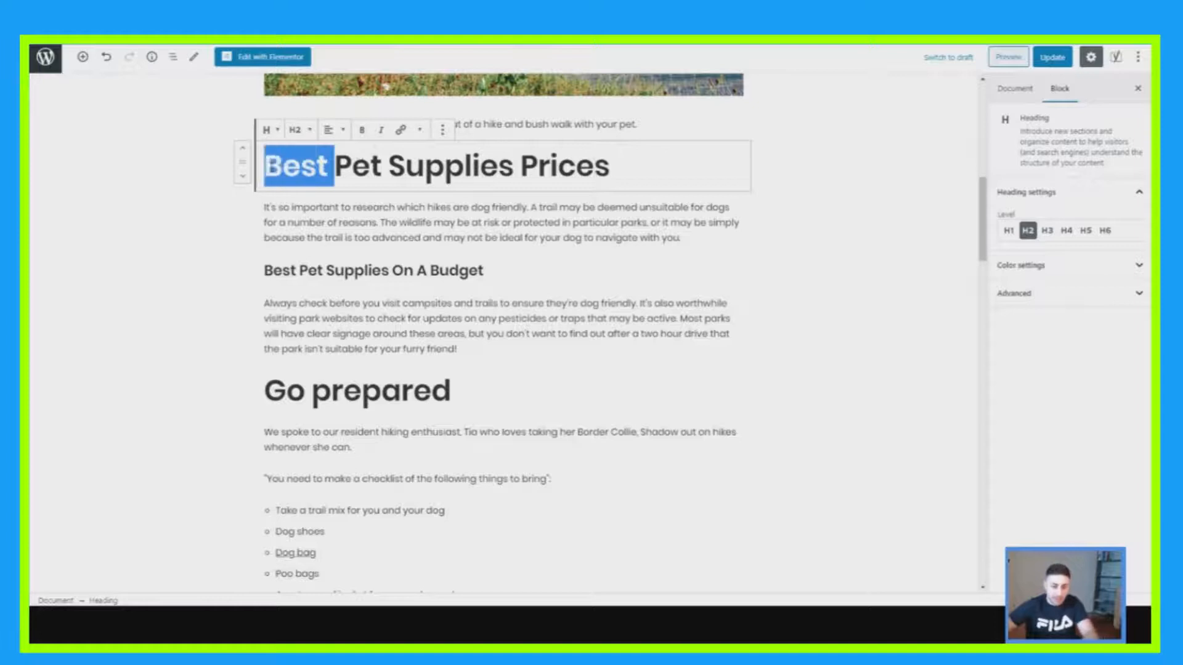
pyautogui.press('BackSpace')
pyautogui.moveTo(450, 165); pyautogui.dragTo(540, 165)
pyautogui.press('BackSpace')
pyautogui.press('Home')
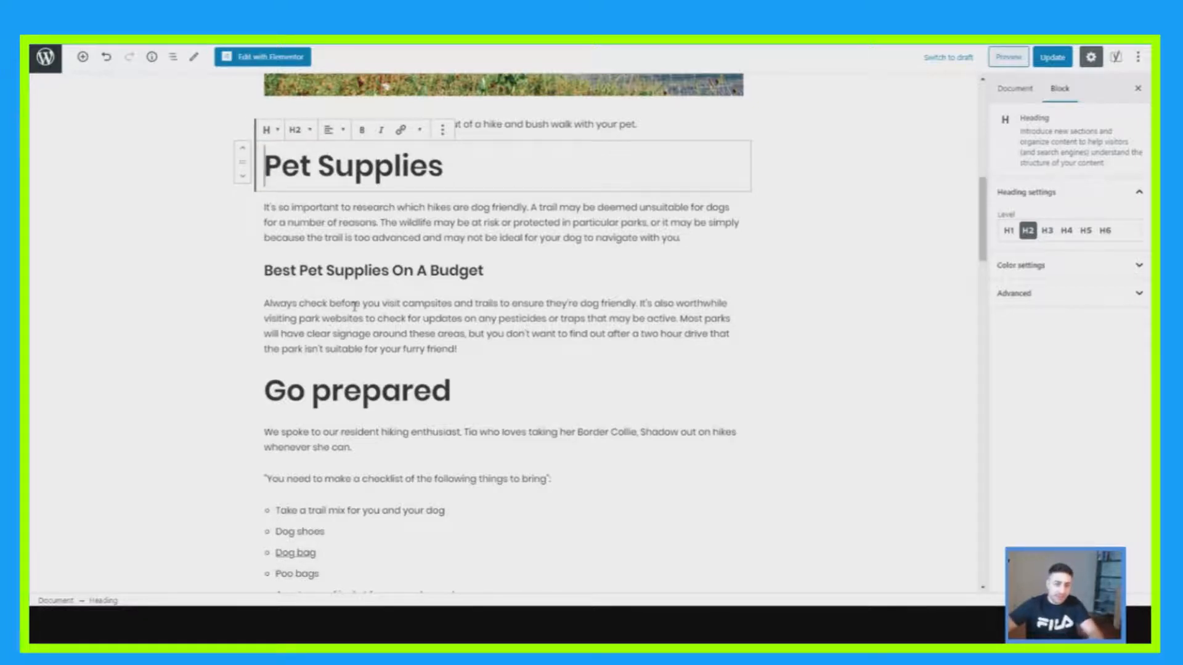
# Prefix the "Pet Supplies" heading with "Best" and insert "The prices of pet supplies for dogs are $20." after "reasons." in the paragraph beneath it.
pyautogui.write('Best')
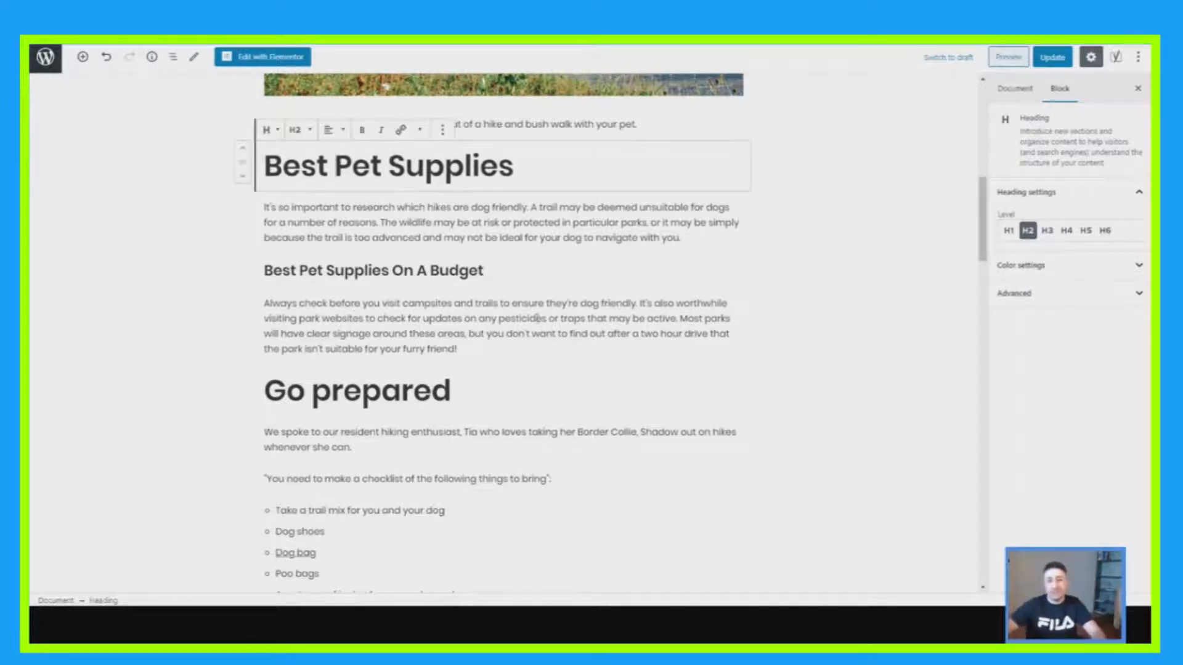
pyautogui.click(538, 225)
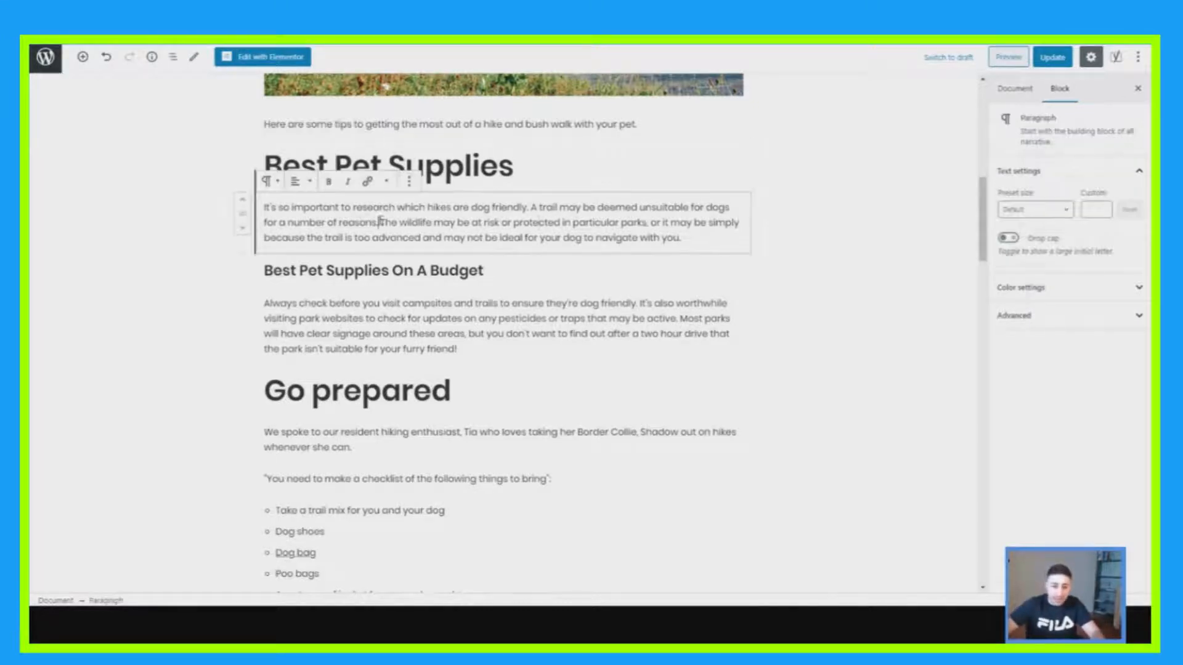
pyautogui.write('The prices of')
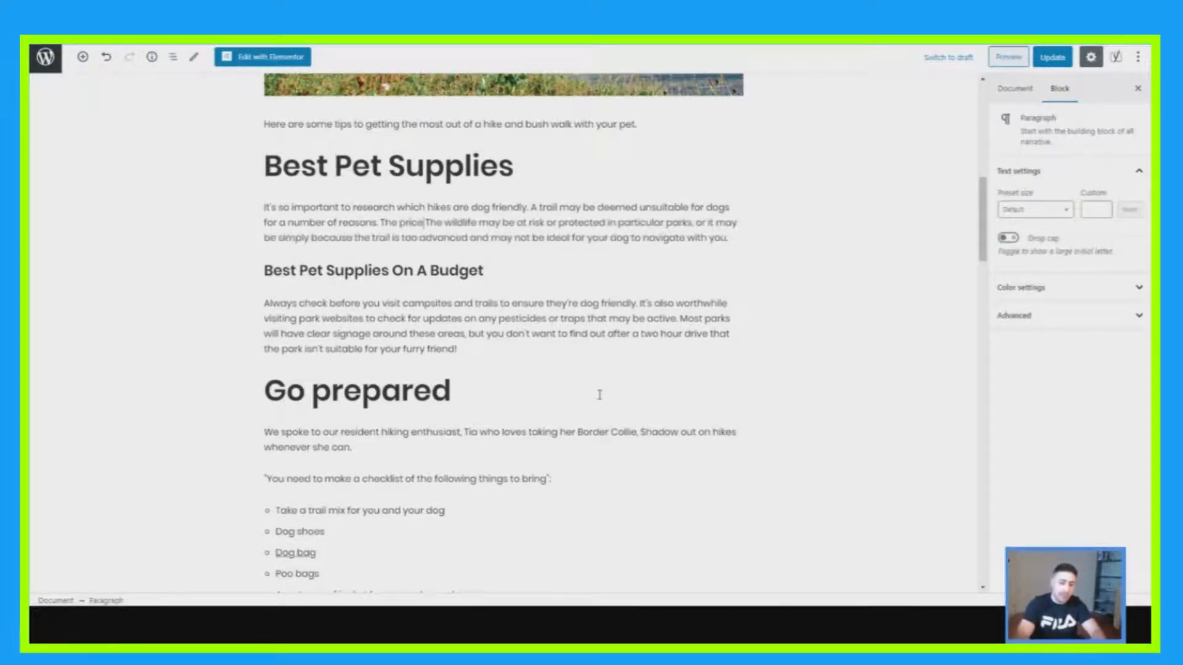
pyautogui.write(' pet s')
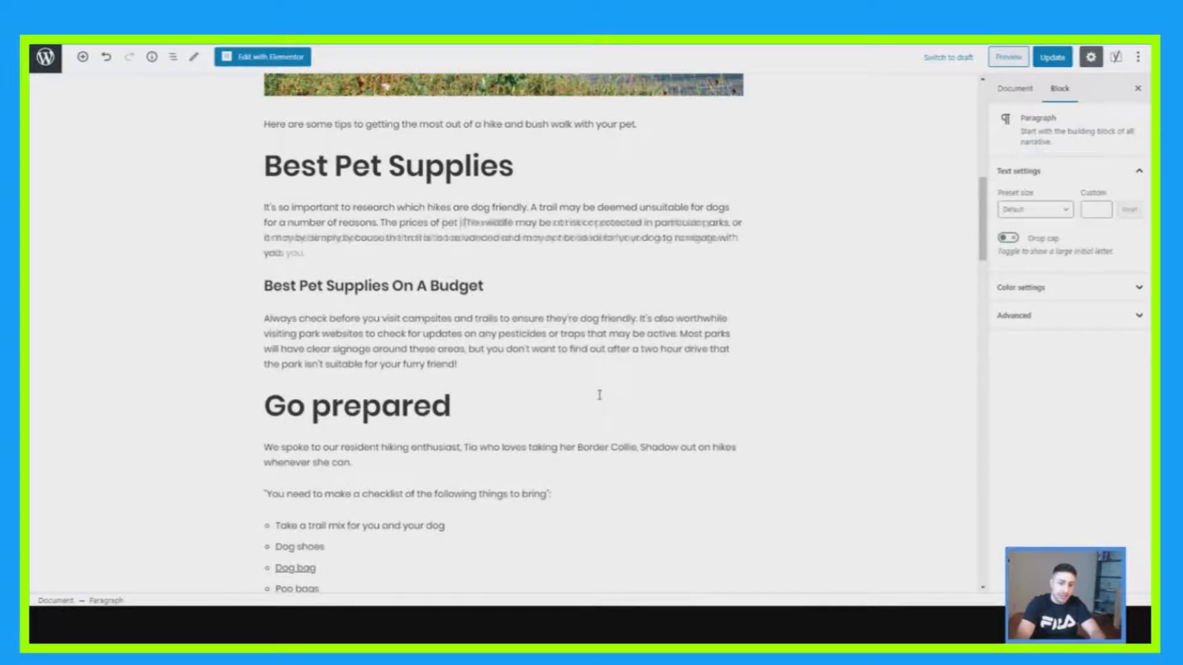
pyautogui.write('upplie')
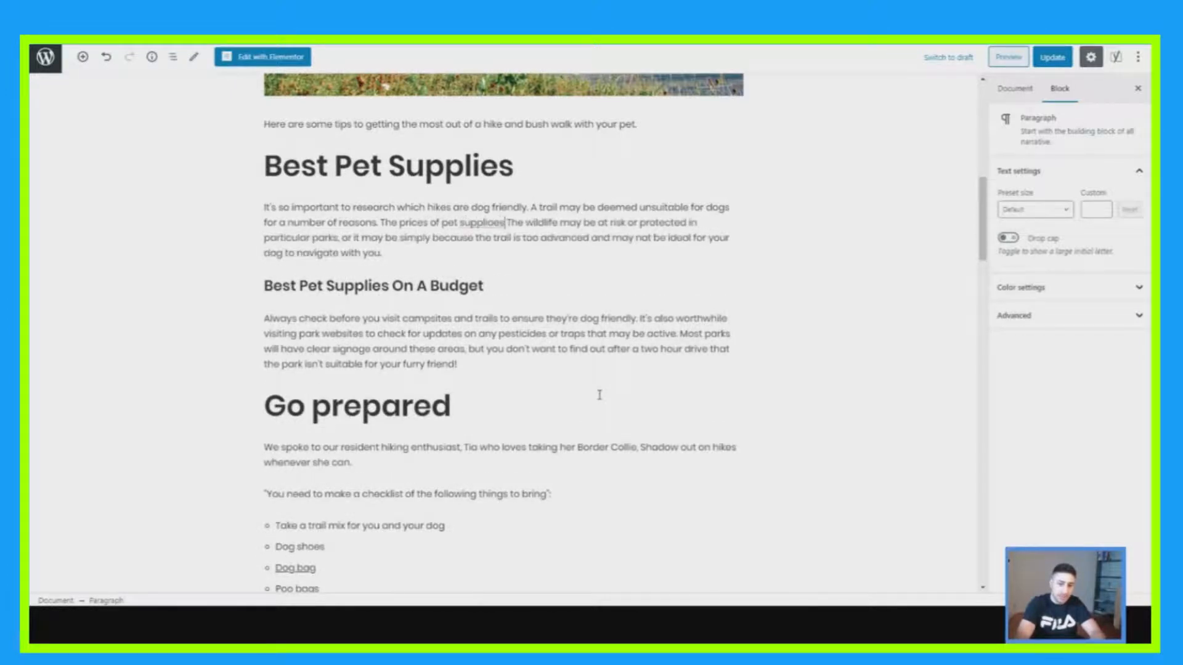
pyautogui.write('s')
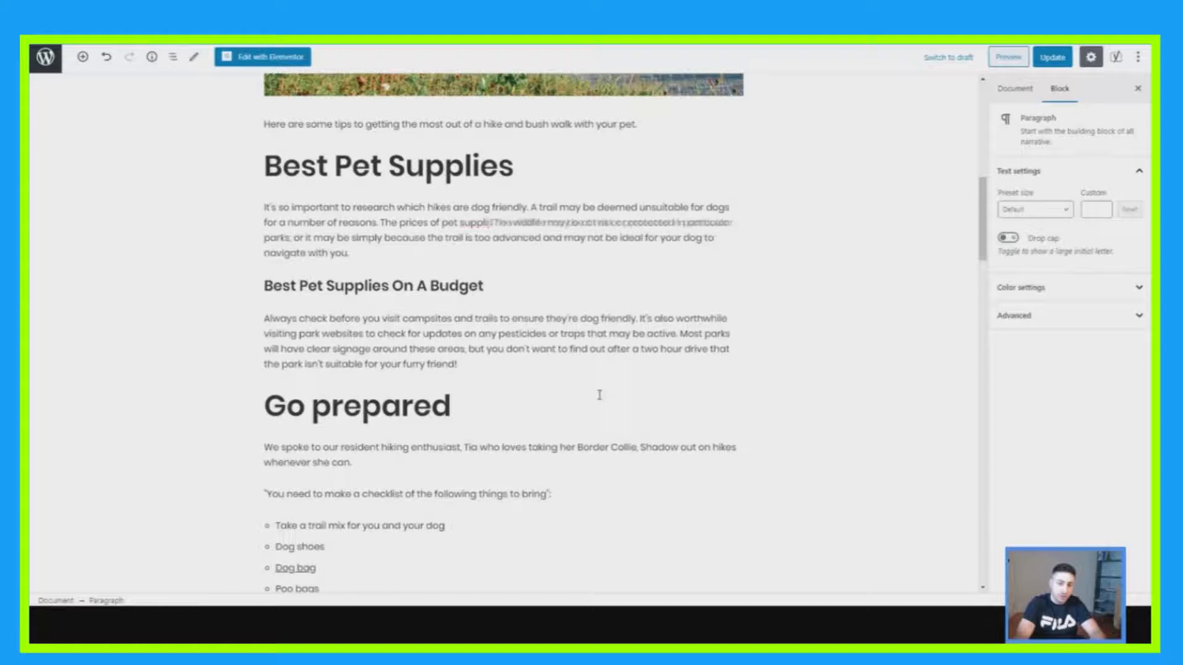
pyautogui.write(' for di')
pyautogui.write('gs are $20.  The wildlife may be at risk or')
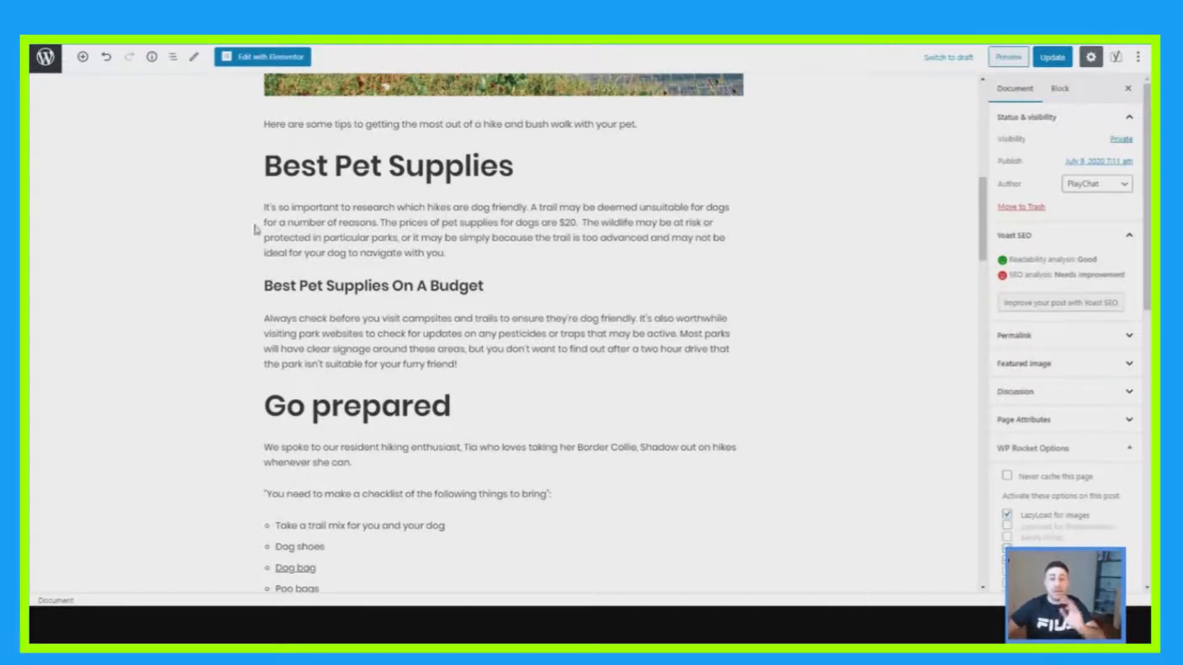
pyautogui.click(265, 165)
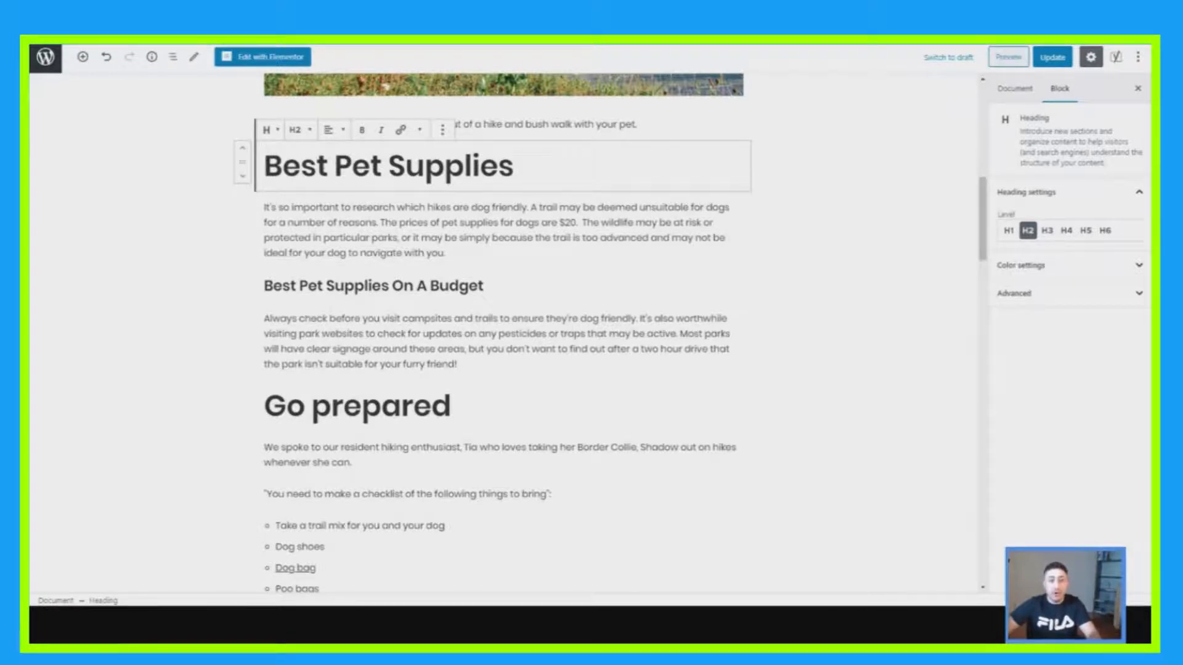
pyautogui.moveTo(265, 165); pyautogui.dragTo(520, 166)
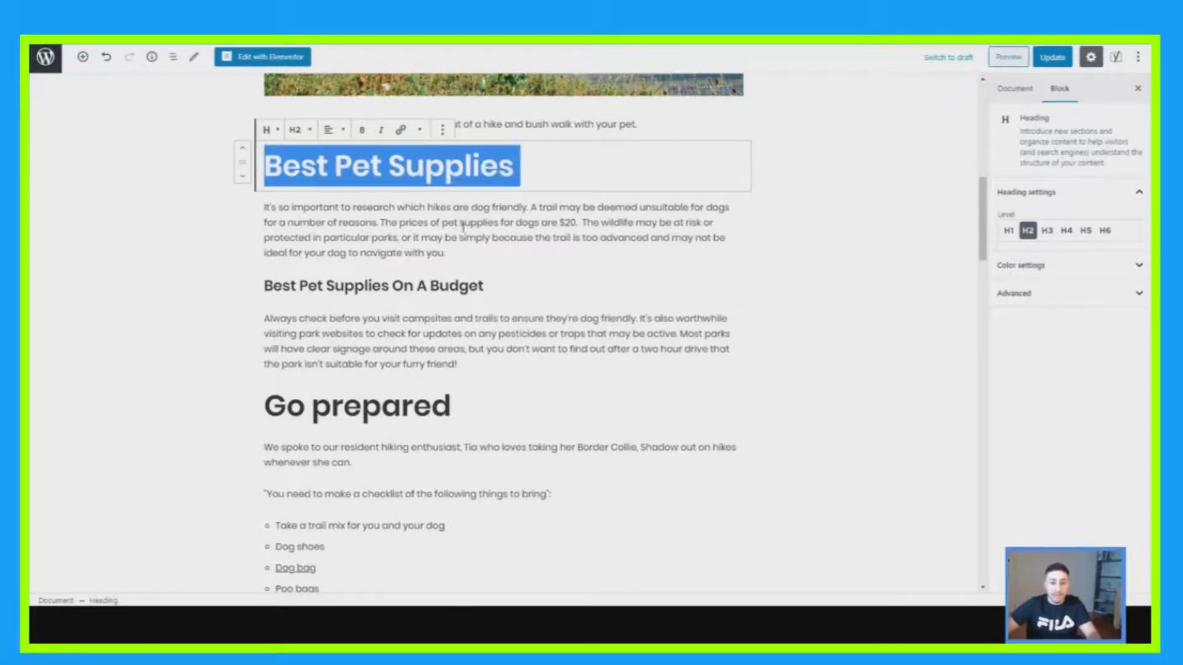
pyautogui.doubleClick(410, 223)
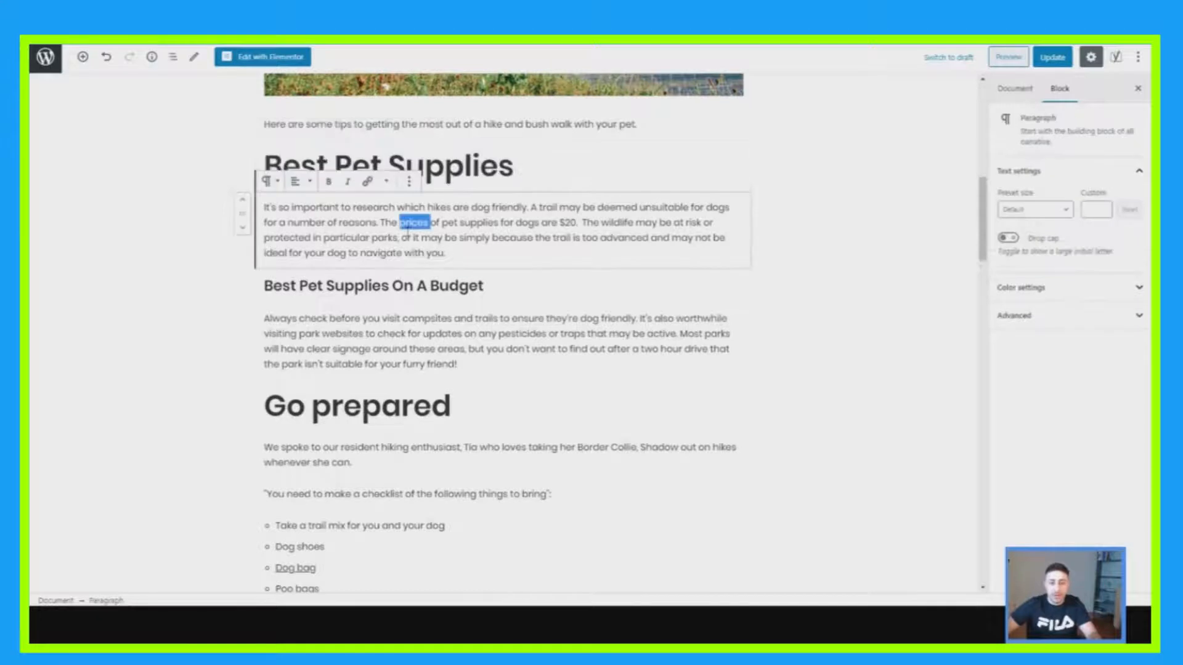
pyautogui.click(560, 185)
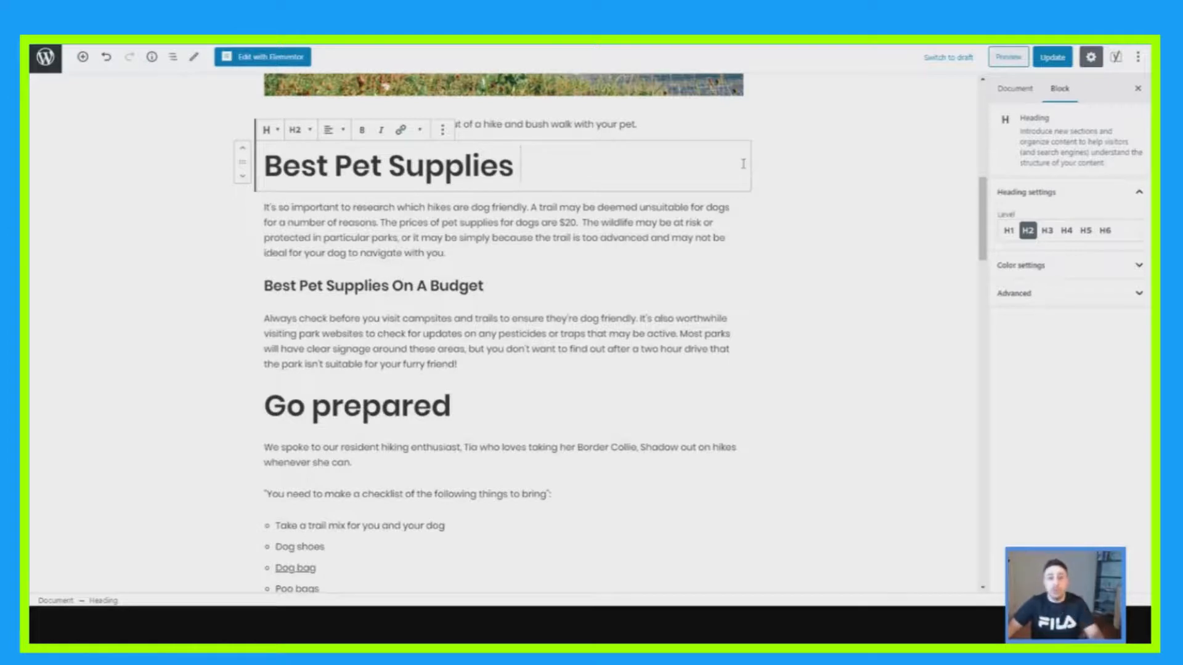
pyautogui.click(784, 164)
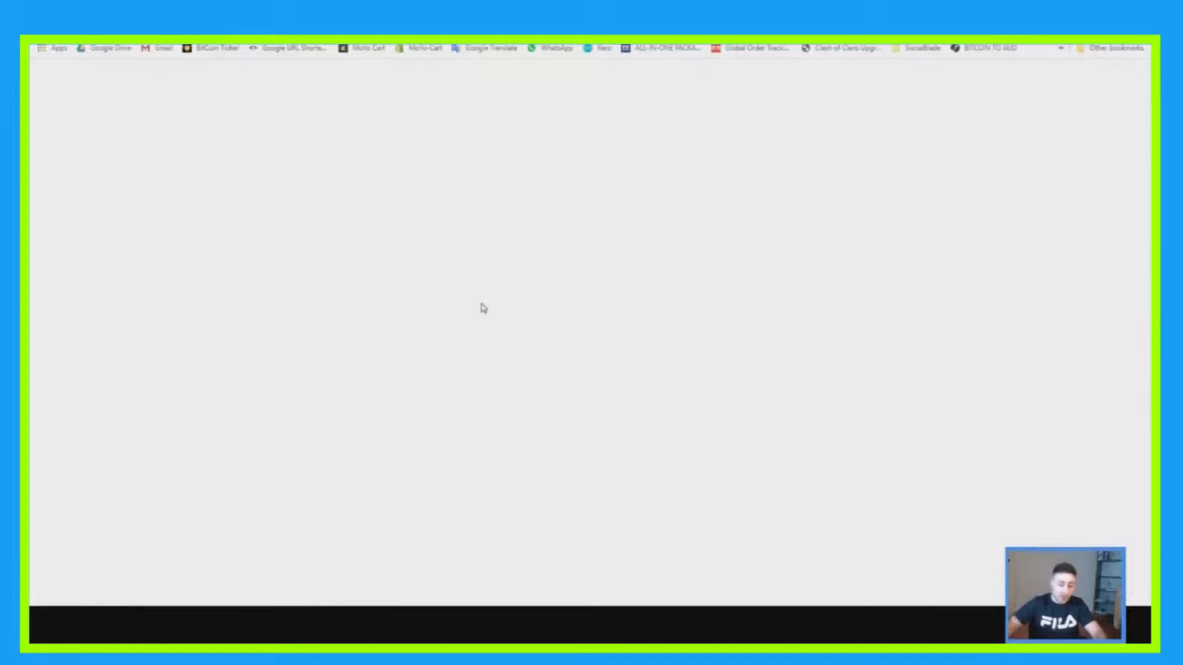
# Find LSIGraph by searching Google for "lsi graph" and look up LSI keywords for "pet supplies".
pyautogui.press('Return')
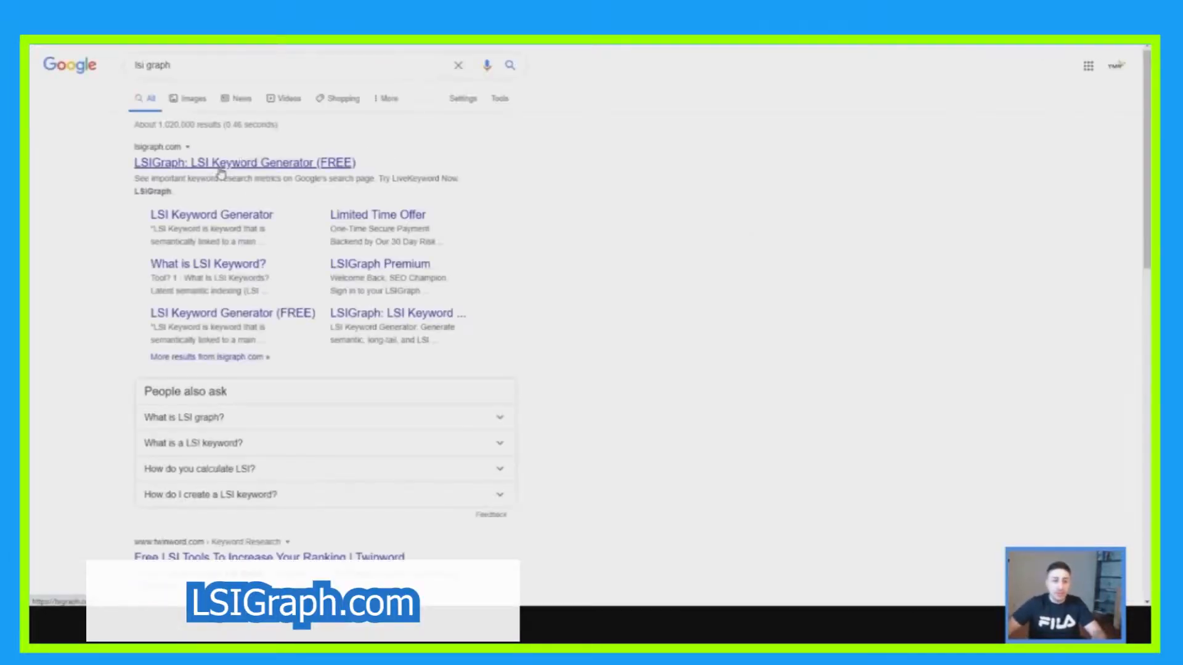
pyautogui.click(354, 266)
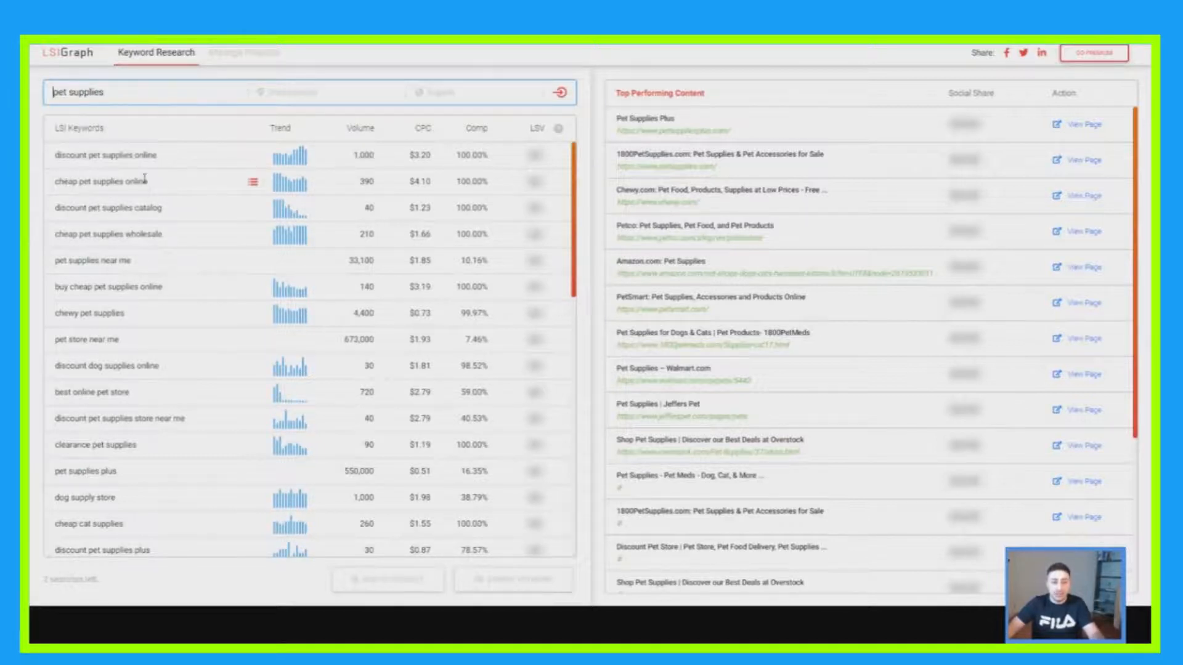
# Replace the text of the "Best Pet Supplies On A Budget" heading with the keyword "cheap pet supplies online" copied from the LSIGraph results.
pyautogui.moveTo(153, 183); pyautogui.dragTo(50, 185)
pyautogui.hotkey('ctrl', 'c')
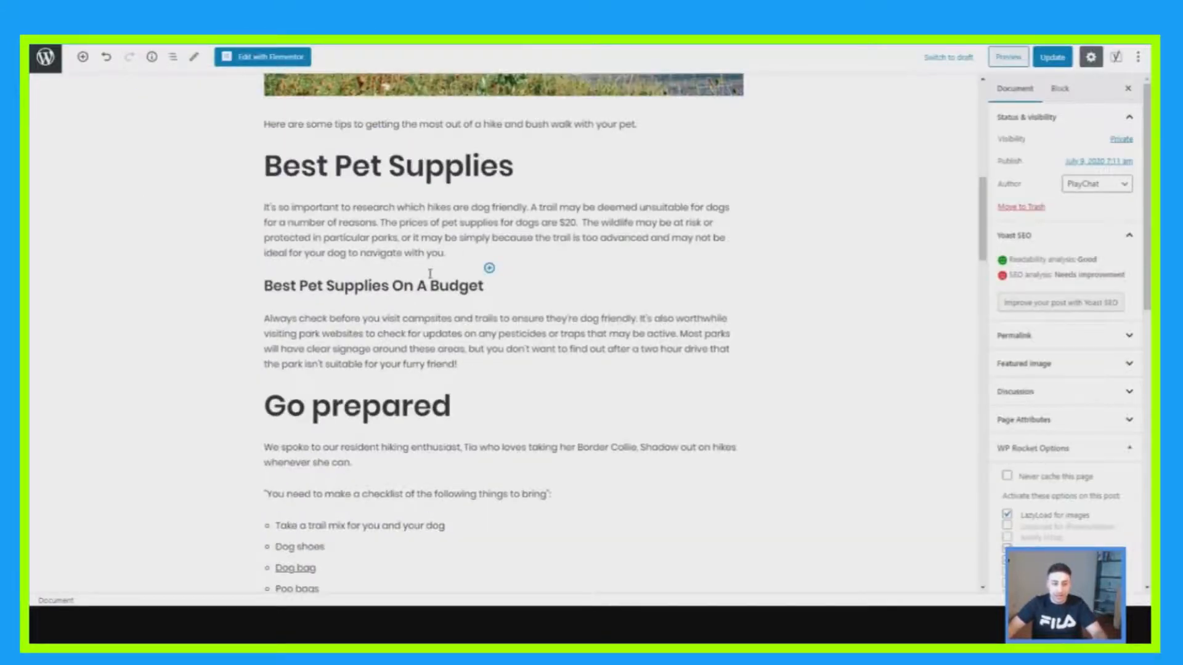
pyautogui.moveTo(484, 285); pyautogui.dragTo(254, 287)
pyautogui.hotkey('ctrl', 'v')
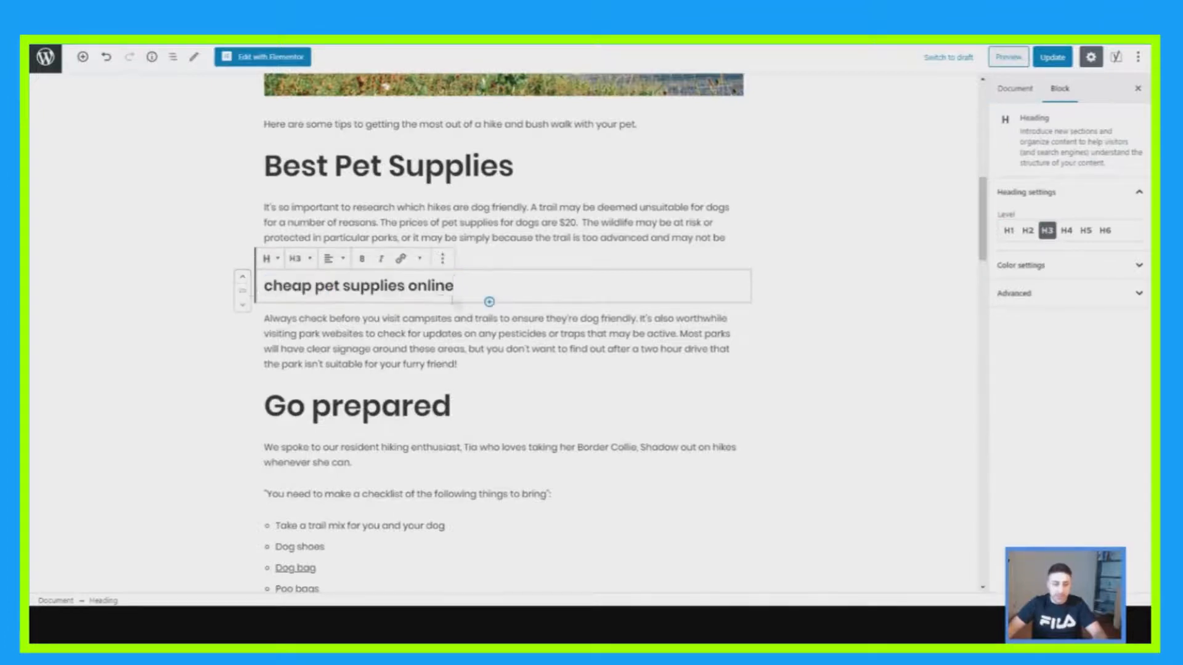
pyautogui.click(317, 319)
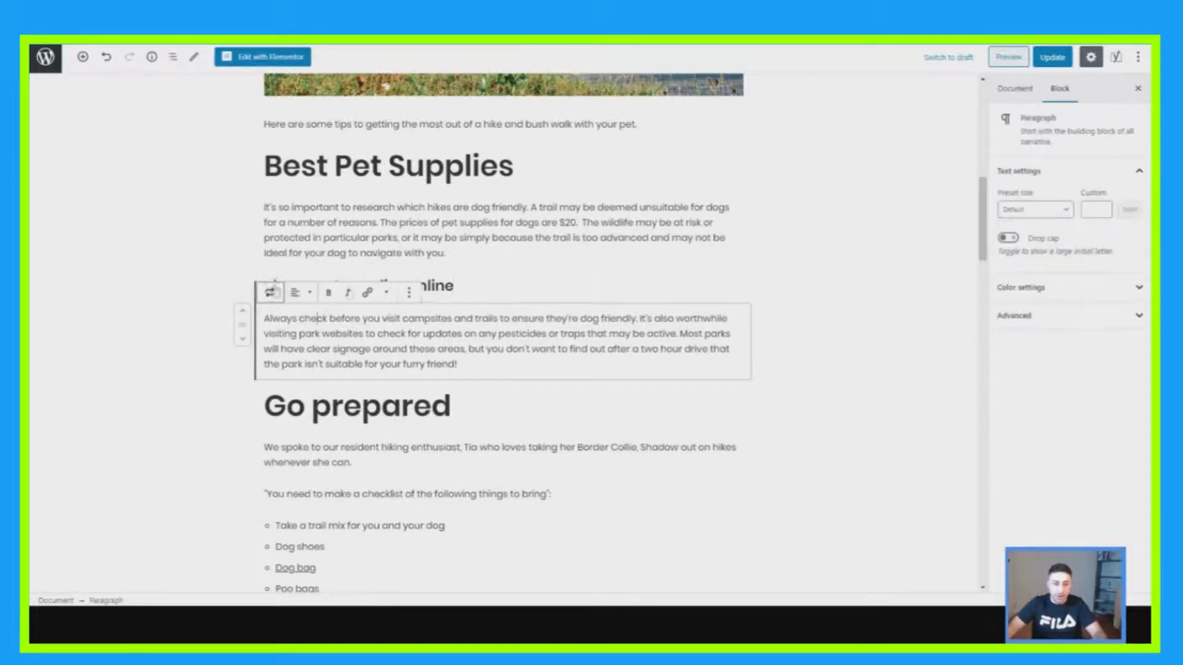
# Capitalise "Online" in the "cheap pet supplies online" heading.
pyautogui.click(454, 286)
pyautogui.click(410, 287)
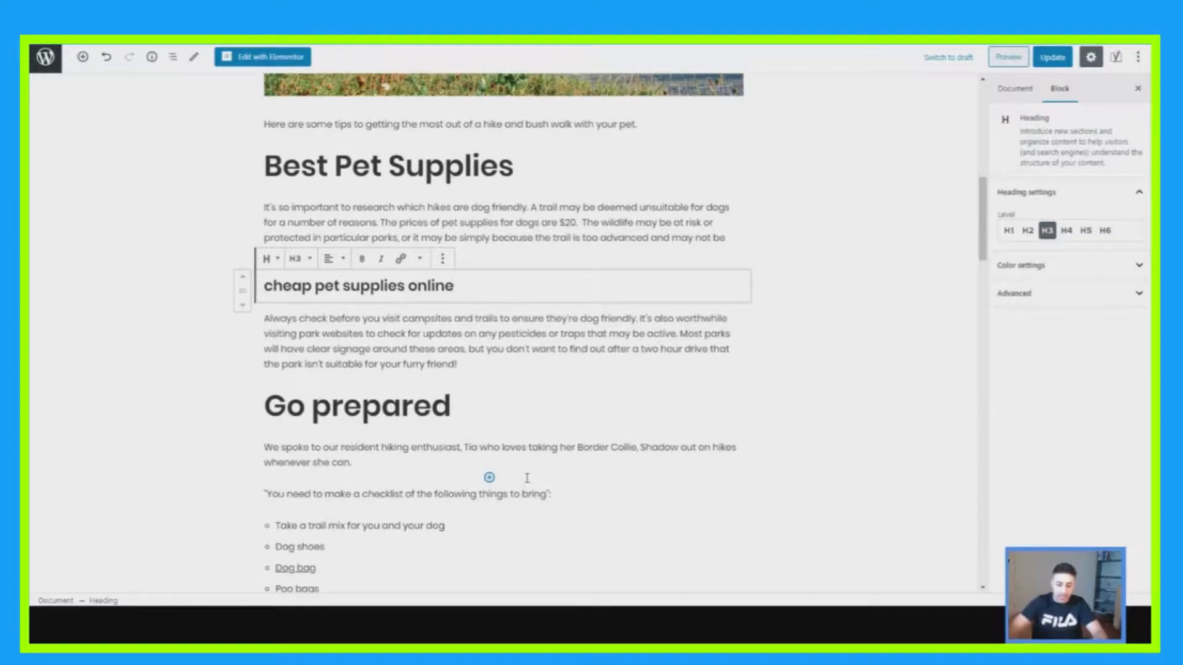
pyautogui.press('Delete')
pyautogui.write('O')
pyautogui.moveTo(283, 287); pyautogui.dragTo(382, 287)
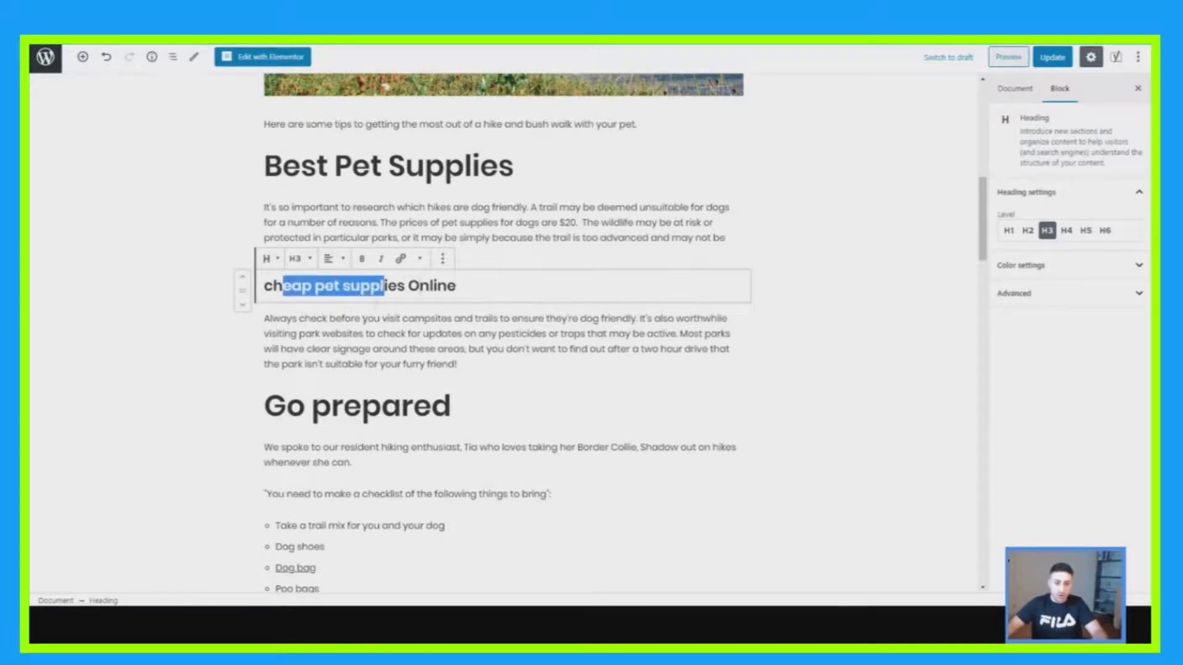
pyautogui.click(347, 319)
pyautogui.moveTo(331, 319); pyautogui.dragTo(542, 385)
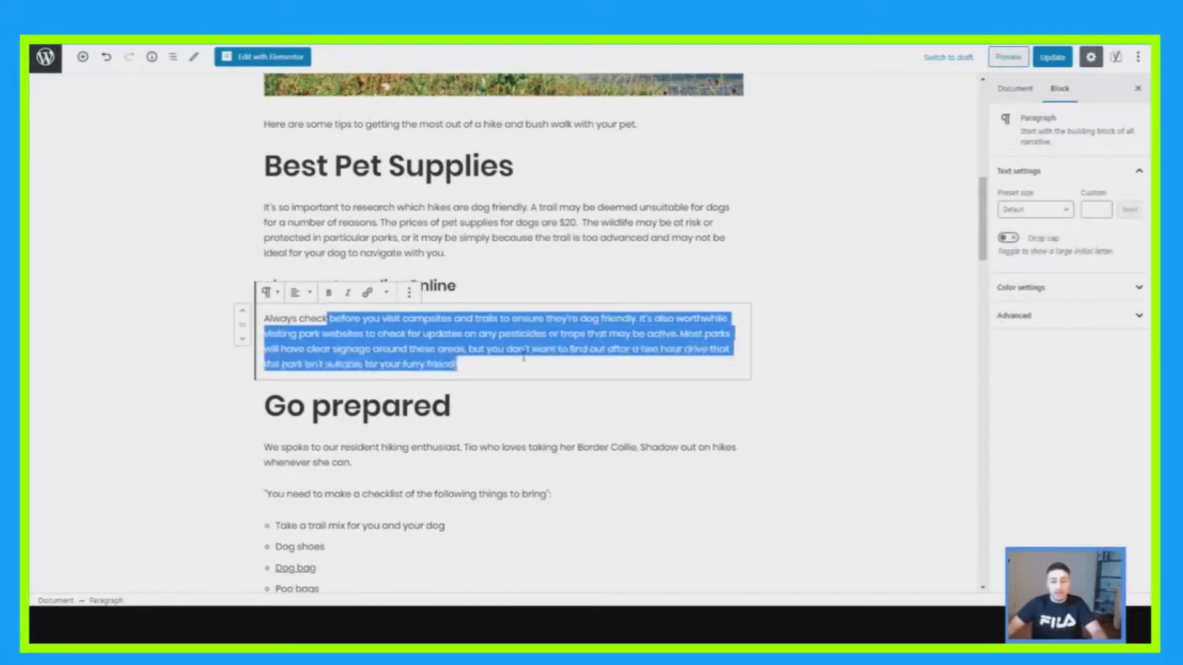
pyautogui.click(543, 392)
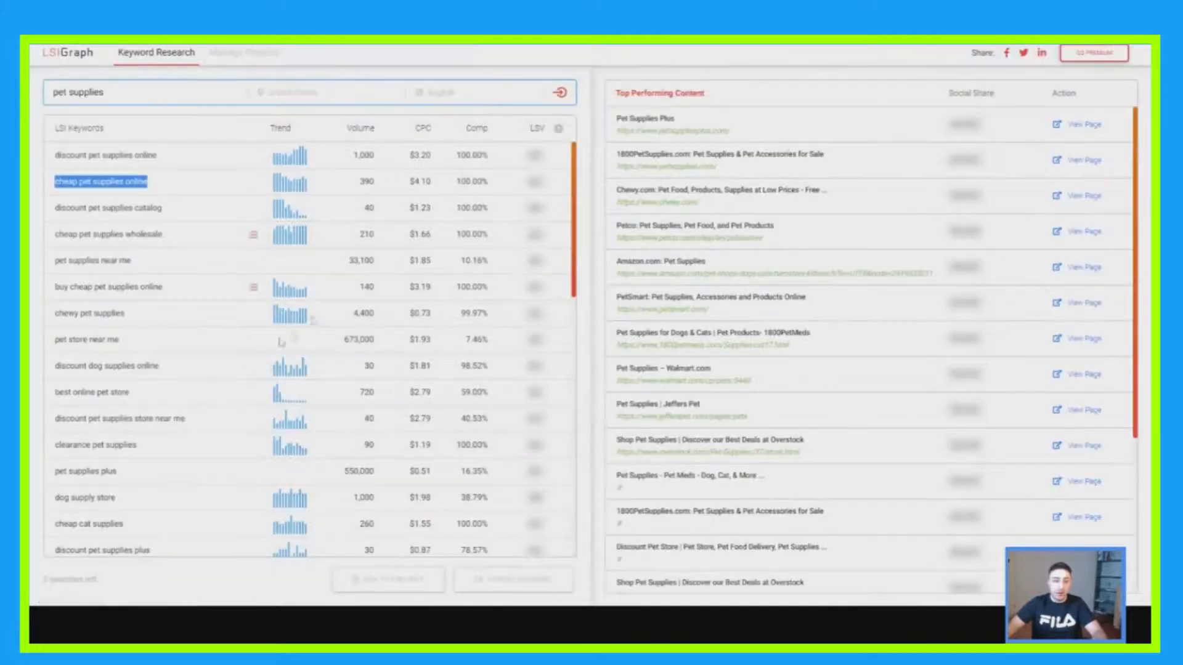
# Copy the keyword "cheap cat supplies" from the LSIGraph keyword list.
pyautogui.scroll(-2, 203, 317)
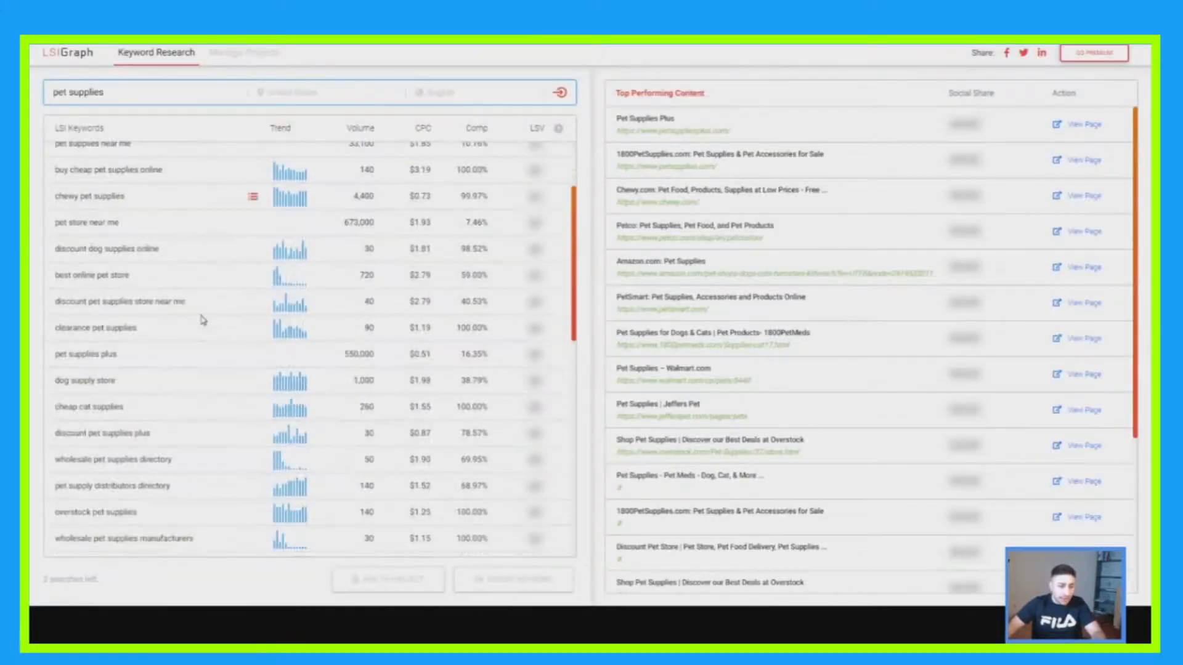
pyautogui.scroll(-1, 204, 319)
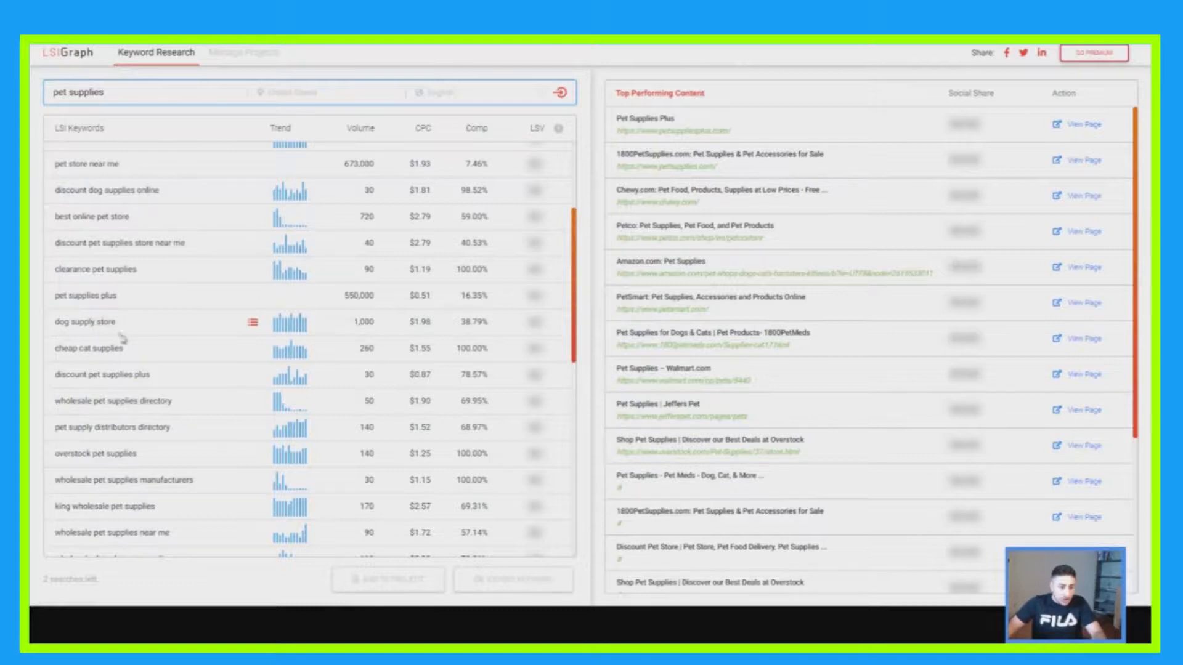
pyautogui.moveTo(127, 353); pyautogui.dragTo(54, 354)
pyautogui.hotkey('ctrl', 'c')
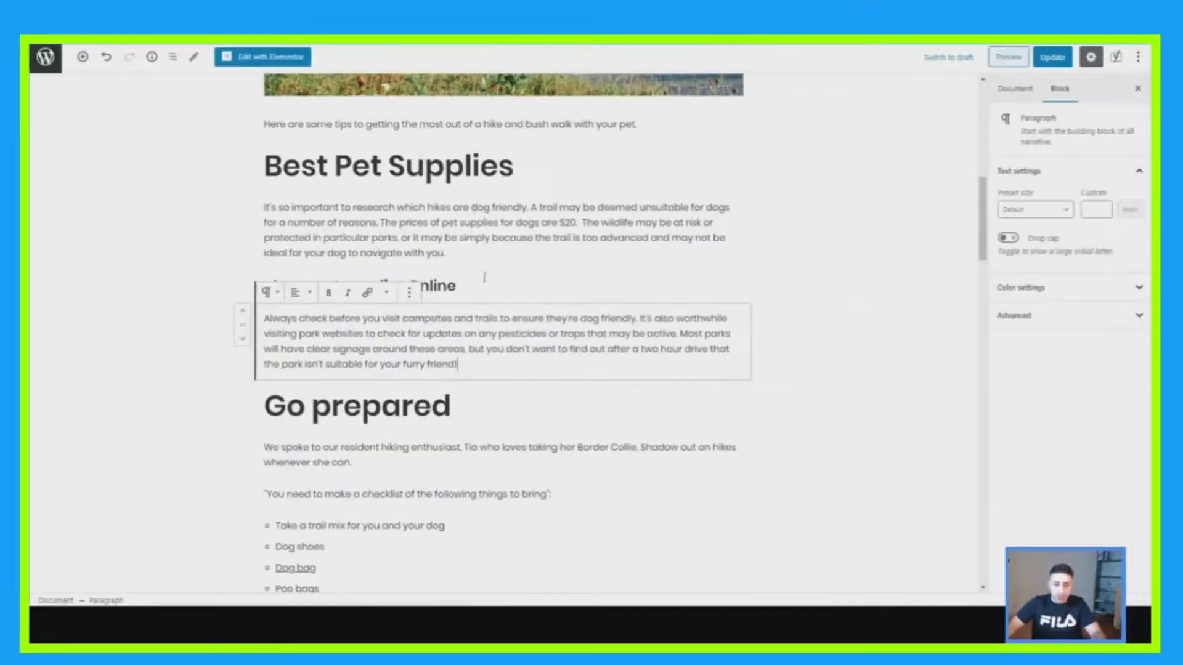
# Duplicate the "Go prepared" heading block in the WordPress page.
pyautogui.click(445, 419)
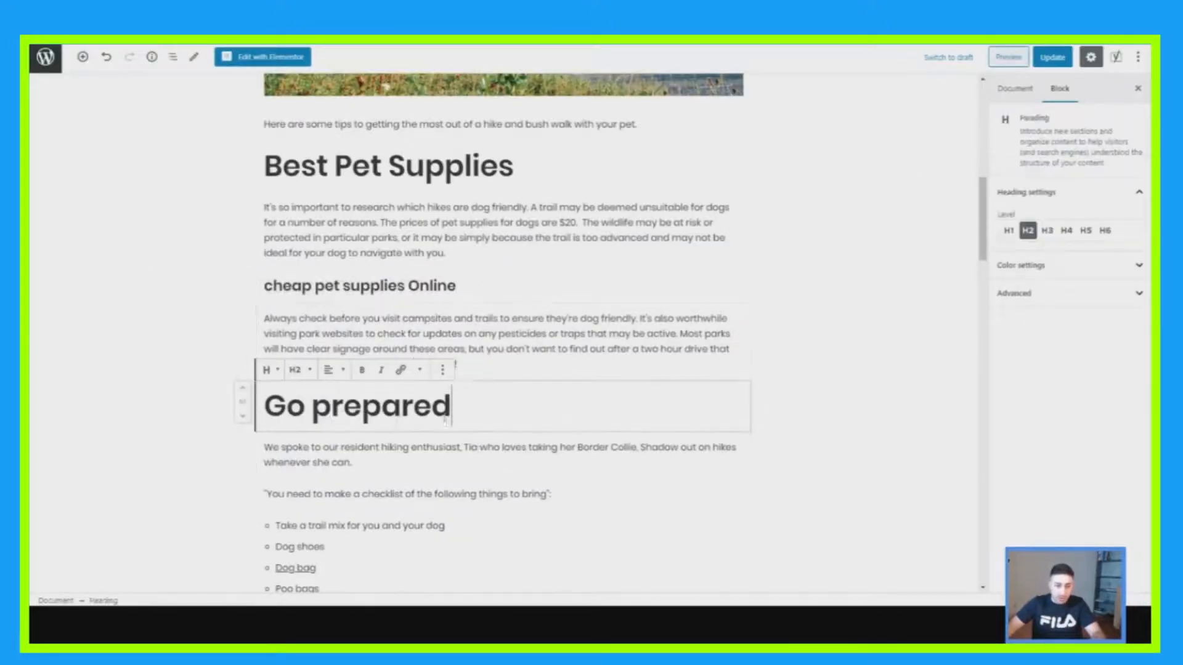
pyautogui.click(443, 369)
pyautogui.click(465, 421)
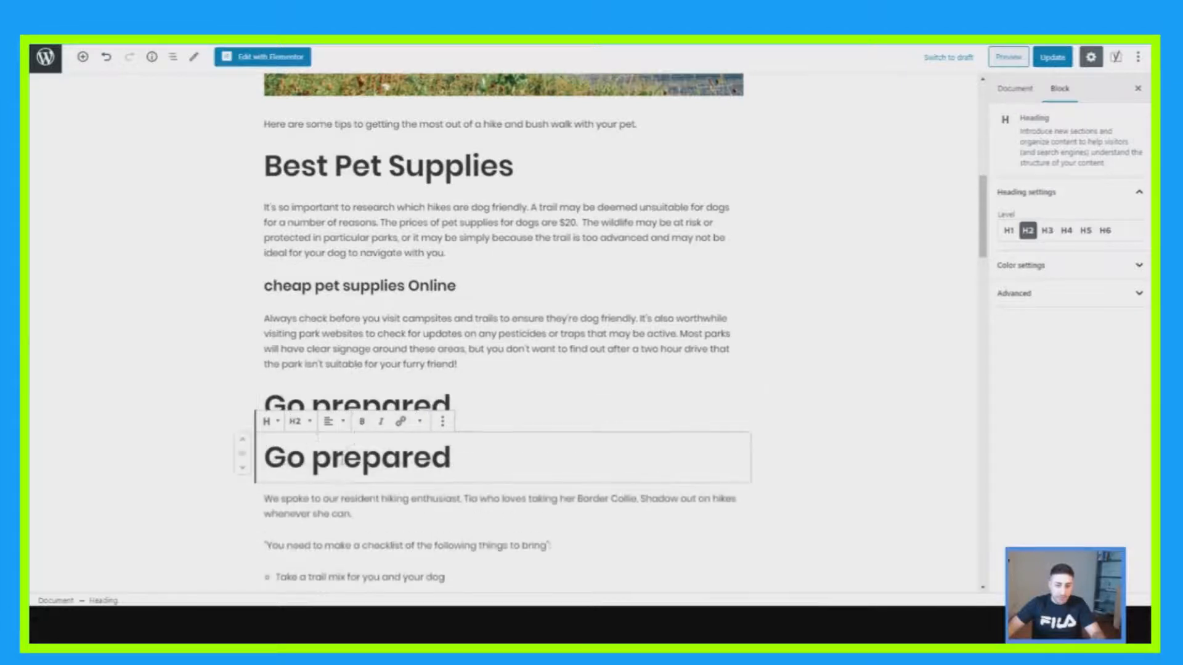
# Replace the text of the duplicated "Go prepared" heading with the copied keyword "cheap cat supplies".
pyautogui.click(302, 423)
pyautogui.click(331, 458)
pyautogui.moveTo(454, 459); pyautogui.dragTo(263, 464)
pyautogui.hotkey('ctrl', 'v')
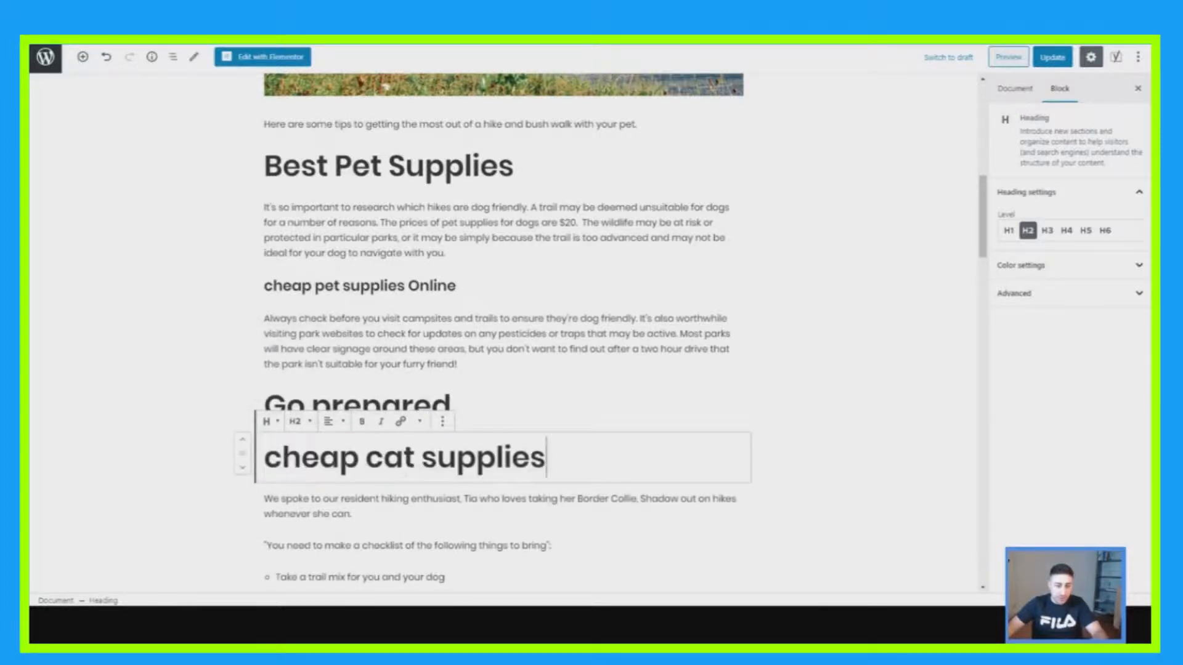
pyautogui.click(494, 499)
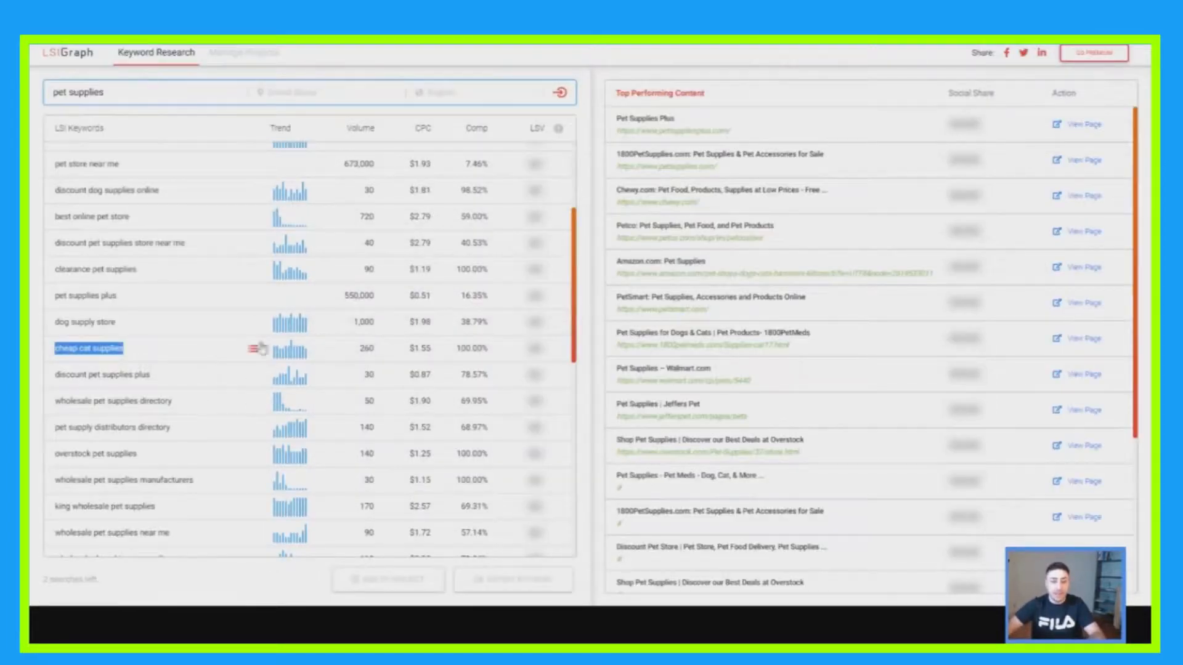
# Check the search volumes of "cheap cat supplies" and "cheap pet supplies online" in the LSIGraph keyword list.
pyautogui.moveTo(380, 349); pyautogui.dragTo(342, 349)
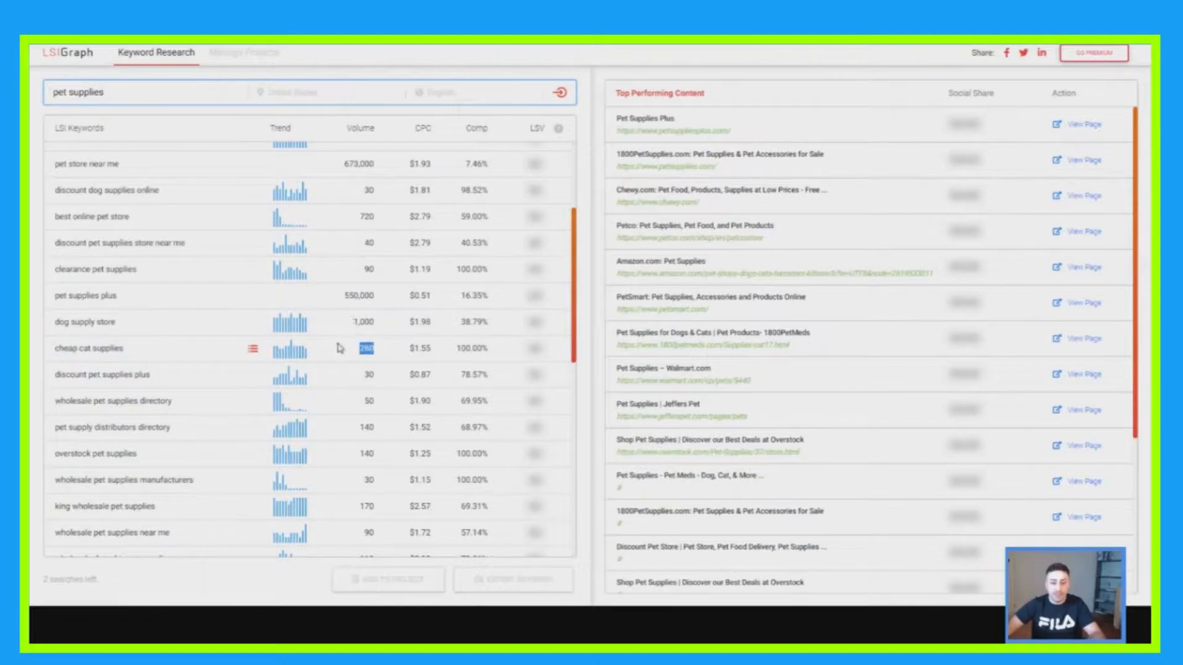
pyautogui.scroll(3, 375, 358)
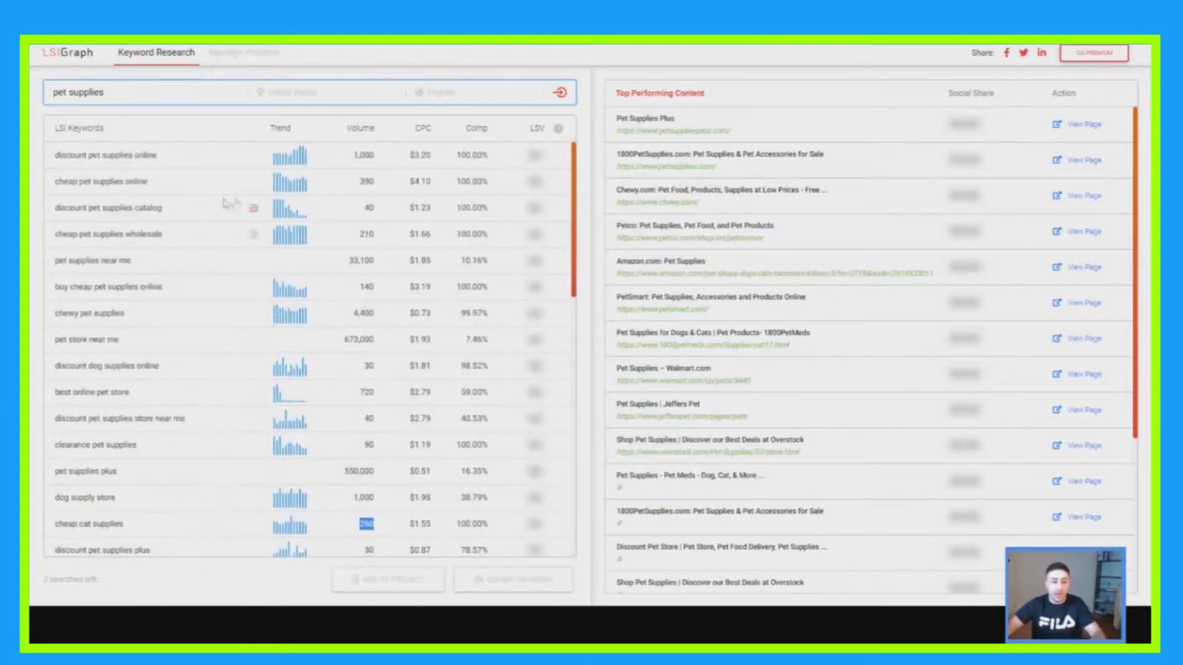
pyautogui.moveTo(377, 186)
pyautogui.mouseDown()
pyautogui.moveTo(356, 185)
pyautogui.moveTo(377, 184)
pyautogui.mouseUp()
pyautogui.click(350, 209)
pyautogui.click(378, 183)
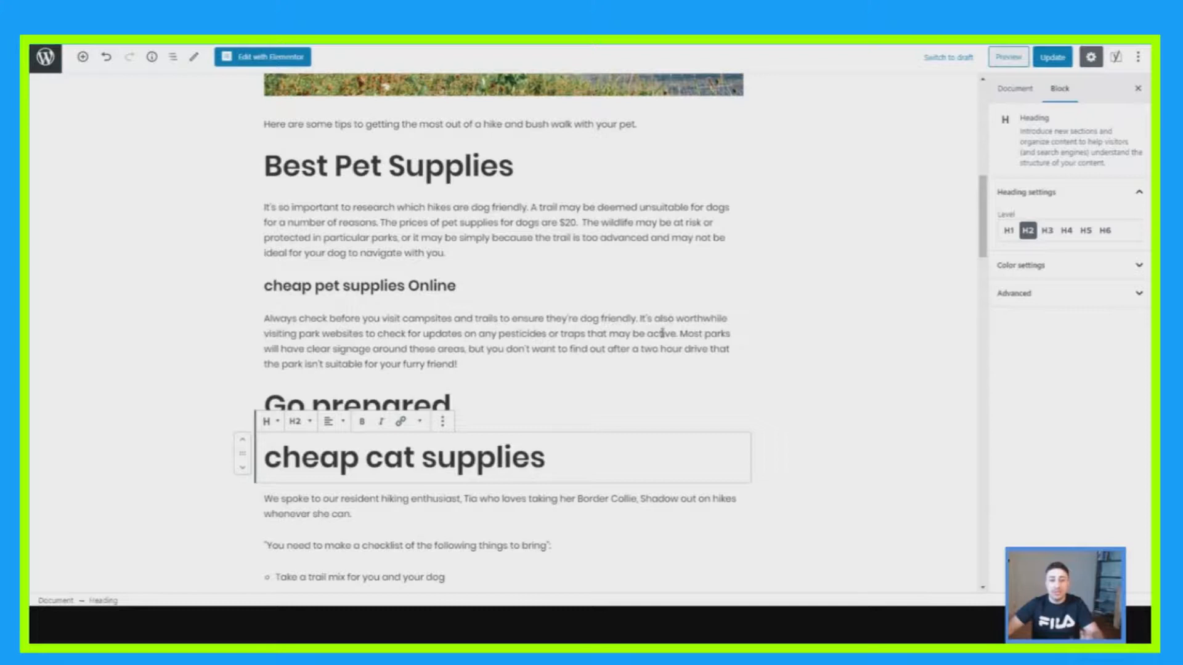
# Look over the WordPress page's opening section and inspect the settings of the photo of the hiker with a dog.
pyautogui.scroll(4, 664, 345)
pyautogui.scroll(6, 698, 379)
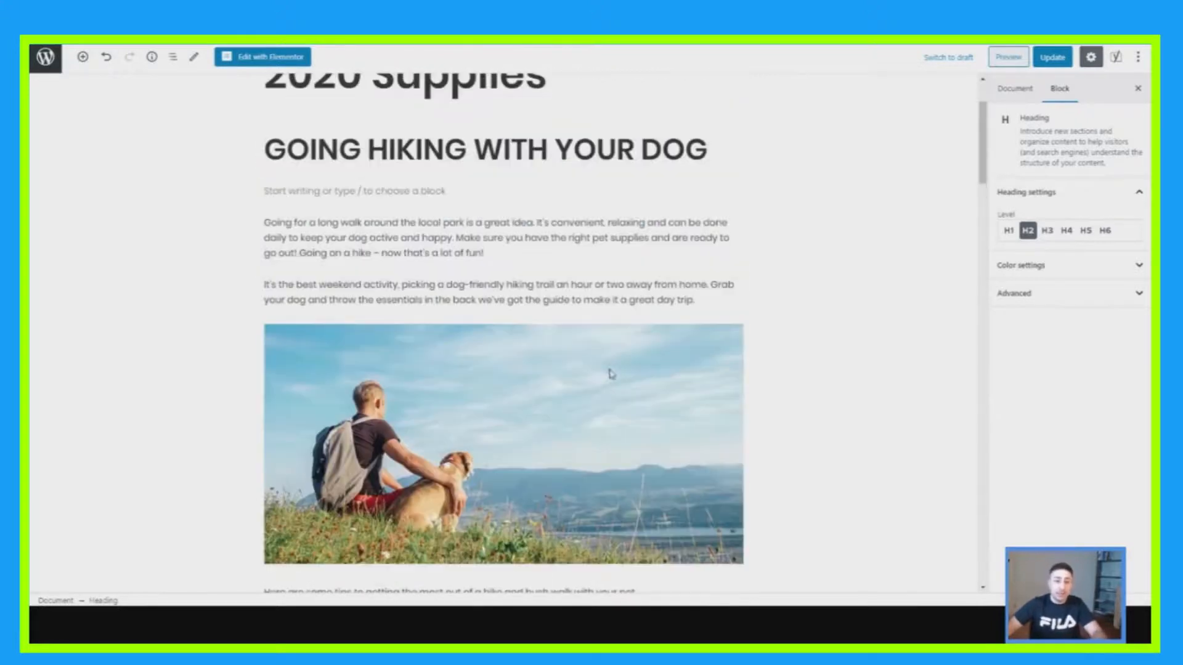
pyautogui.scroll(-3, 535, 279)
pyautogui.scroll(-2, 556, 308)
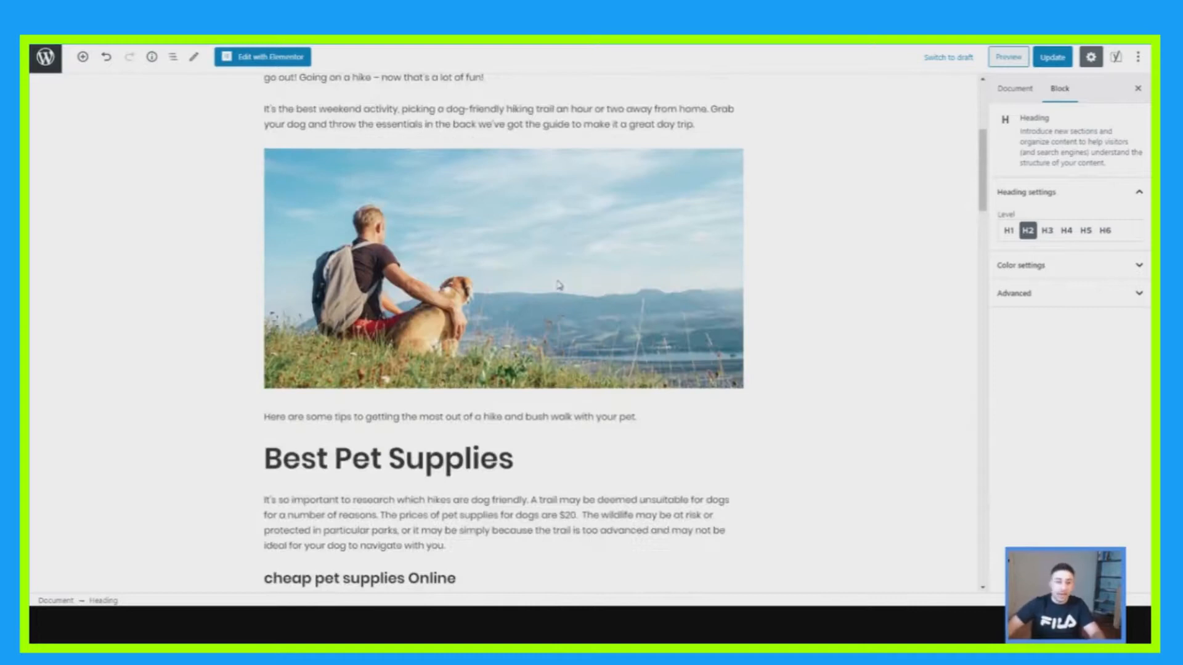
pyautogui.click(559, 285)
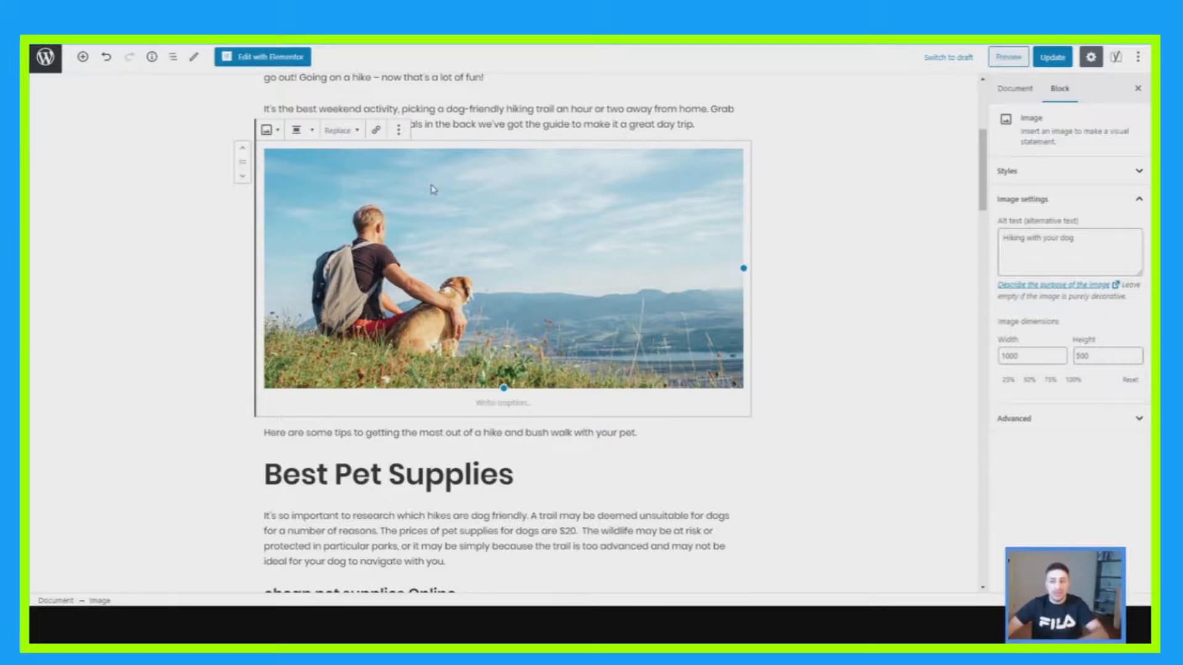
pyautogui.click(796, 196)
pyautogui.scroll(-2, 538, 273)
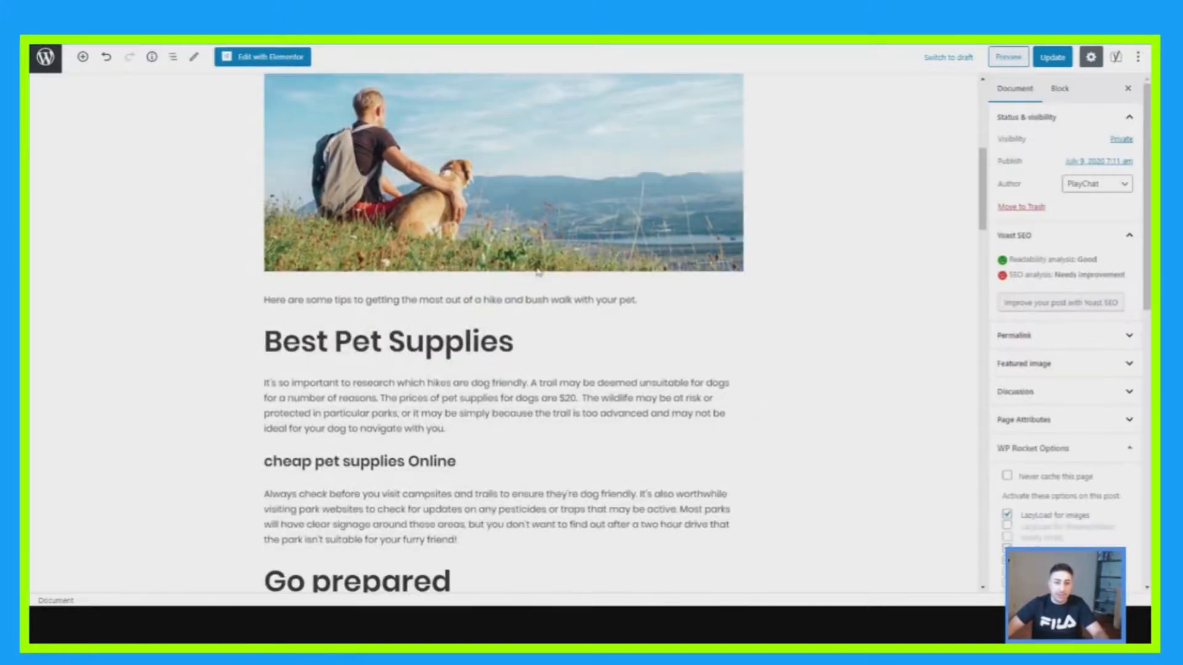
# Delete the photo of the hiker with a dog from the WordPress page.
pyautogui.click(505, 209)
pyautogui.scroll(3, 534, 264)
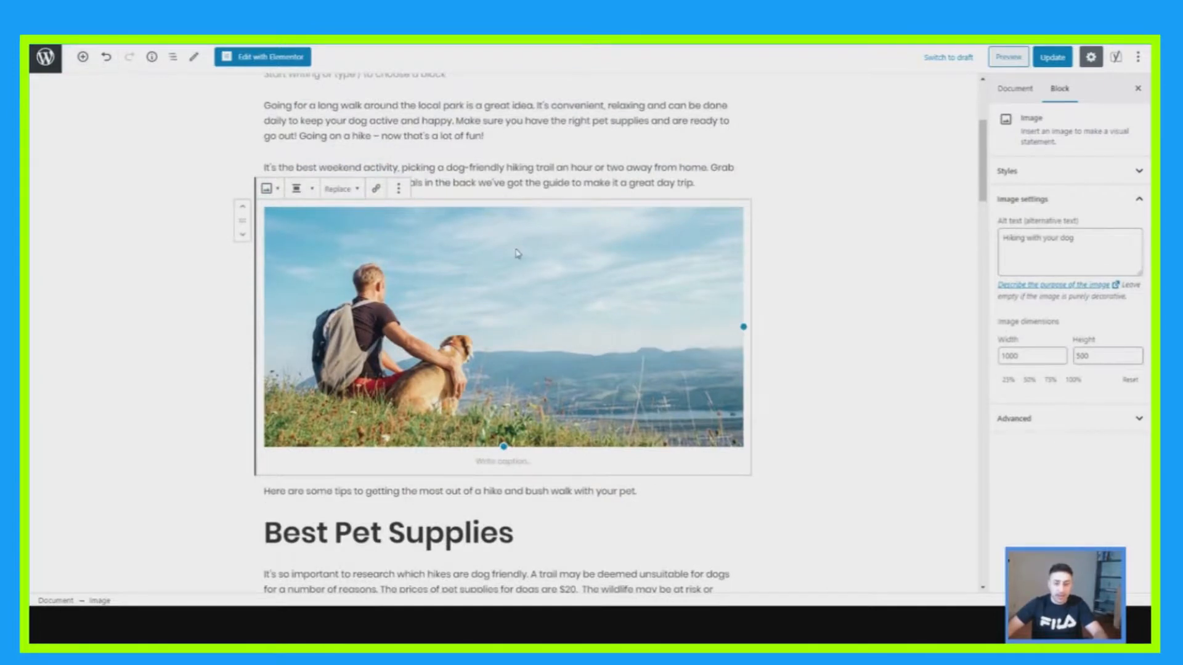
pyautogui.press('Delete')
pyautogui.click(83, 57)
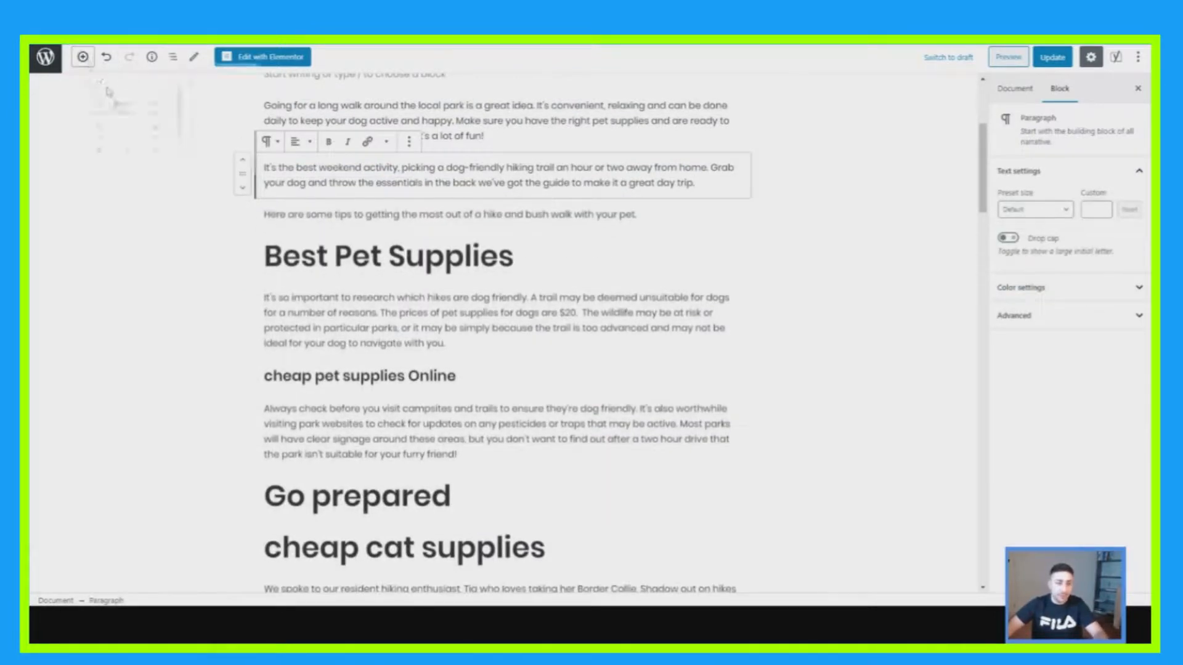
pyautogui.write('imagge')
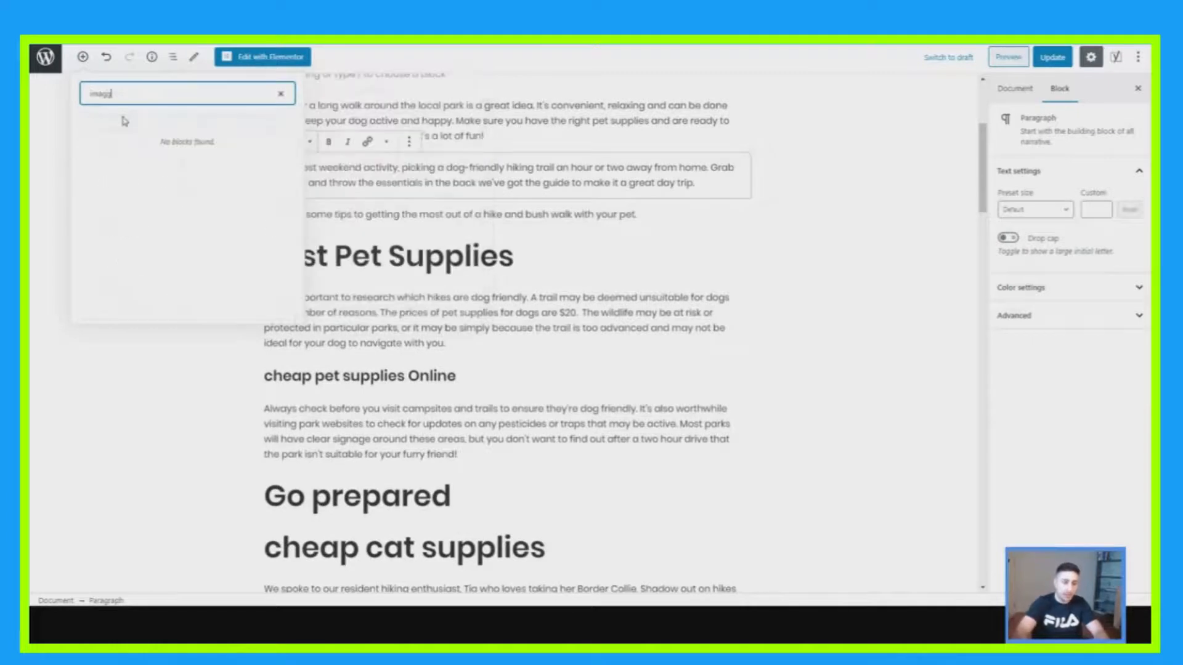
pyautogui.press('BackSpace')
pyautogui.press('BackSpace')
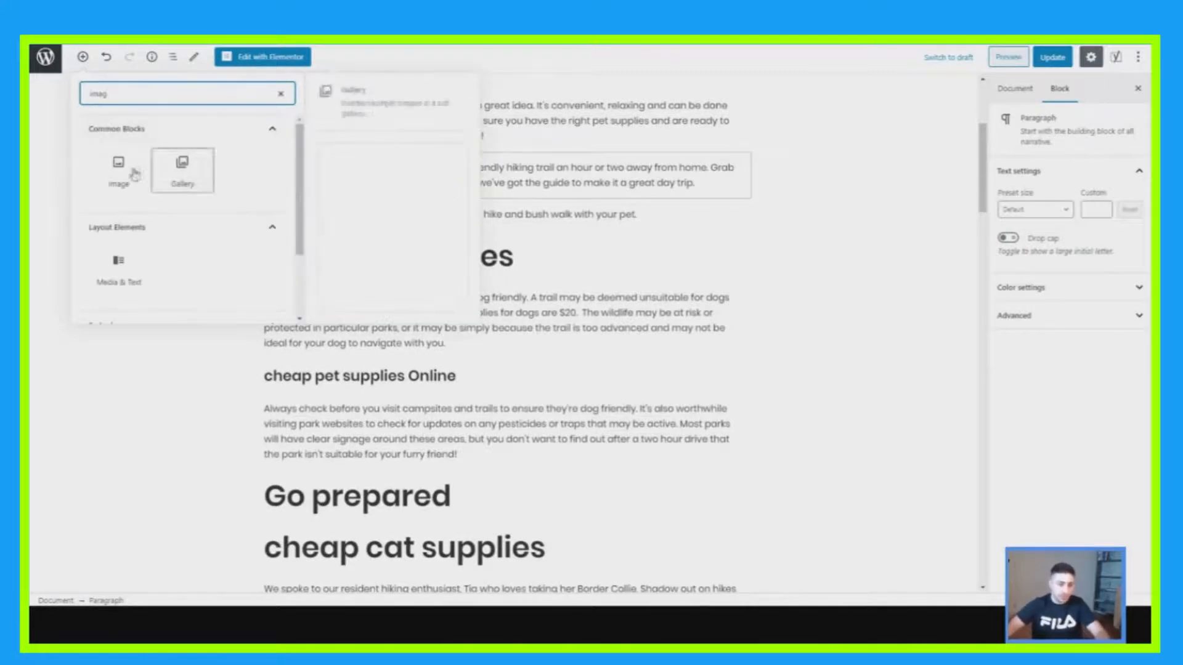
pyautogui.click(528, 203)
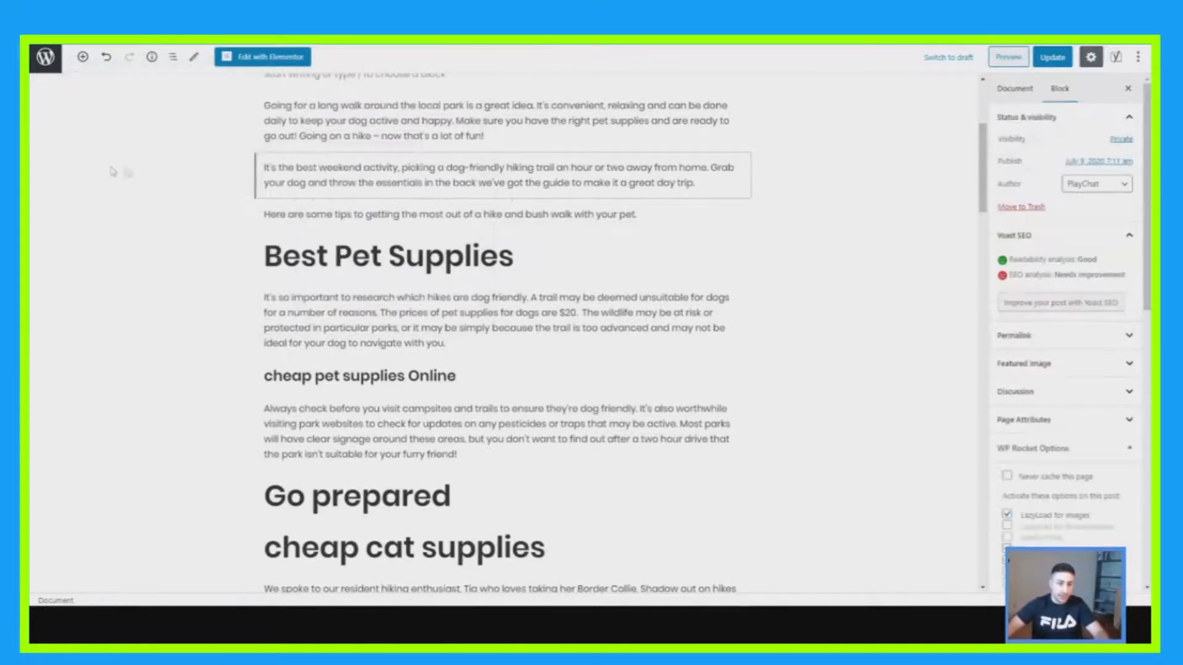
# Insert an Image block between the "Here are some tips" paragraph and the "Best Pet Supplies" heading.
pyautogui.scroll(2, 430, 200)
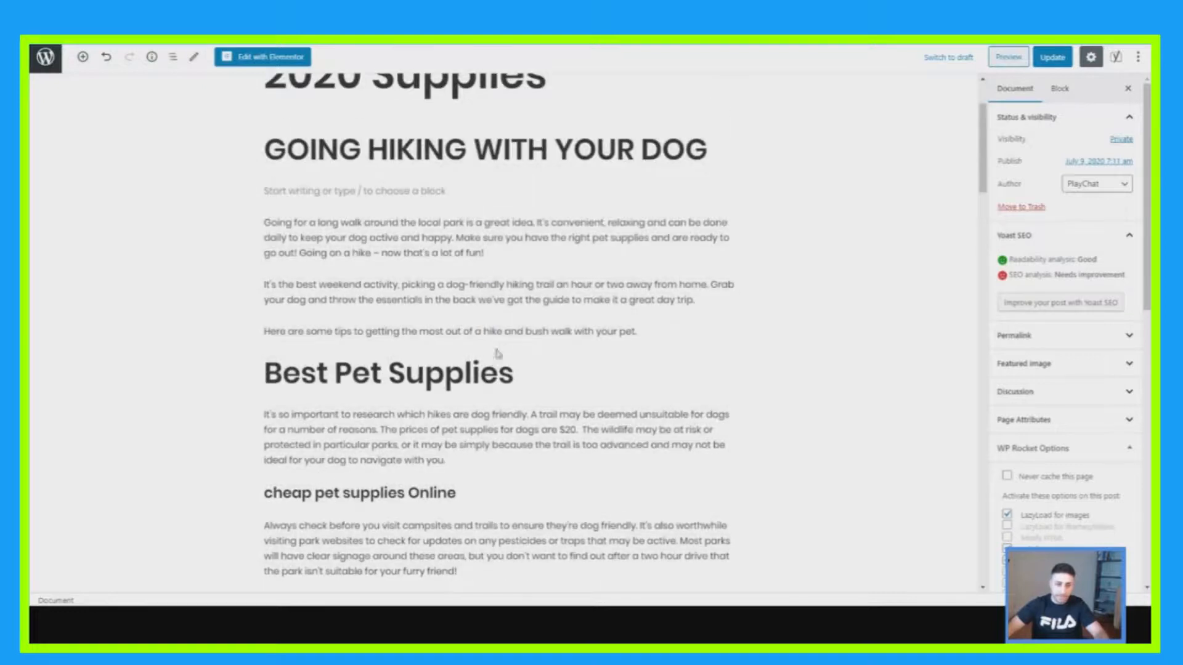
pyautogui.click(490, 346)
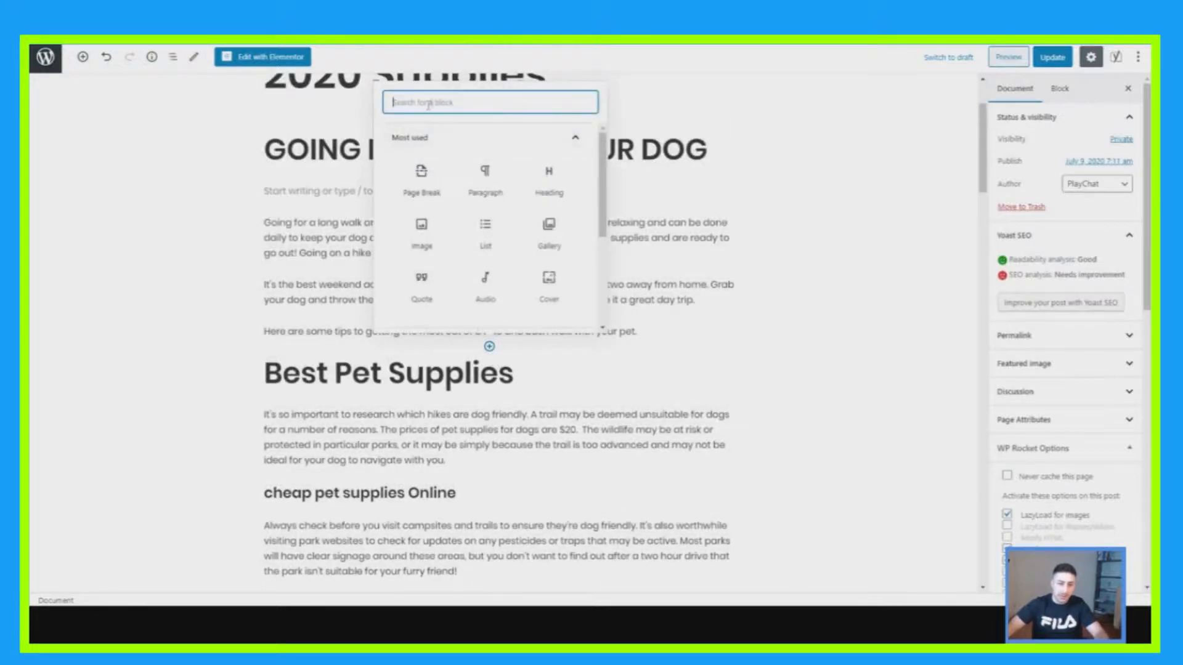
pyautogui.write('imag')
pyautogui.press('BackSpace')
pyautogui.press('BackSpace')
pyautogui.press('BackSpace')
pyautogui.press('BackSpace')
pyautogui.press('BackSpace')
pyautogui.write('image')
pyautogui.click(420, 176)
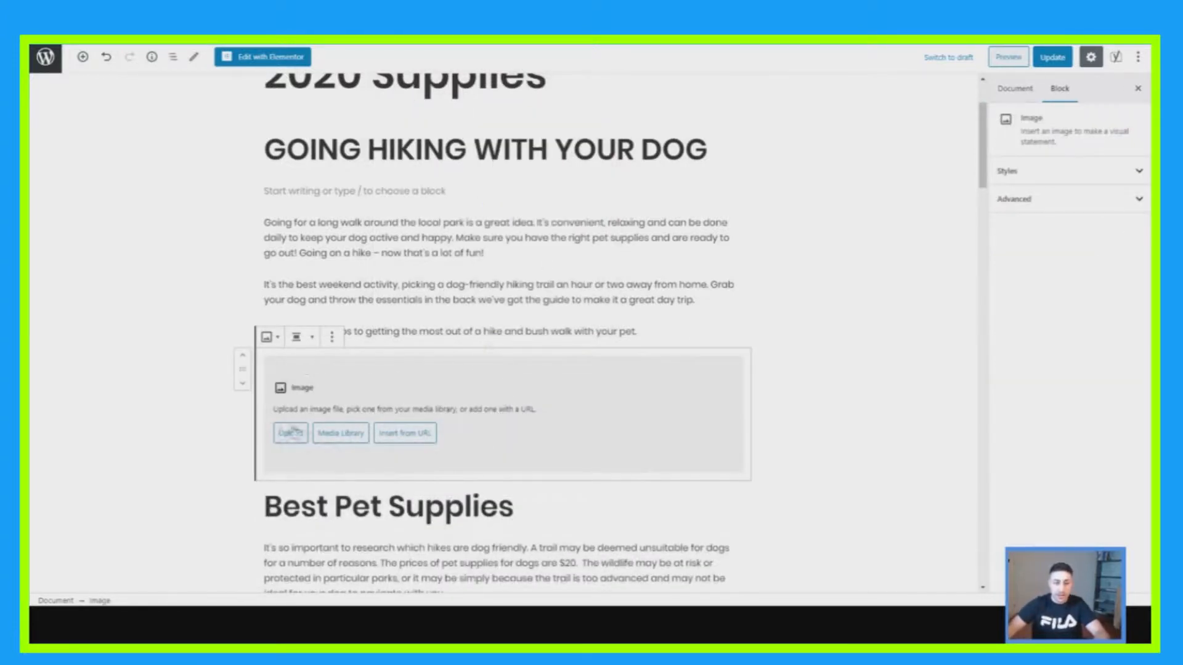
# Fill the new Image block with the playchat logo, newlogo.png, from the media library.
pyautogui.click(351, 439)
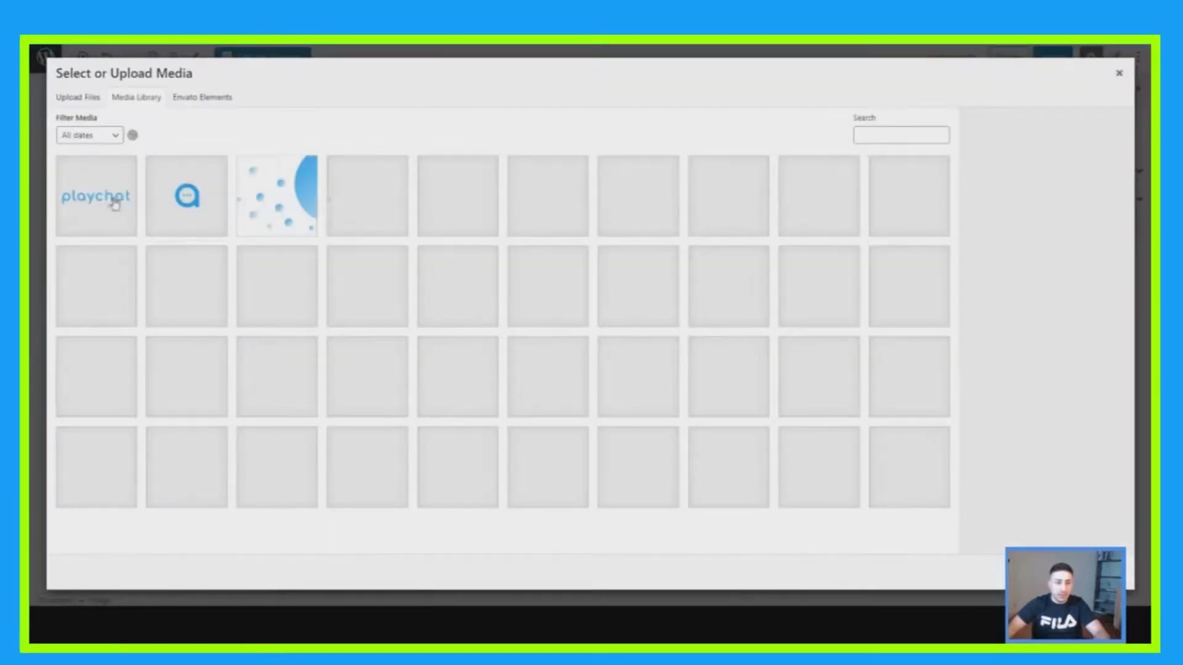
pyautogui.click(111, 204)
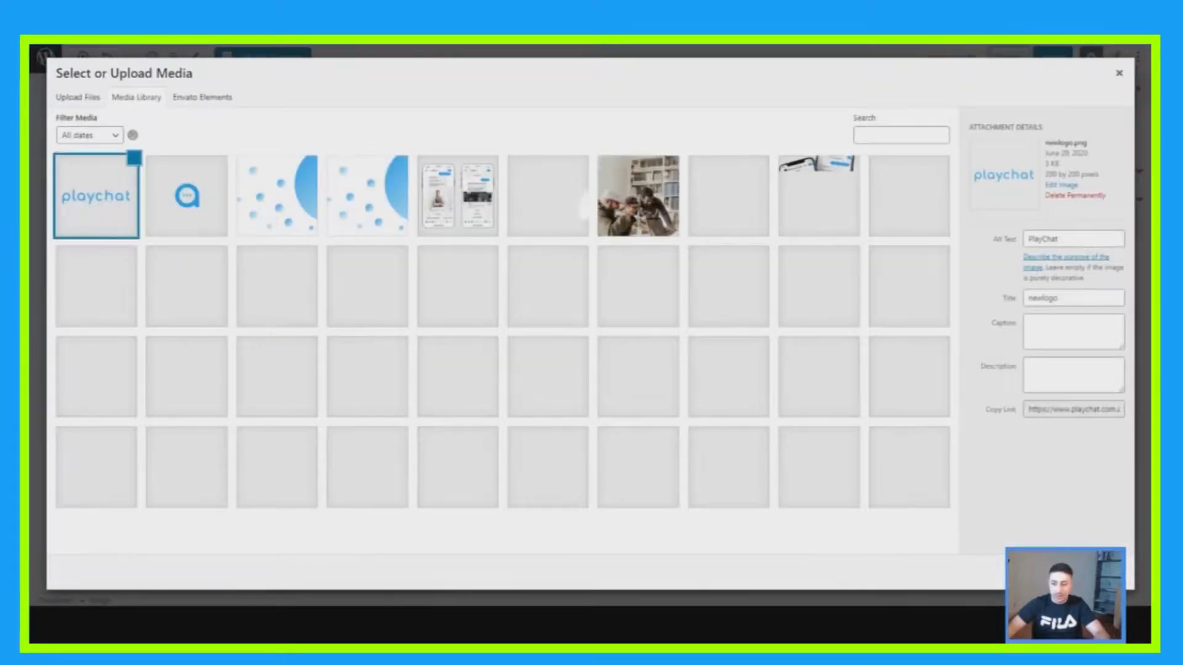
pyautogui.click(1100, 571)
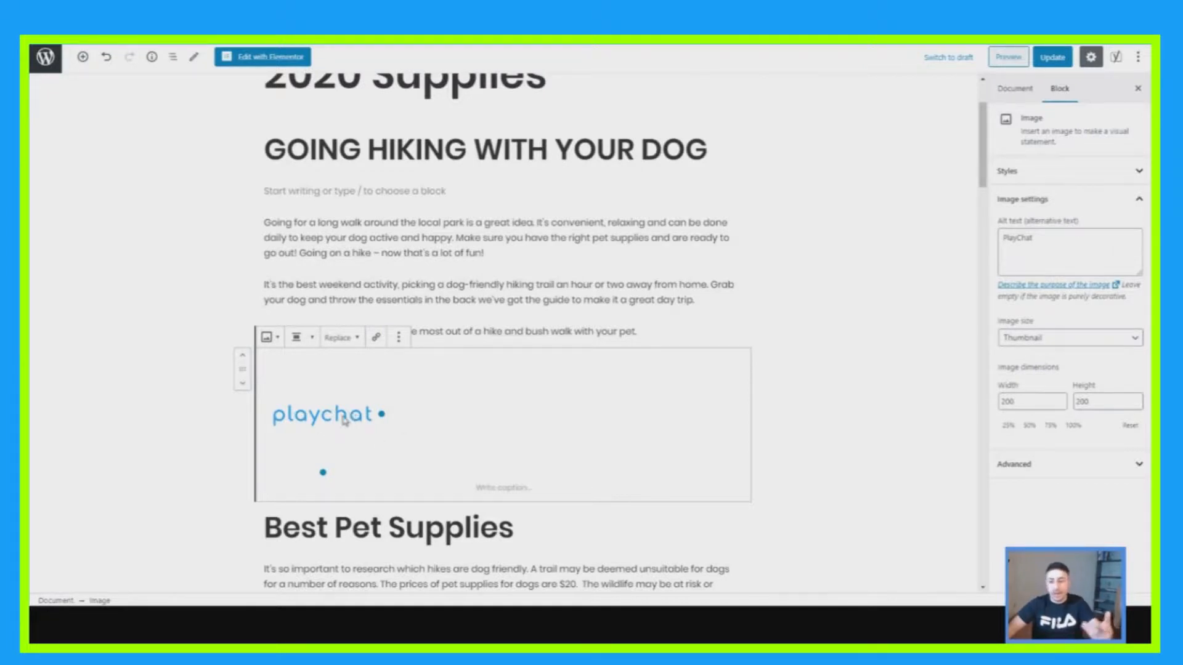
# Set the playchat logo's alt text to "Pet Supplies".
pyautogui.moveTo(1033, 239); pyautogui.dragTo(1011, 263)
pyautogui.scroll(-5, 1021, 297)
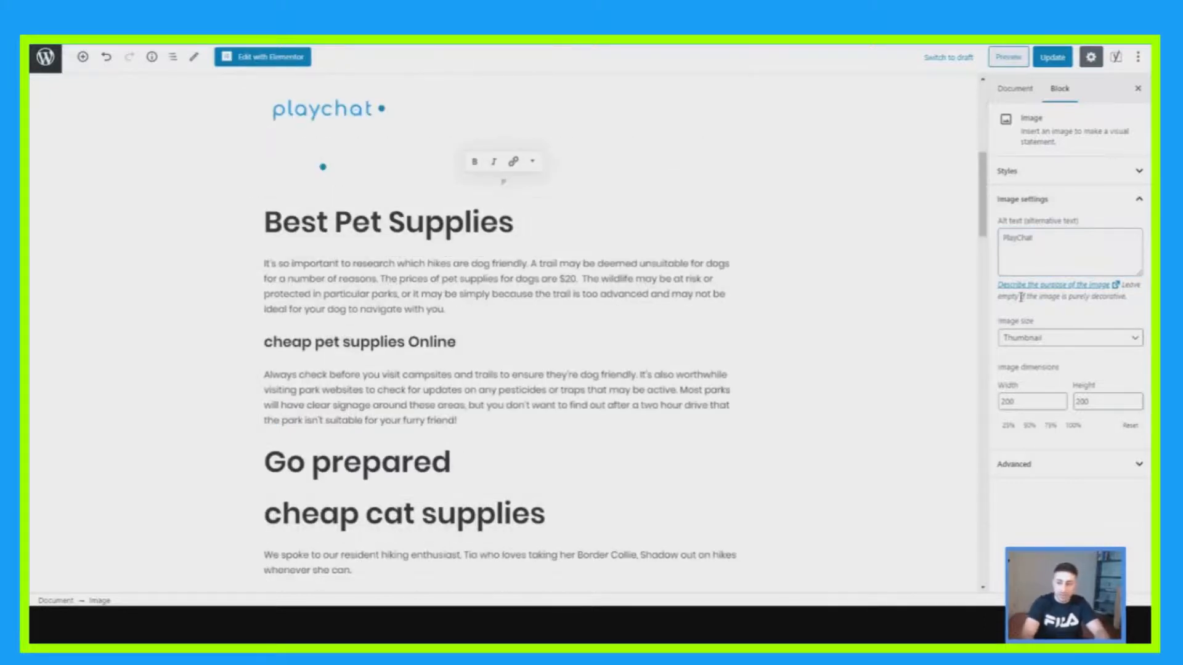
pyautogui.moveTo(1043, 238); pyautogui.dragTo(993, 244)
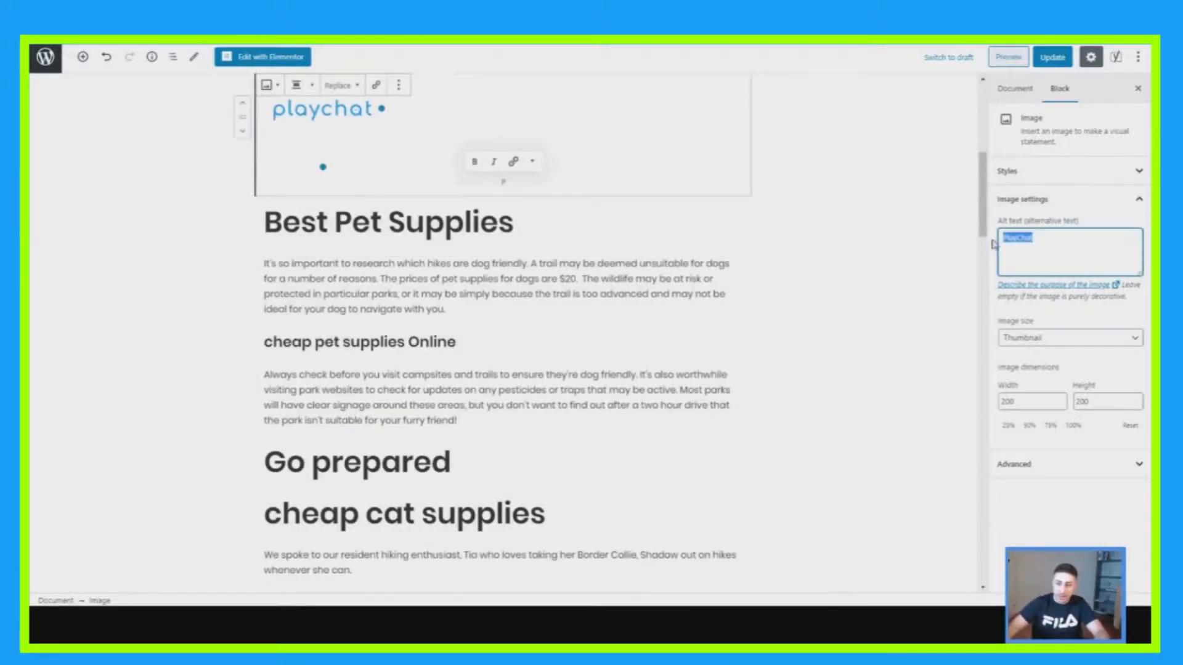
pyautogui.write('B')
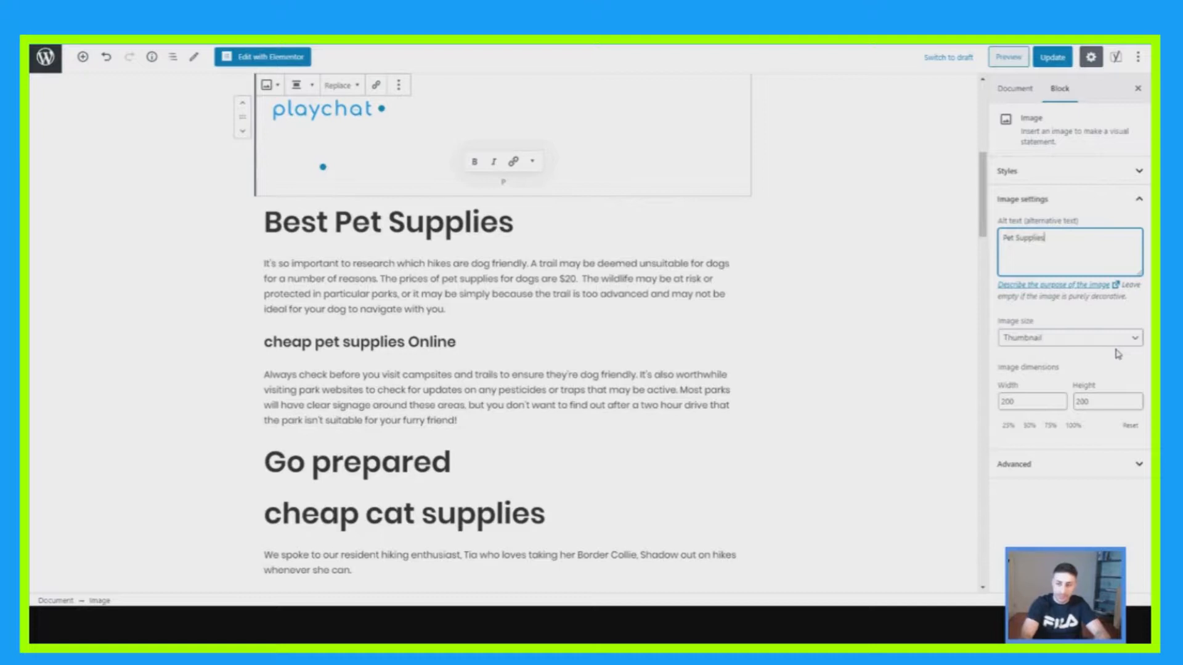
pyautogui.click(787, 384)
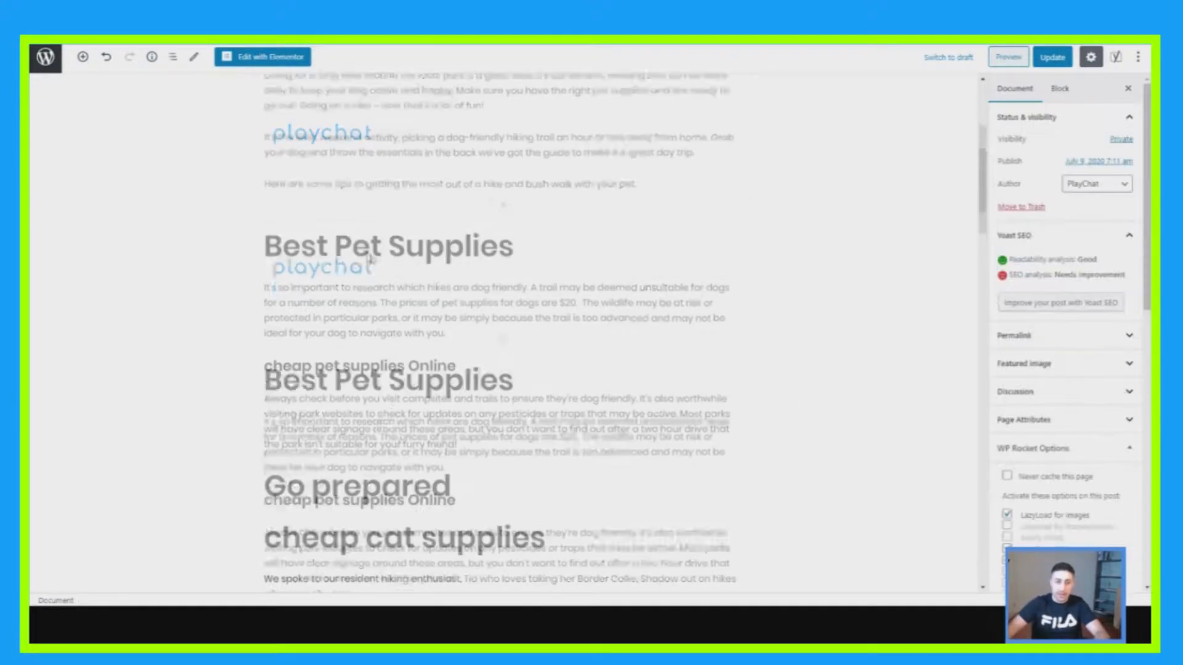
# Duplicate the playchat logo block and move the copy below the paragraph under "Best Pet Supplies".
pyautogui.scroll(3, 377, 304)
pyautogui.click(377, 302)
pyautogui.click(399, 209)
pyautogui.click(426, 262)
pyautogui.scroll(-2, 320, 431)
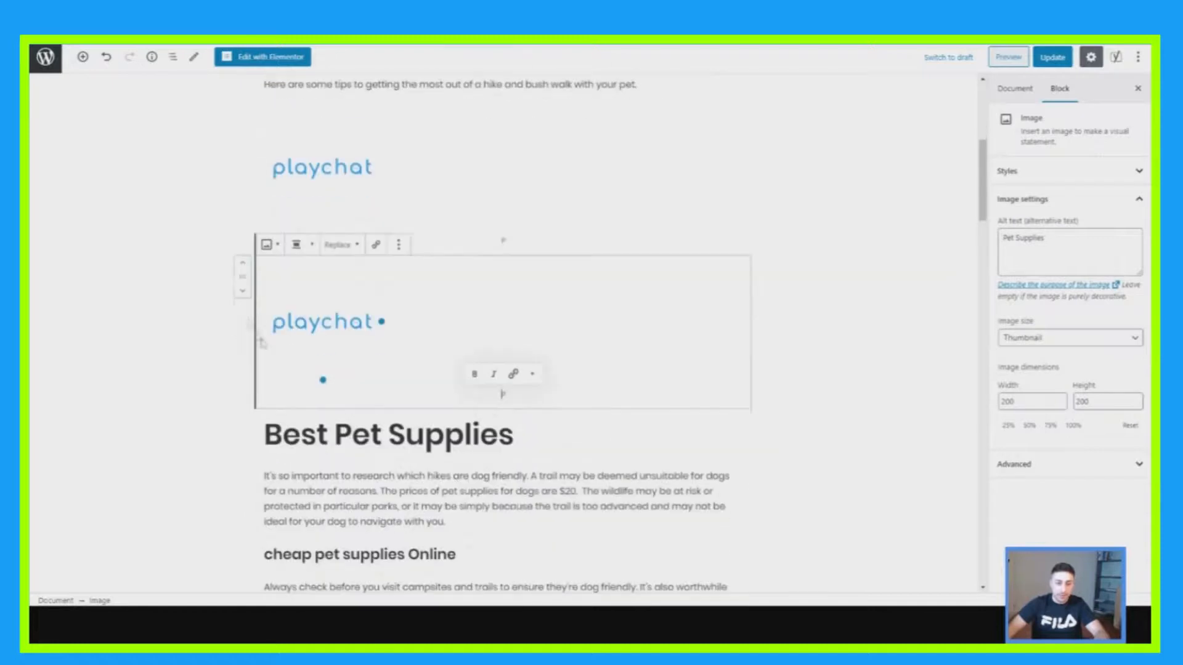
pyautogui.moveTo(258, 364); pyautogui.dragTo(242, 499)
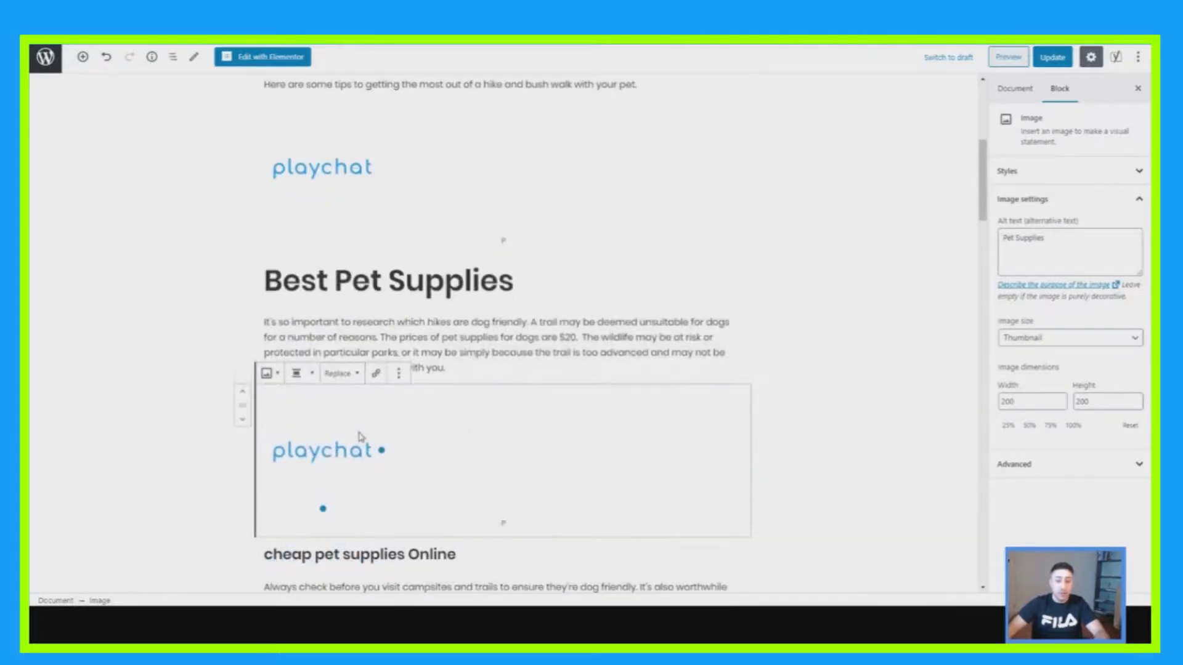
# Clear the alt text of the duplicated playchat logo.
pyautogui.click(1052, 241)
pyautogui.hotkey('ctrl', 'a')
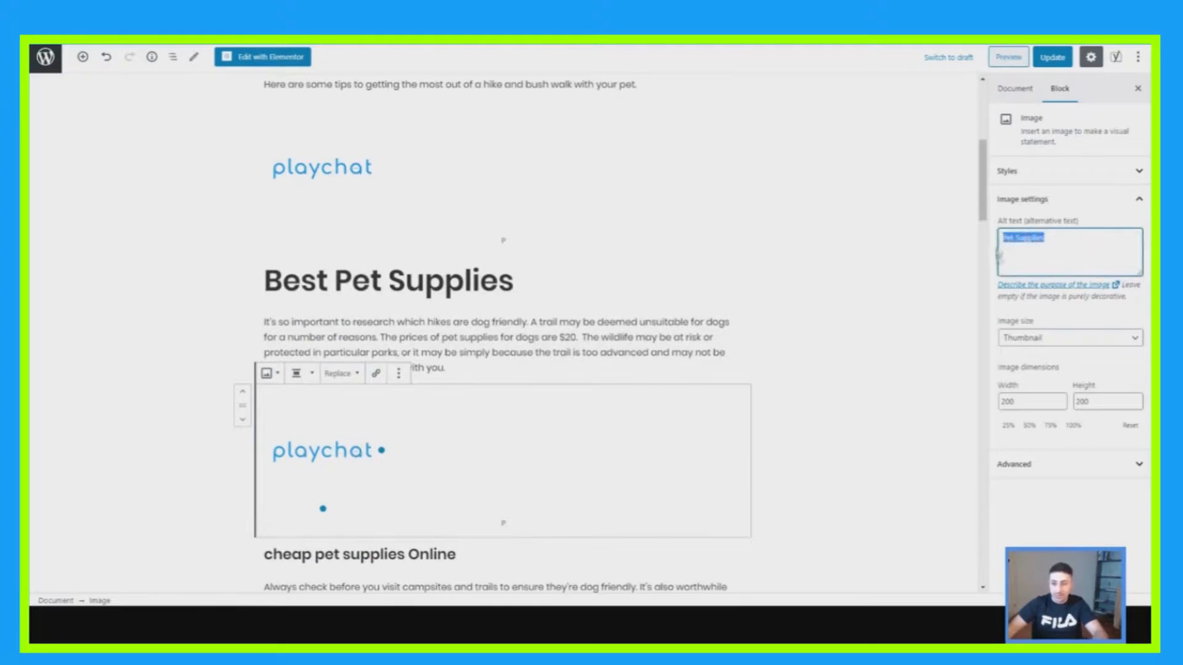
pyautogui.click(1050, 243)
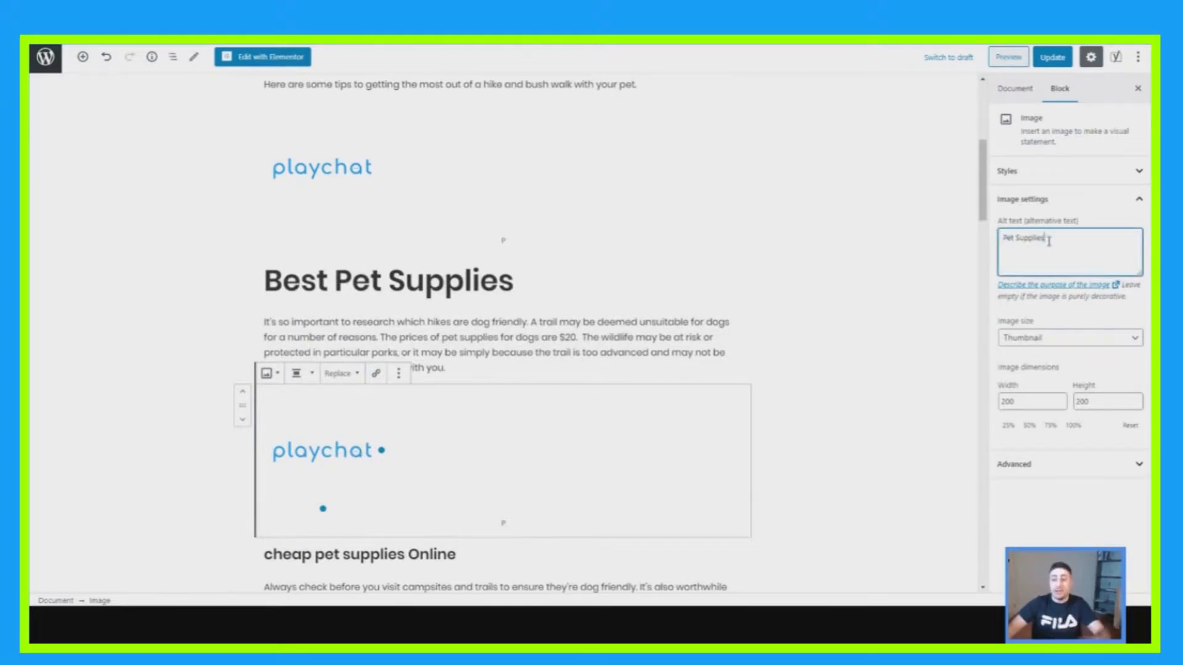
pyautogui.hotkey('ctrl', 'a')
pyautogui.press('BackSpace')
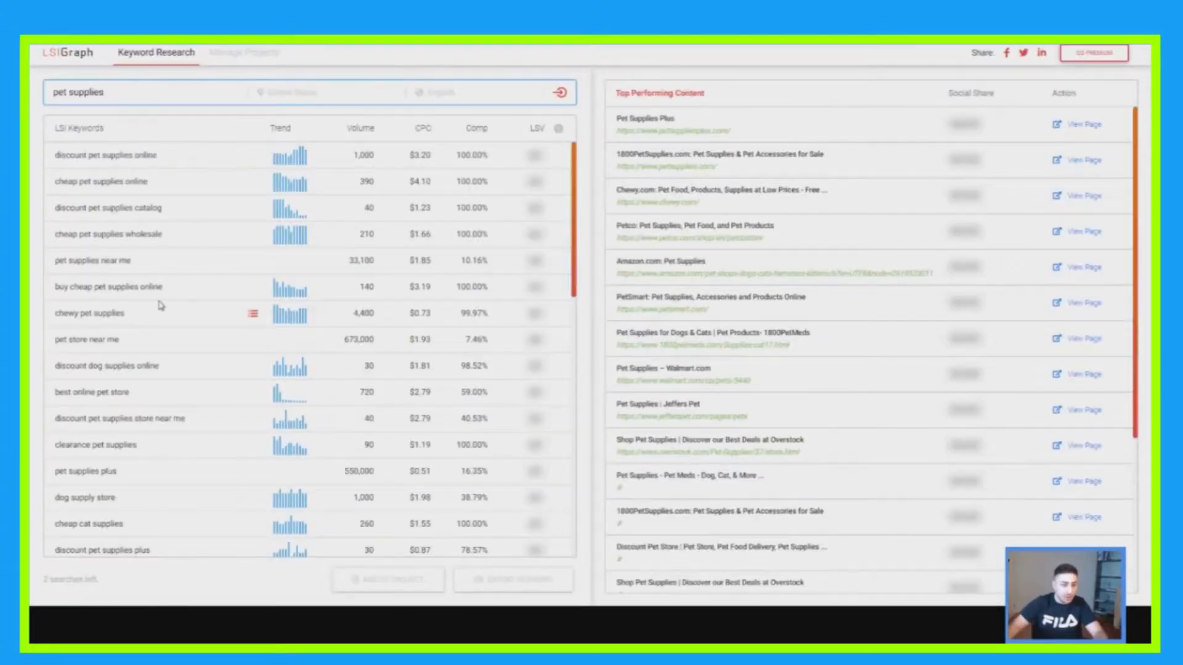
# Find the related keyword "wholesale pet food" in the LSIGraph keyword list and copy it.
pyautogui.scroll(-3, 160, 305)
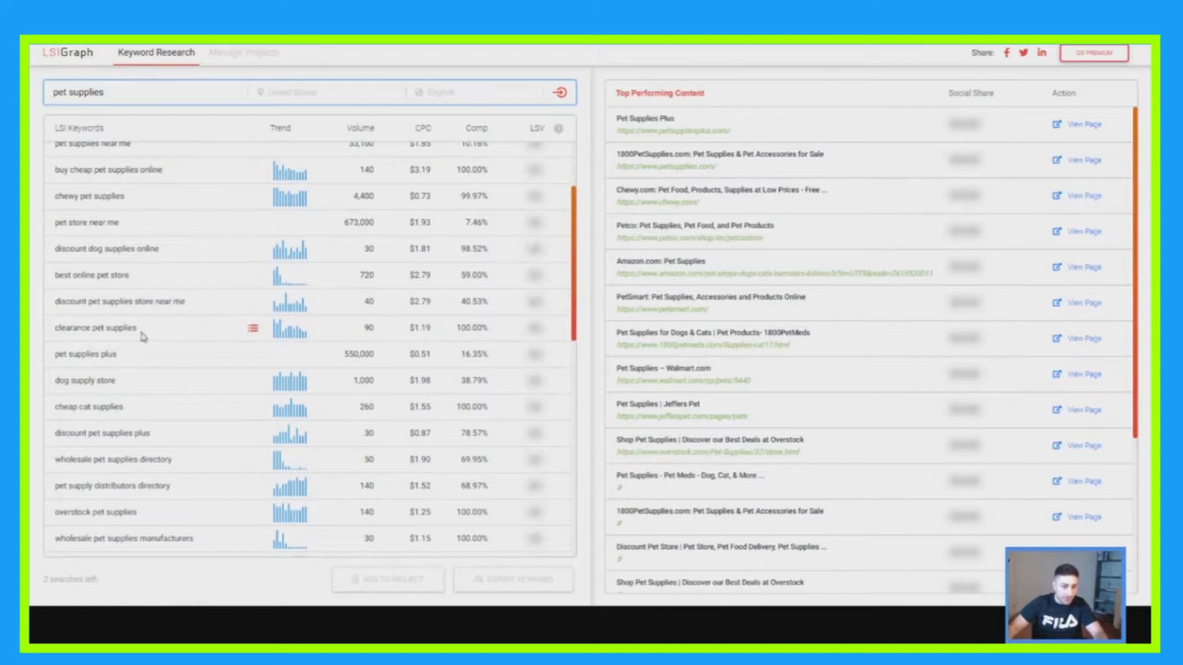
pyautogui.scroll(-2, 155, 374)
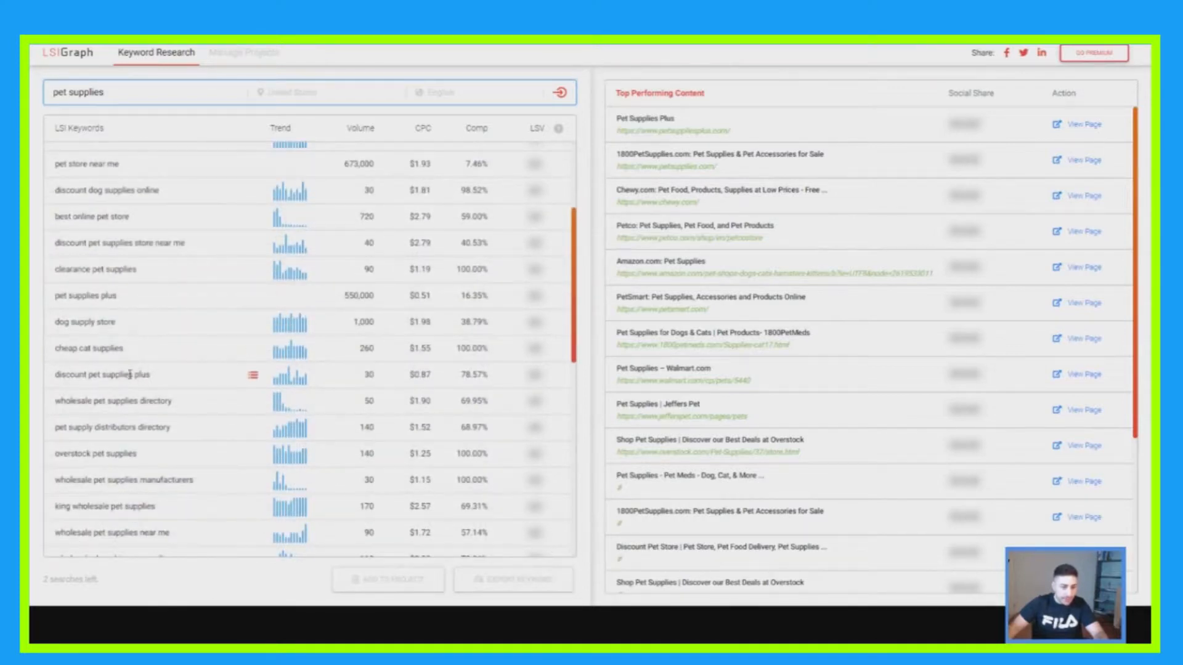
pyautogui.scroll(-4, 148, 412)
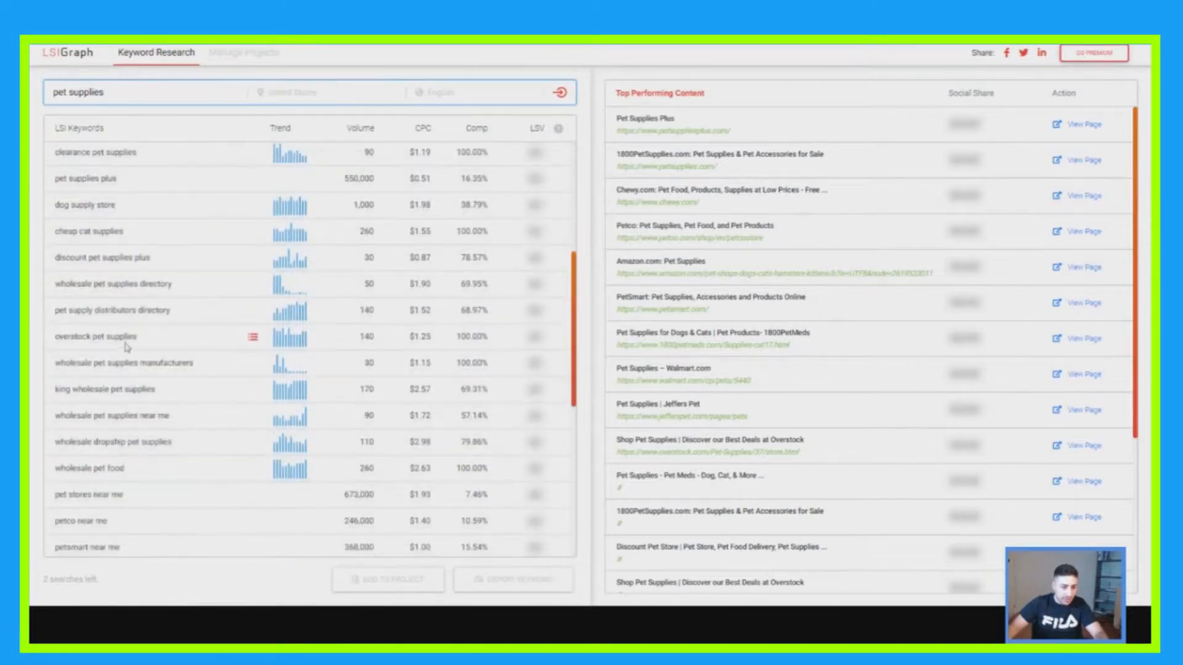
pyautogui.moveTo(140, 341); pyautogui.dragTo(54, 342)
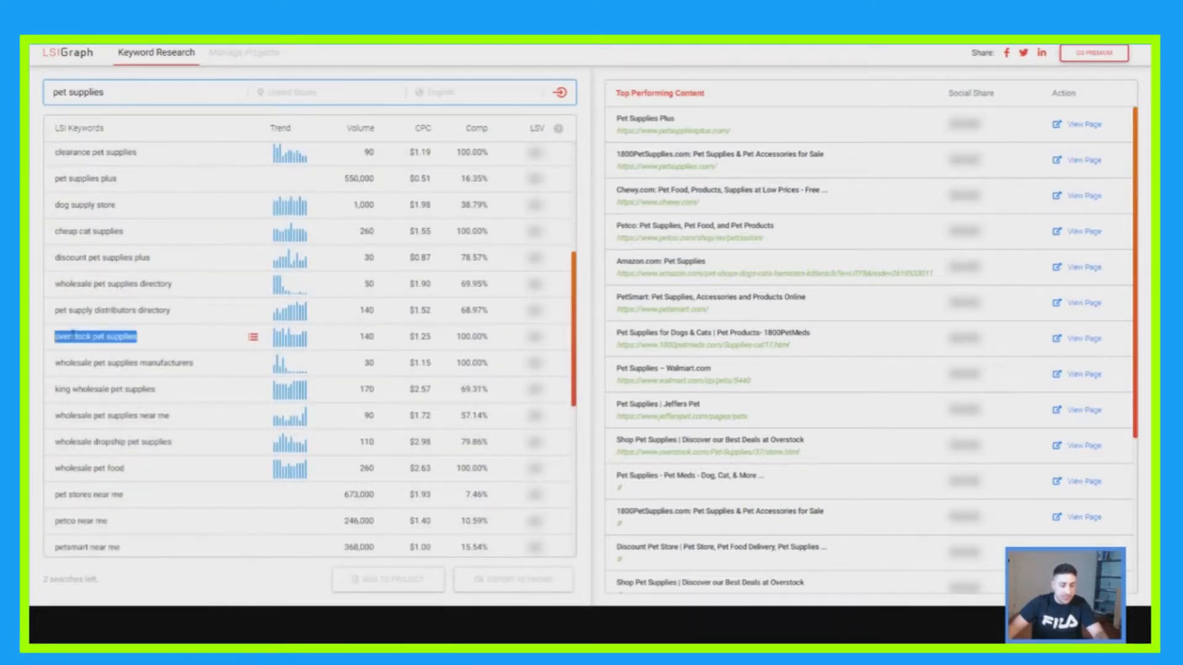
pyautogui.moveTo(127, 469); pyautogui.dragTo(51, 469)
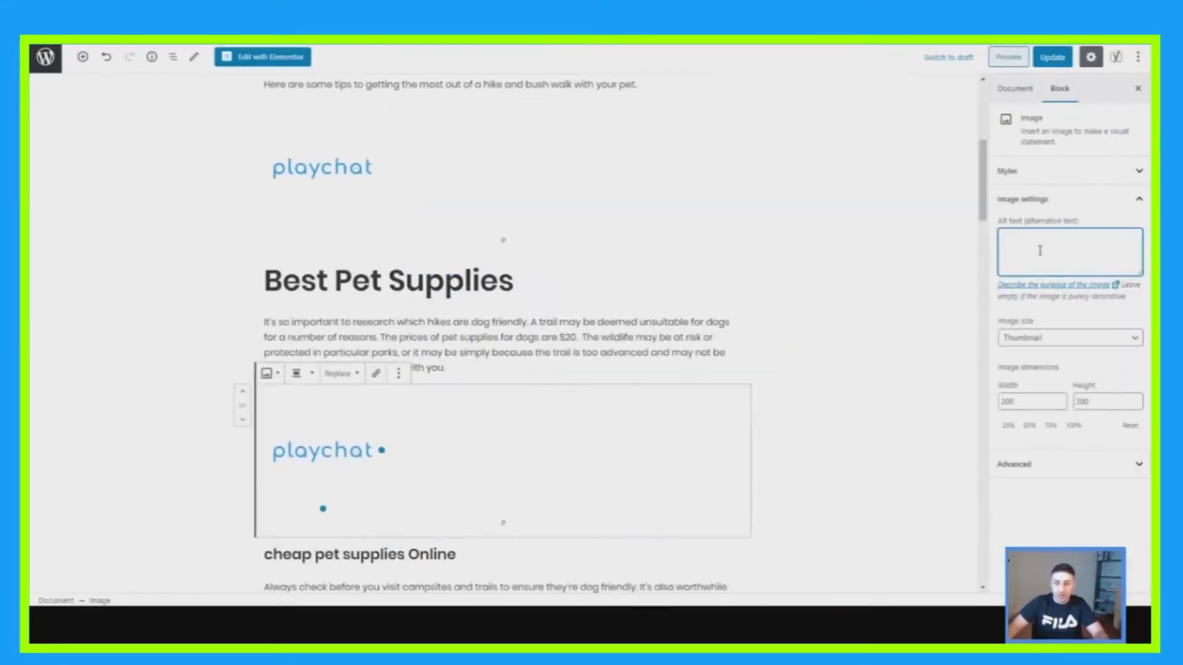
# Set the duplicated logo's alt text to "wholesale pet food" in WordPress and compare the alt texts of both logos.
pyautogui.write('wholesale pet food')
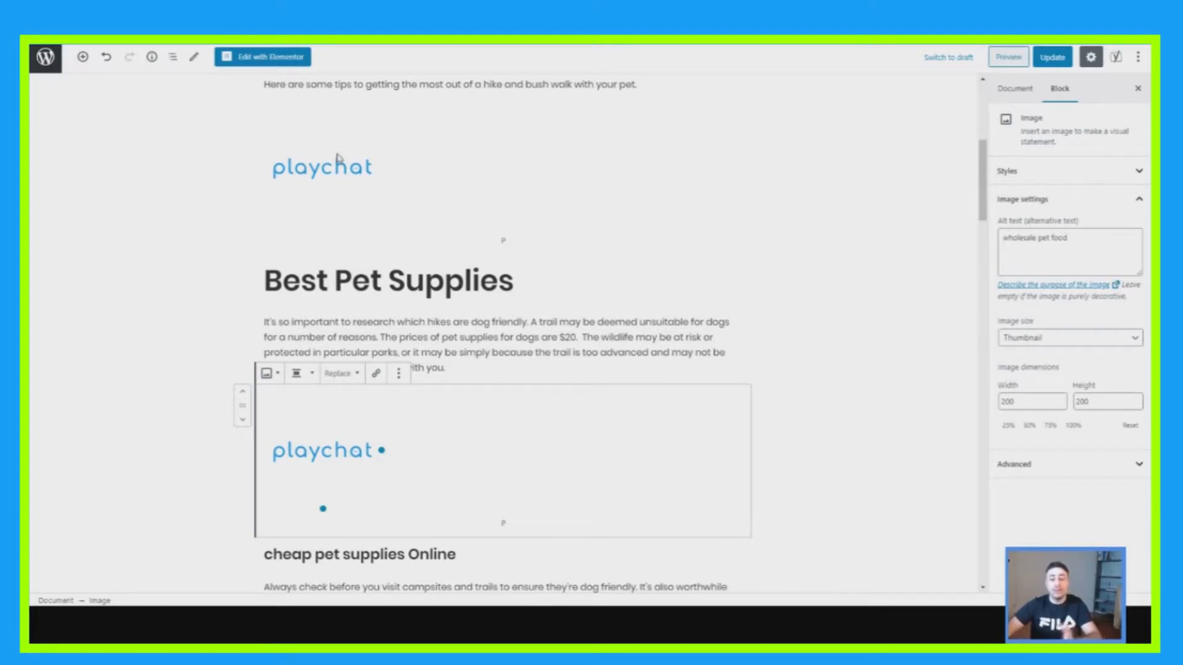
pyautogui.click(330, 172)
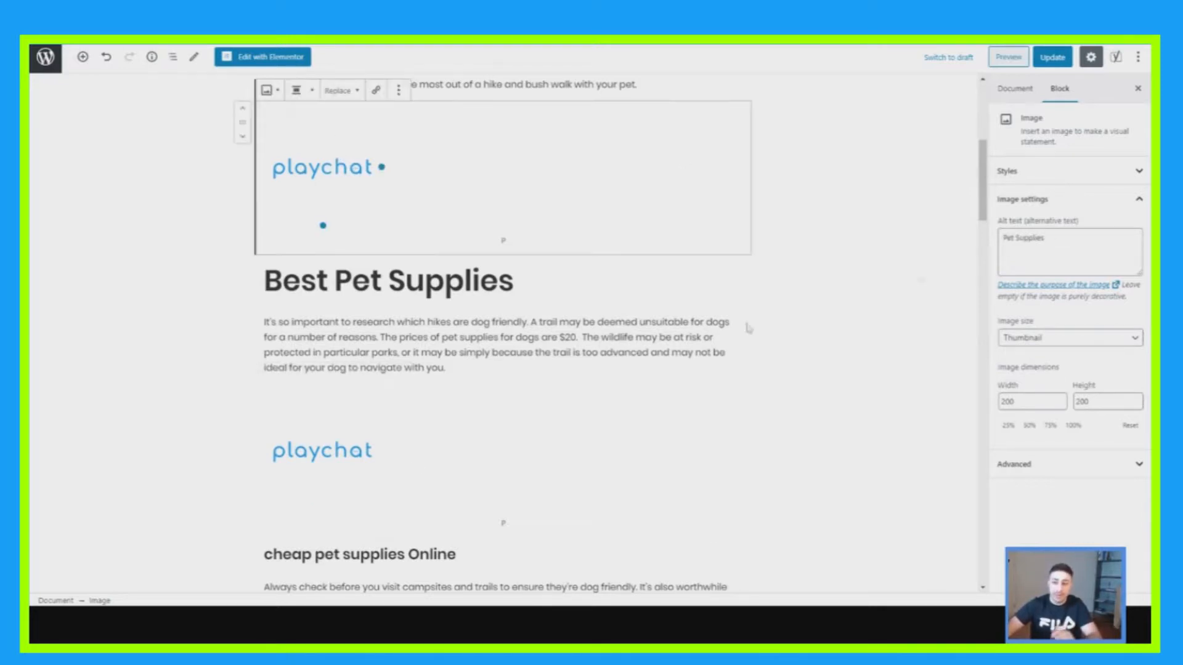
pyautogui.click(318, 438)
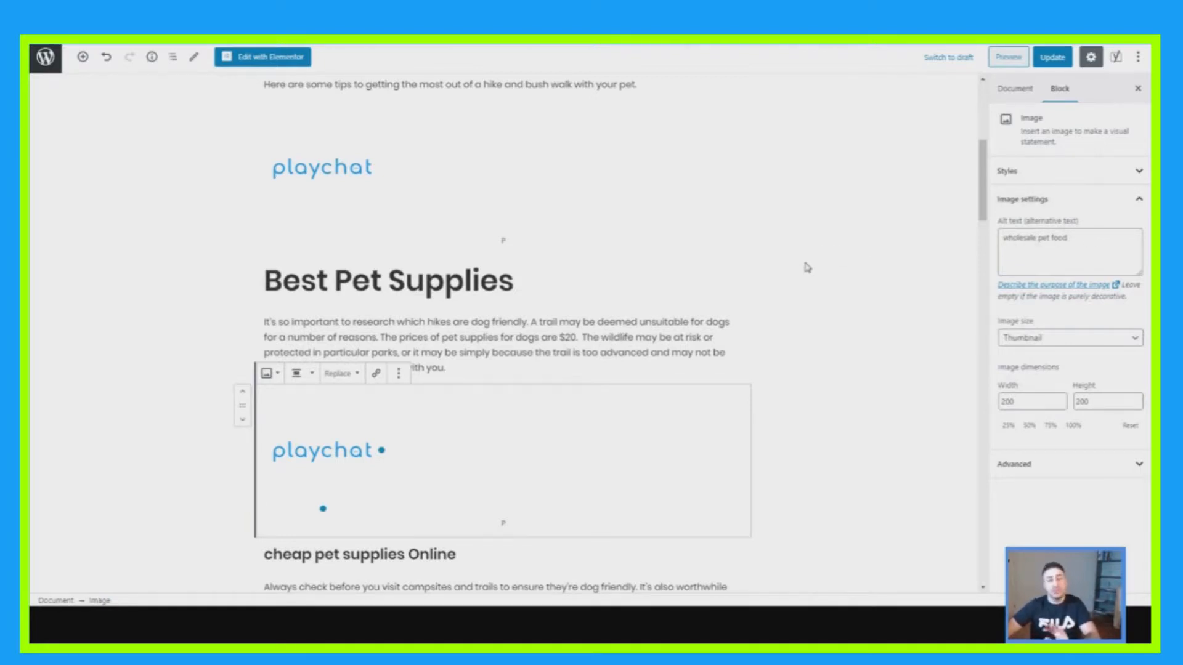
pyautogui.click(720, 232)
# Look over the whole WordPress page, reviewing its headings, text and images.
pyautogui.scroll(6, 721, 233)
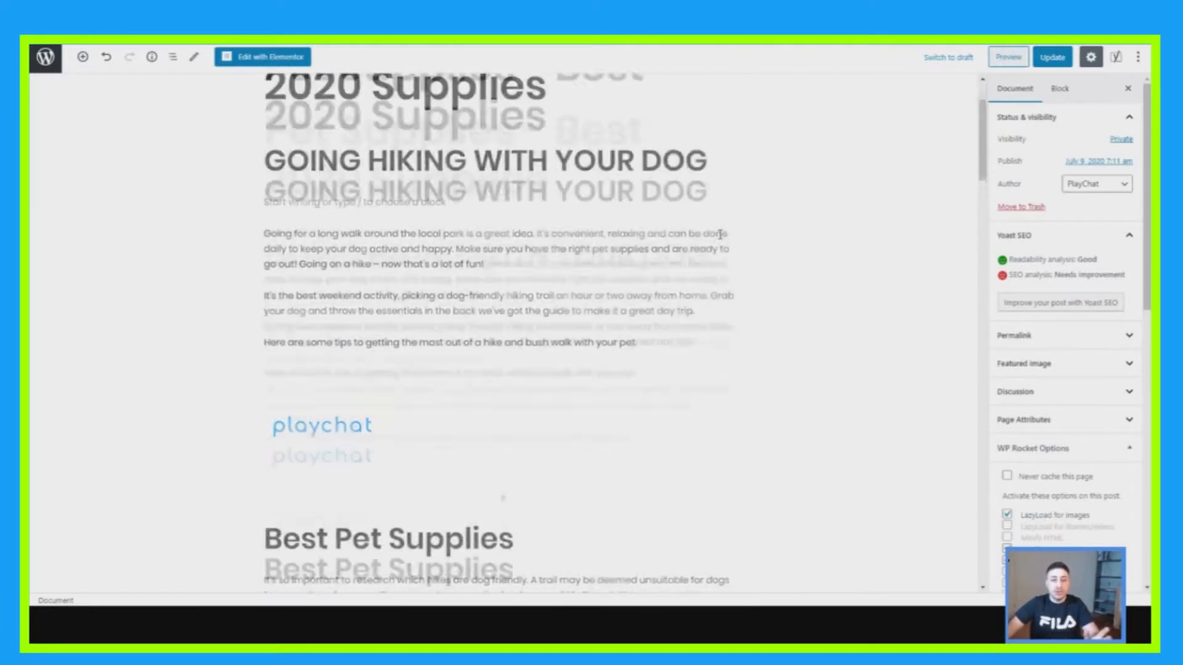
pyautogui.scroll(-15, 442, 165)
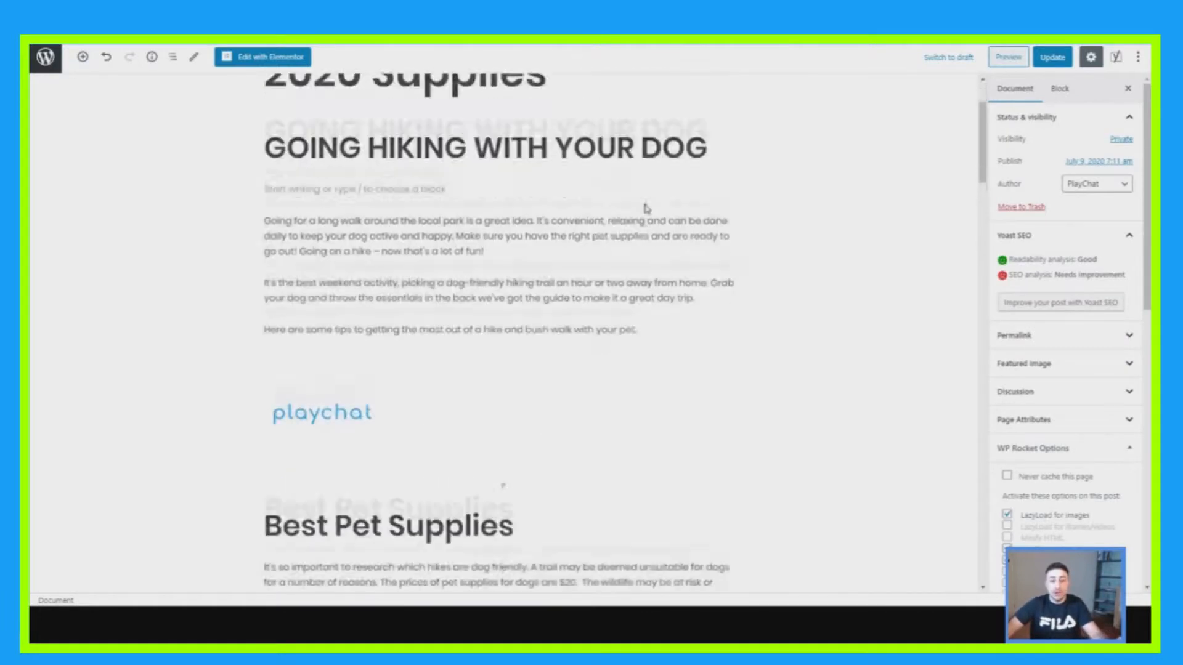
pyautogui.scroll(-15, 568, 188)
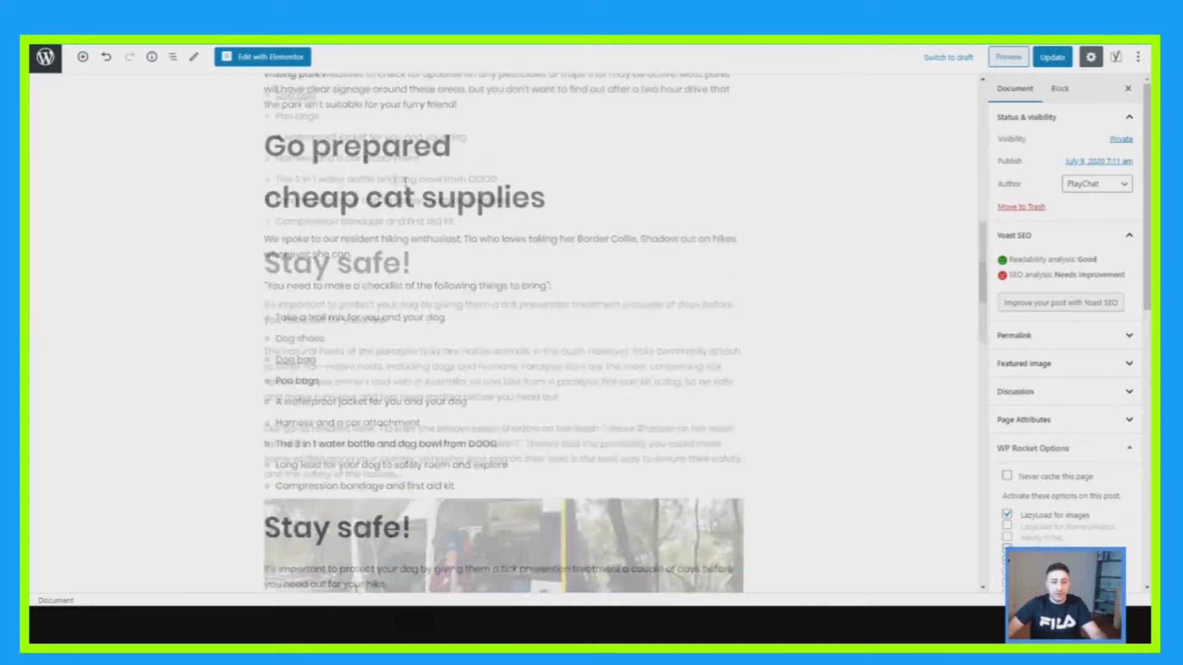
pyautogui.scroll(-10, 724, 231)
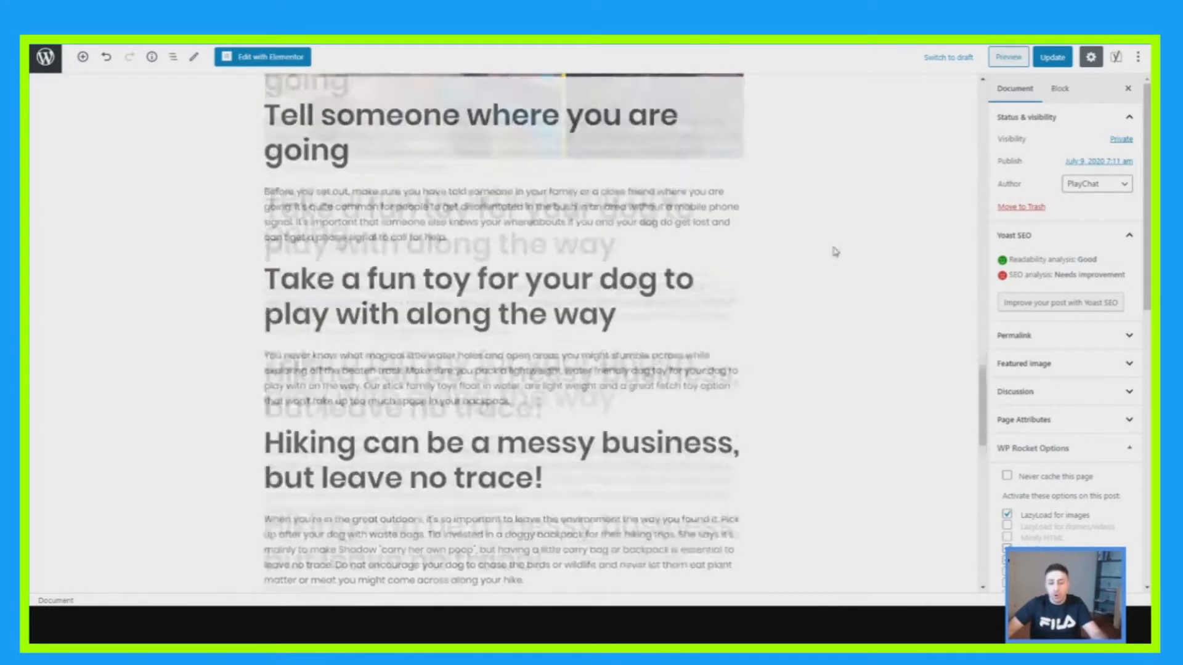
pyautogui.scroll(15, 515, 252)
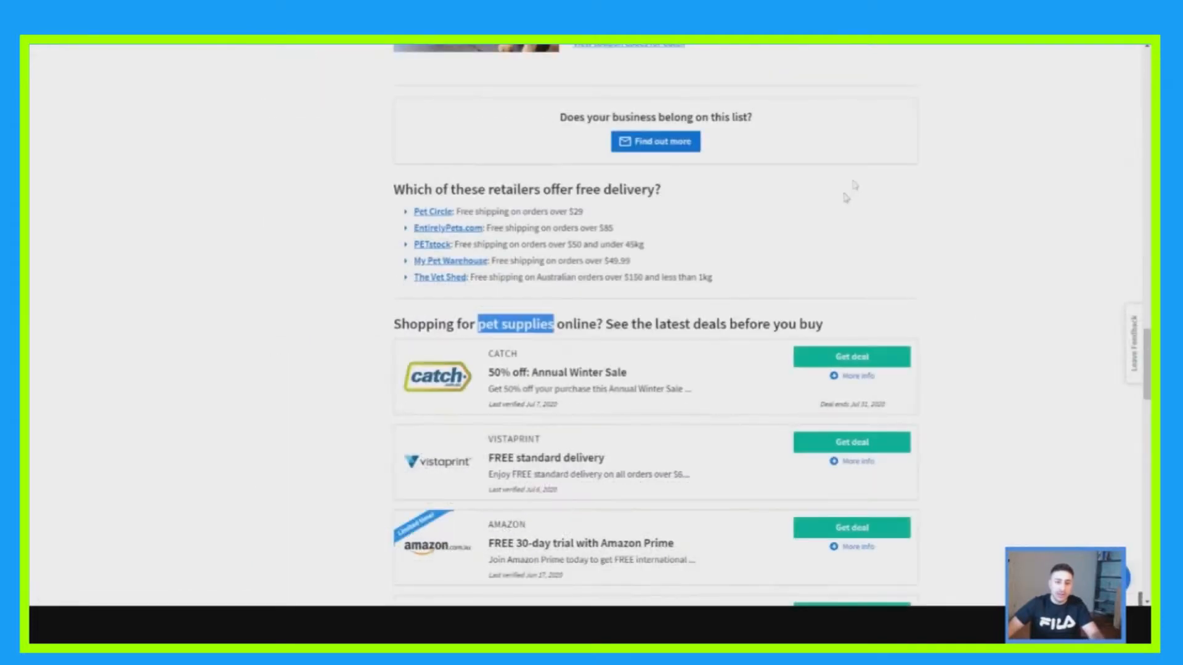
# Switch to the competitor's pet supplies article and examine its list of online stores and opening section.
pyautogui.scroll(15, 862, 249)
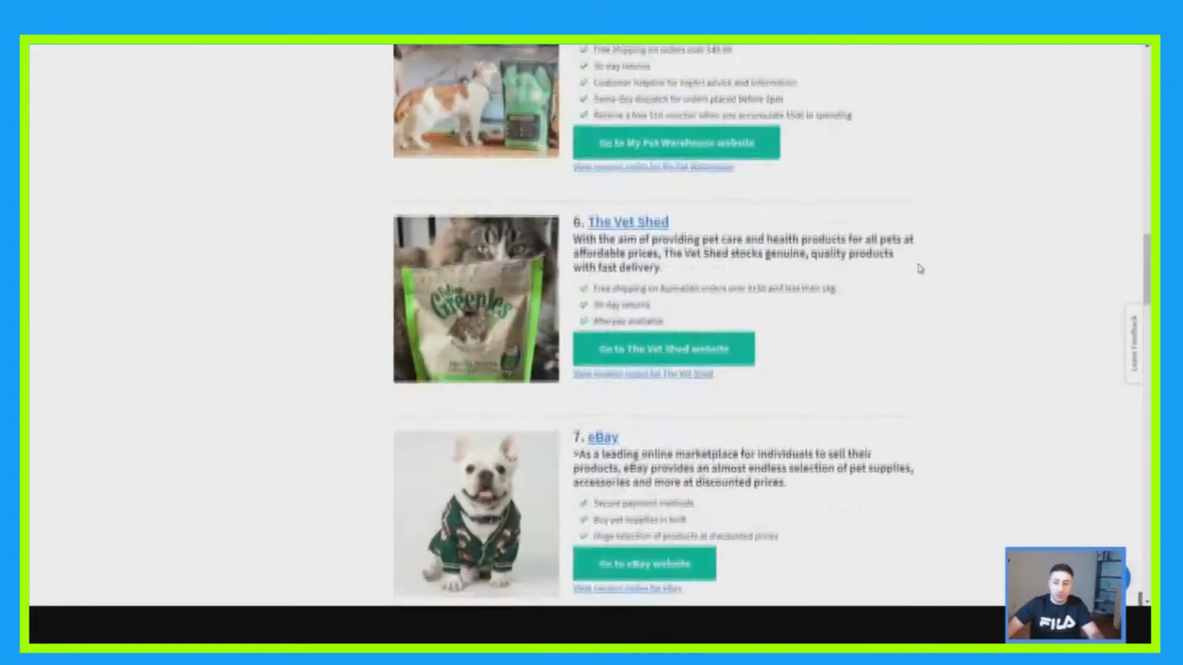
pyautogui.scroll(15, 920, 269)
pyautogui.scroll(-3, 917, 271)
pyautogui.scroll(2, 918, 284)
pyautogui.scroll(-5, 993, 251)
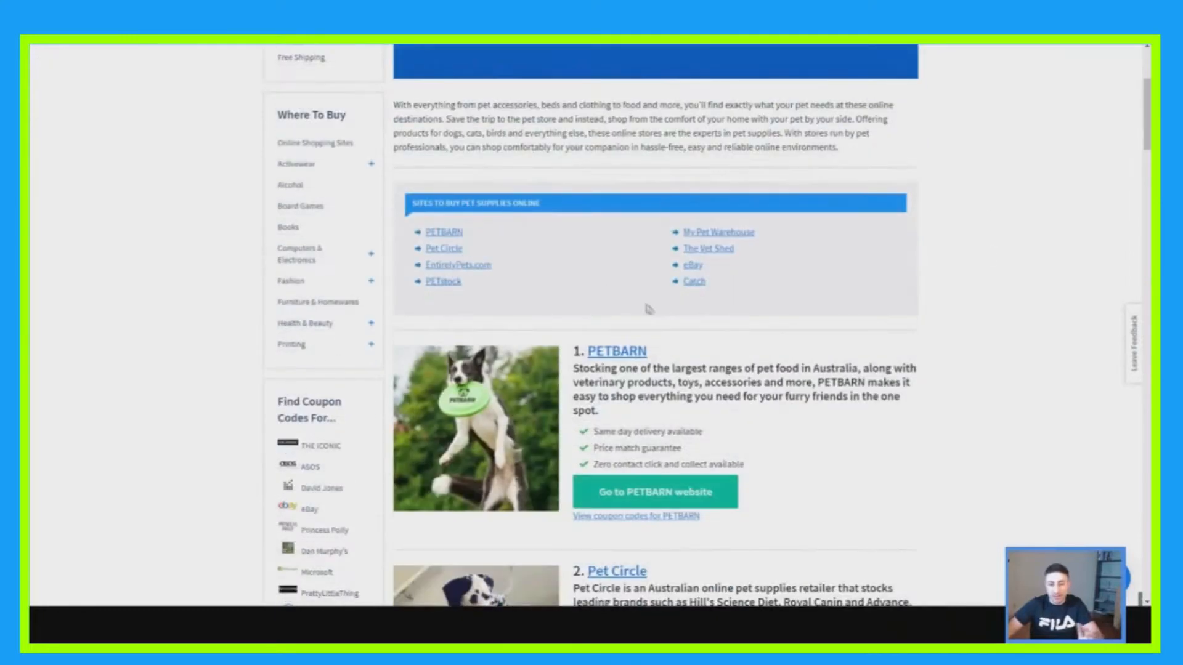
# Return to the WordPress editor, update the page with its optimised content and open its preview.
pyautogui.scroll(3, 913, 352)
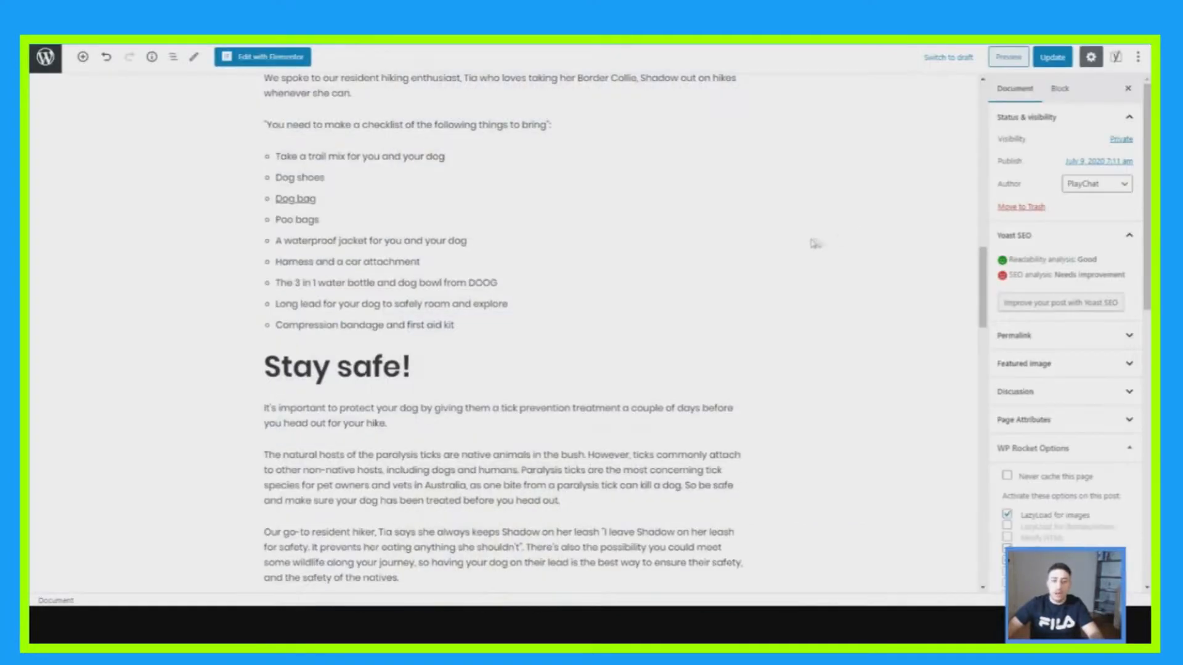
pyautogui.scroll(-6, 814, 244)
pyautogui.scroll(-6, 744, 264)
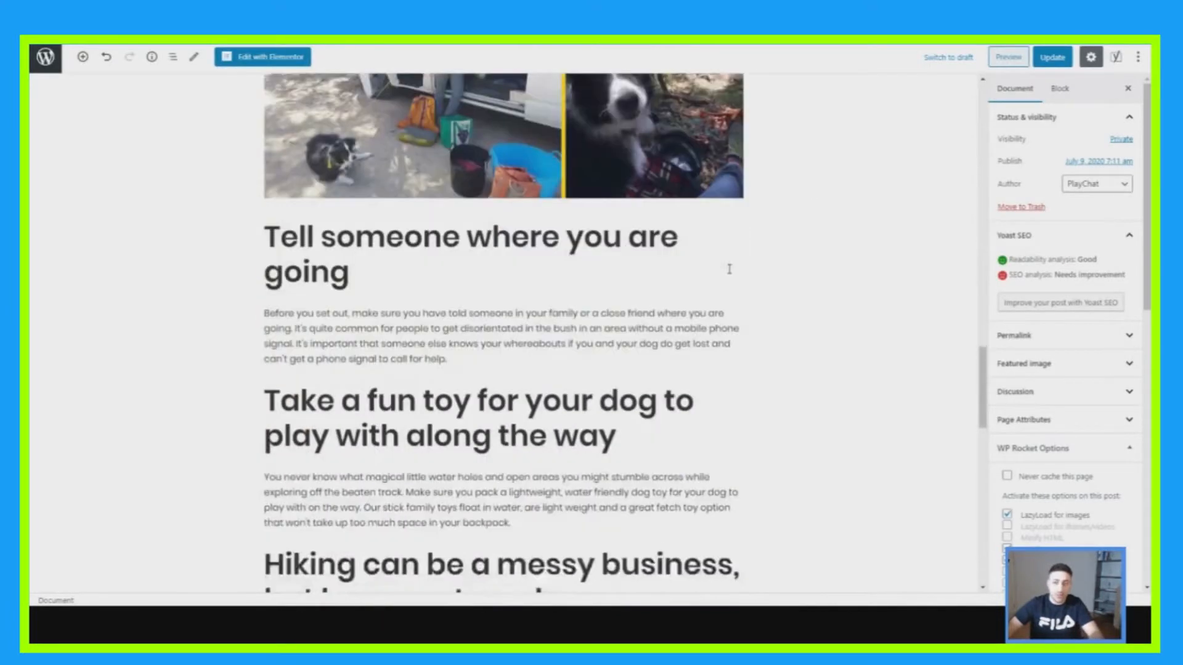
pyautogui.click(1054, 57)
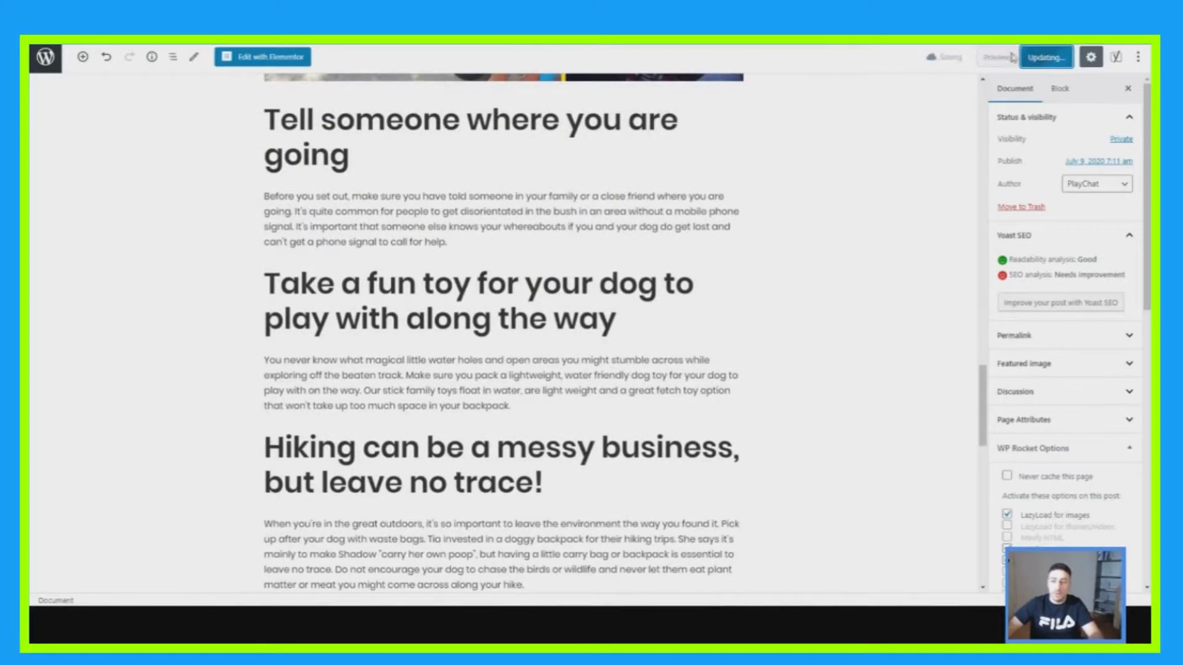
pyautogui.click(1005, 62)
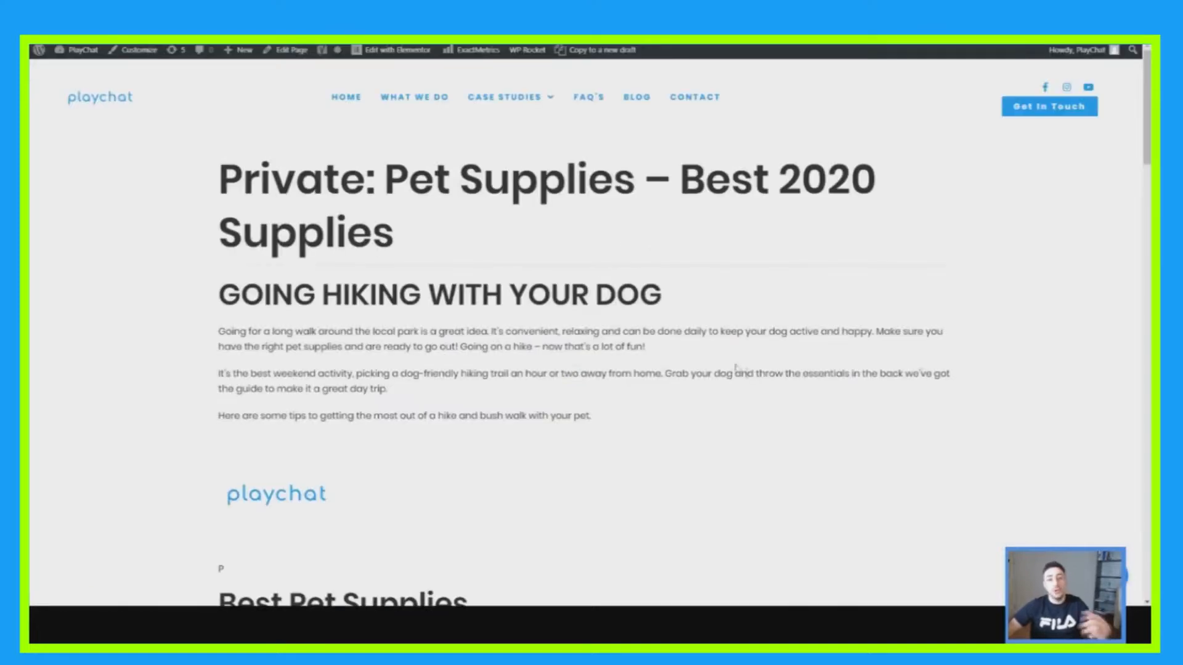
# Search the previewed page for "pet supplies" and check the keyword's use in the title and opening paragraph.
pyautogui.moveTo(435, 182); pyautogui.dragTo(613, 185)
pyautogui.moveTo(318, 296); pyautogui.dragTo(616, 297)
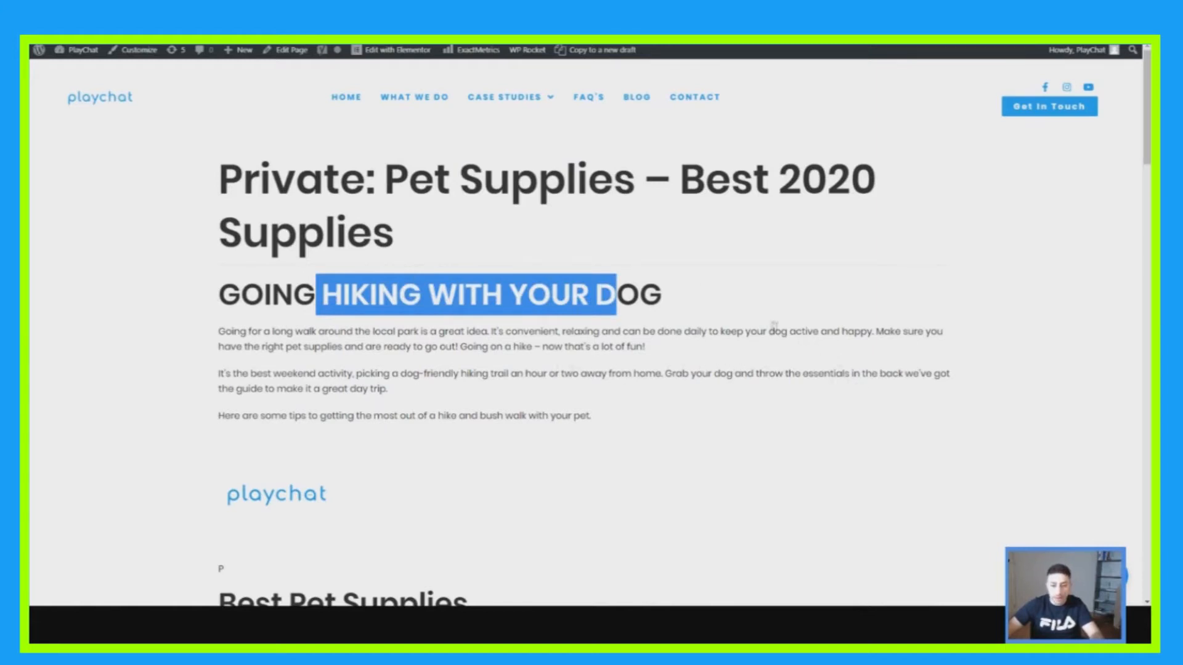
pyautogui.click(610, 343)
pyautogui.hotkey('ctrl', 'f')
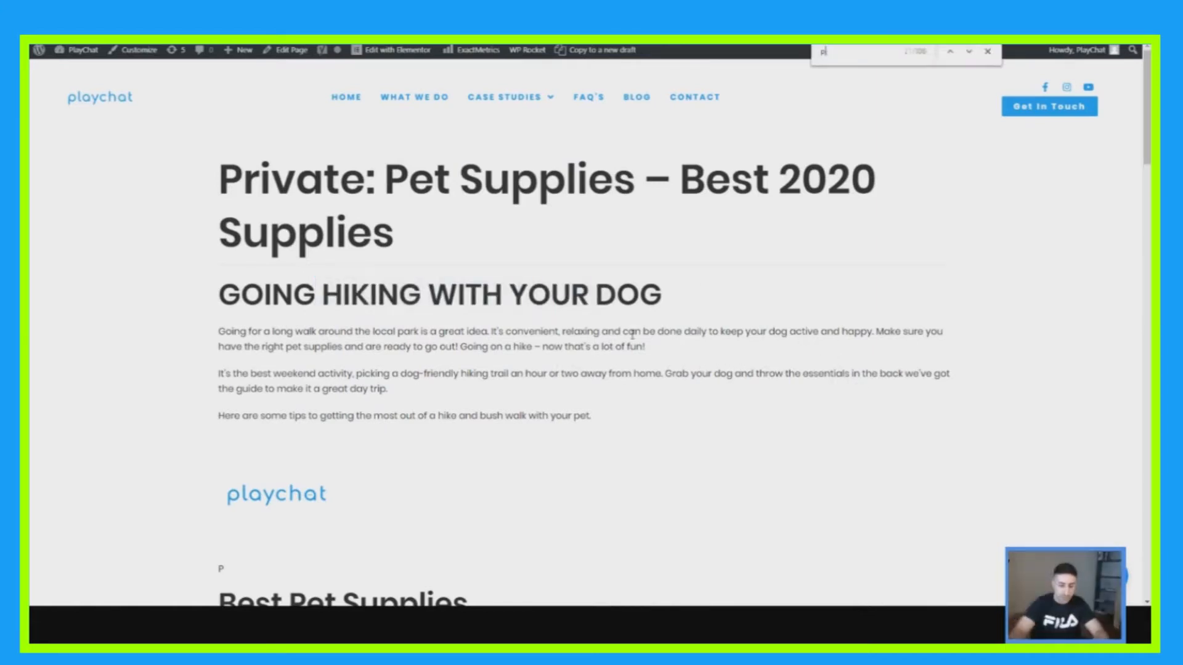
pyautogui.write('pet supplies')
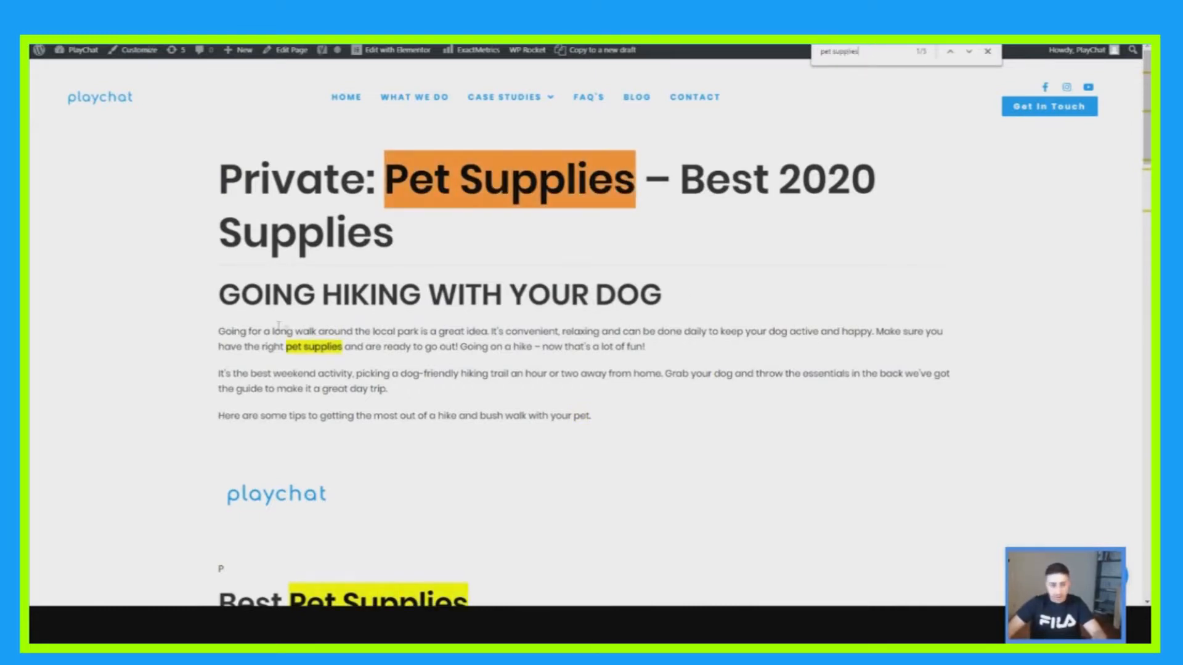
pyautogui.doubleClick(311, 348)
pyautogui.doubleClick(302, 348)
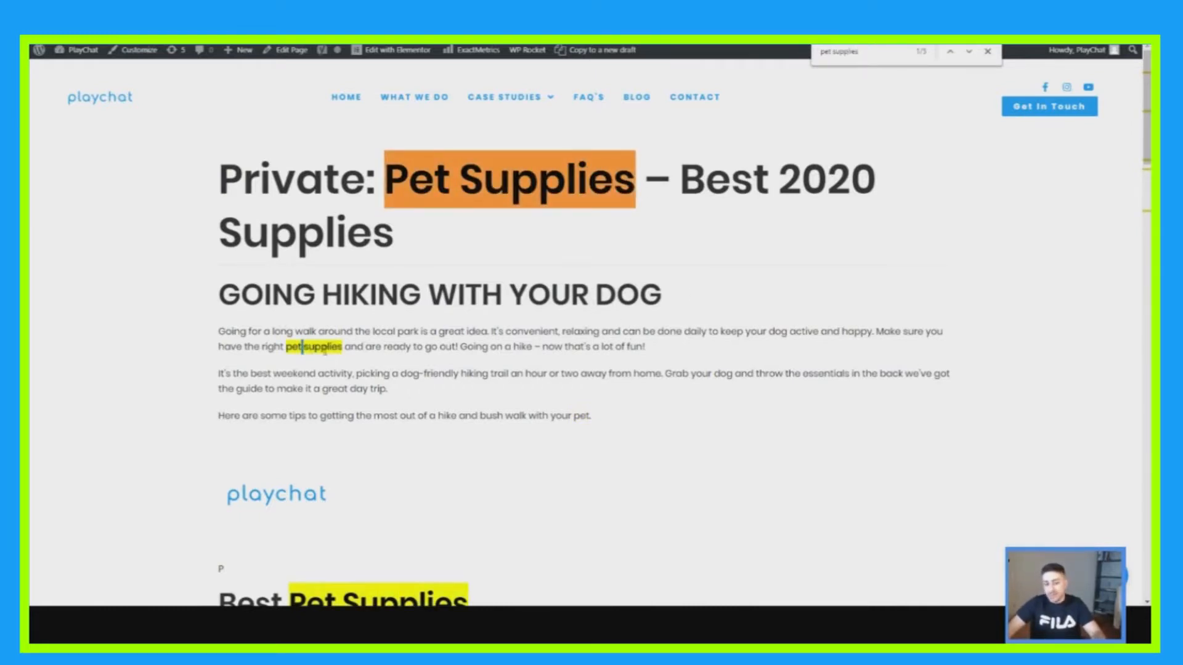
pyautogui.tripleClick(319, 346)
pyautogui.click(440, 377)
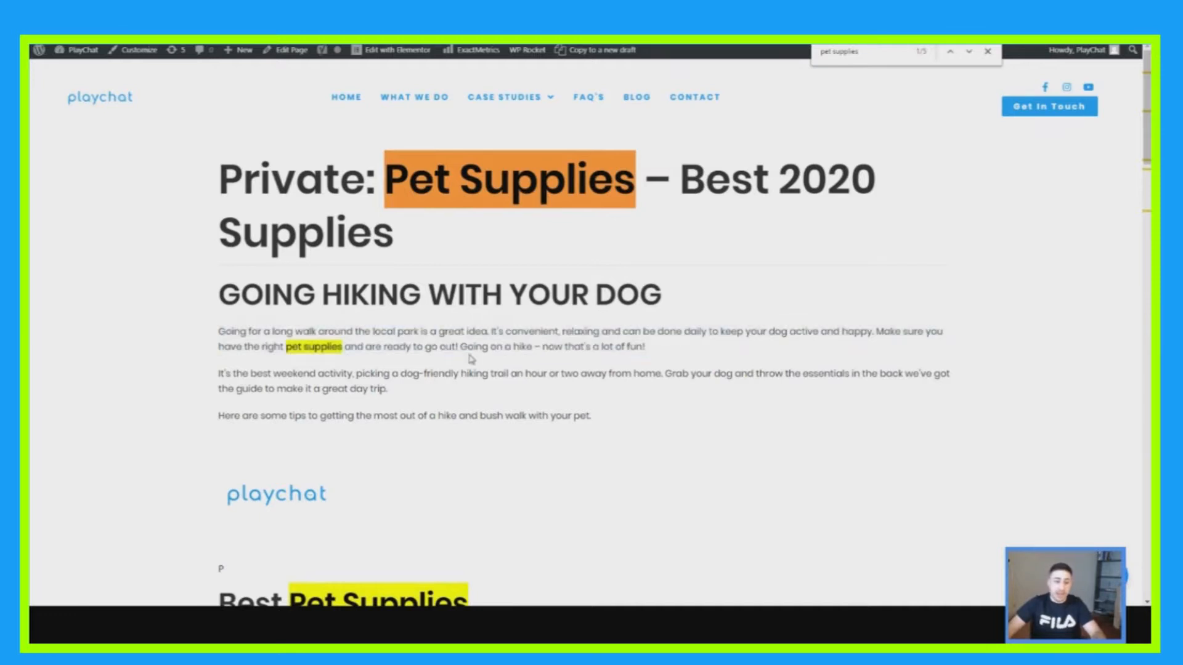
# Examine the subheadings, body text and images further down the previewed page for use of the "pet supplies" keyword.
pyautogui.scroll(-4, 472, 360)
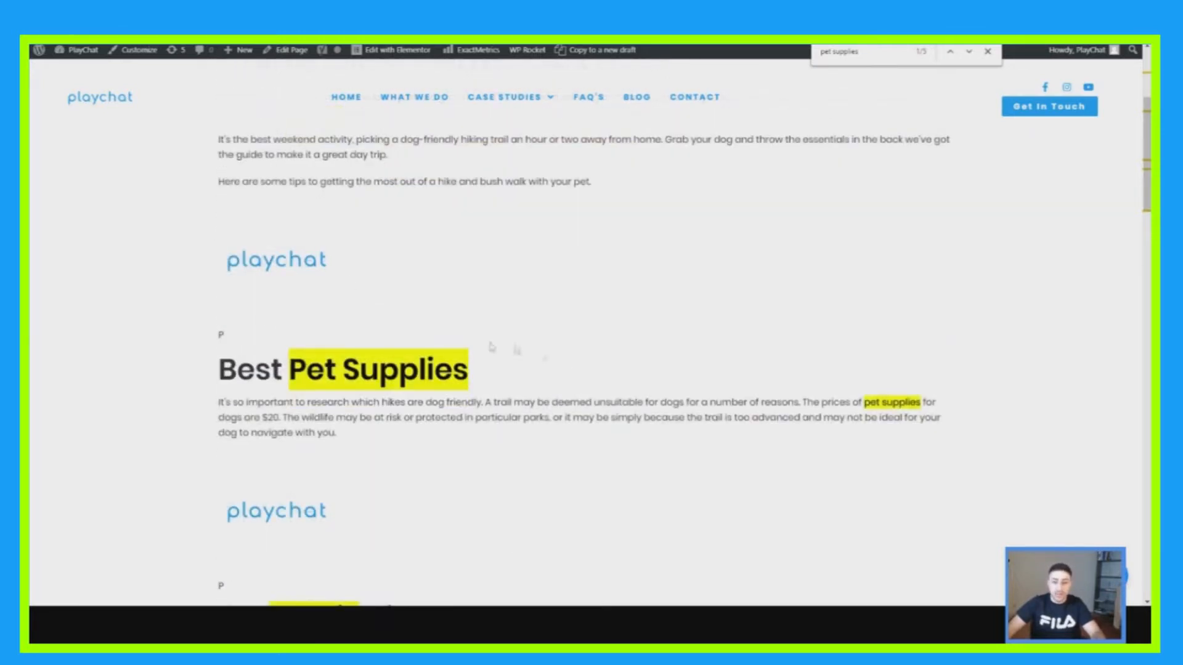
pyautogui.moveTo(468, 370); pyautogui.dragTo(258, 372)
pyautogui.scroll(-8, 275, 363)
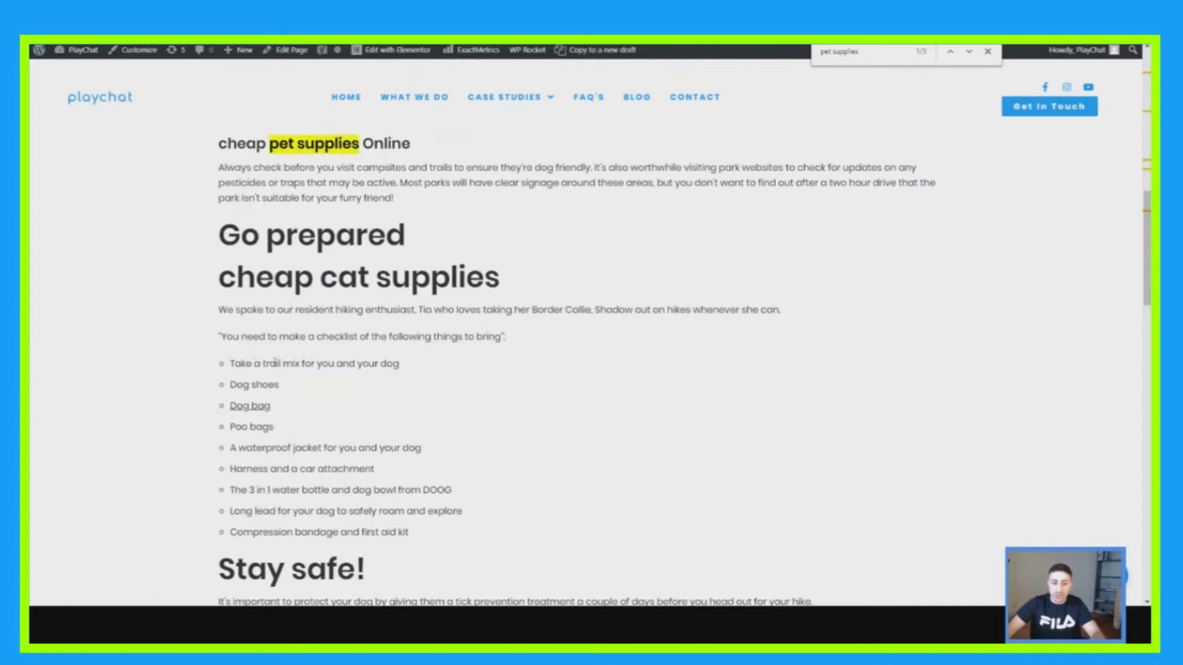
pyautogui.moveTo(290, 158); pyautogui.dragTo(360, 148)
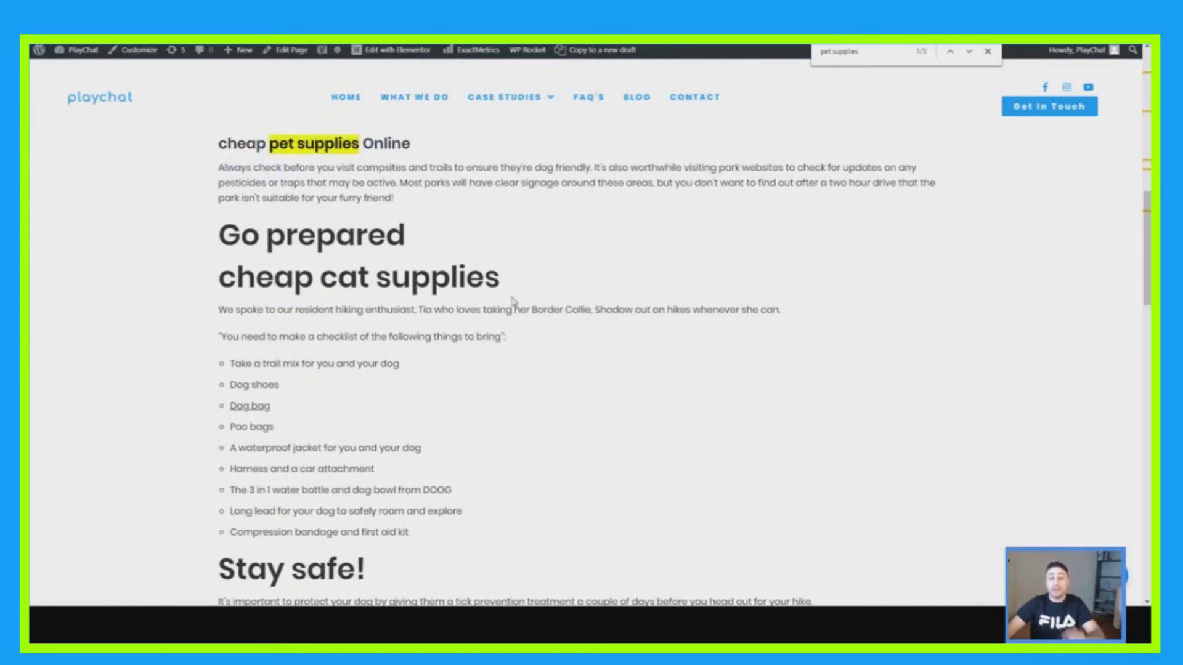
pyautogui.scroll(-10, 511, 309)
pyautogui.scroll(10, 547, 343)
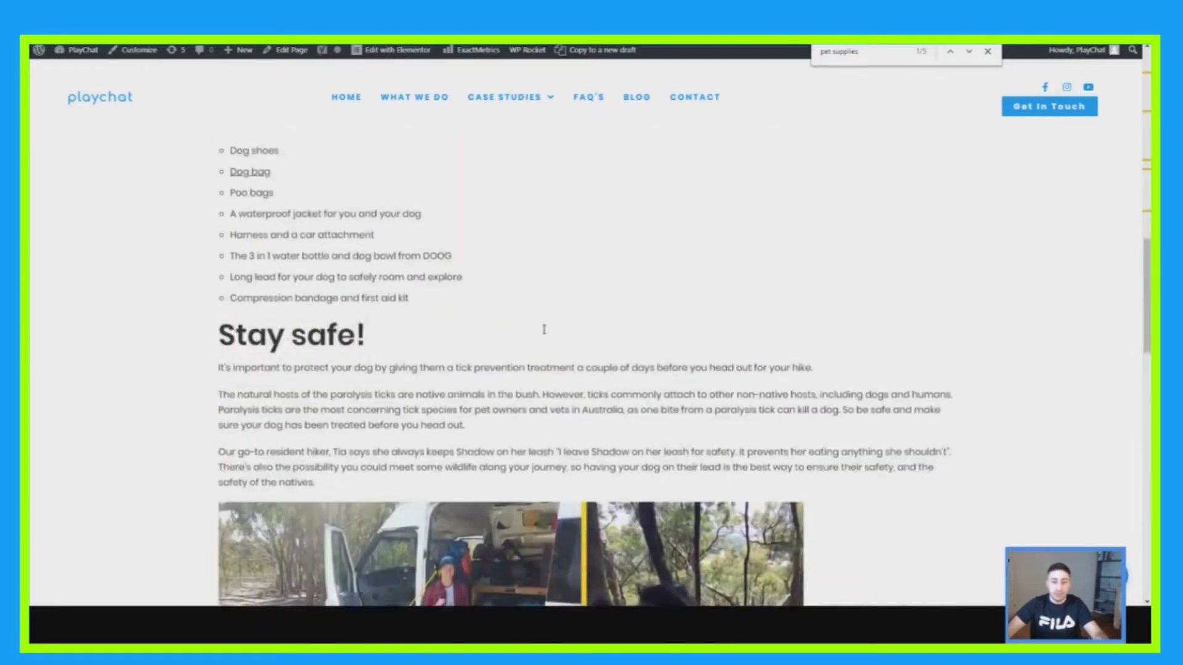
pyautogui.scroll(-12, 534, 337)
pyautogui.scroll(4, 534, 337)
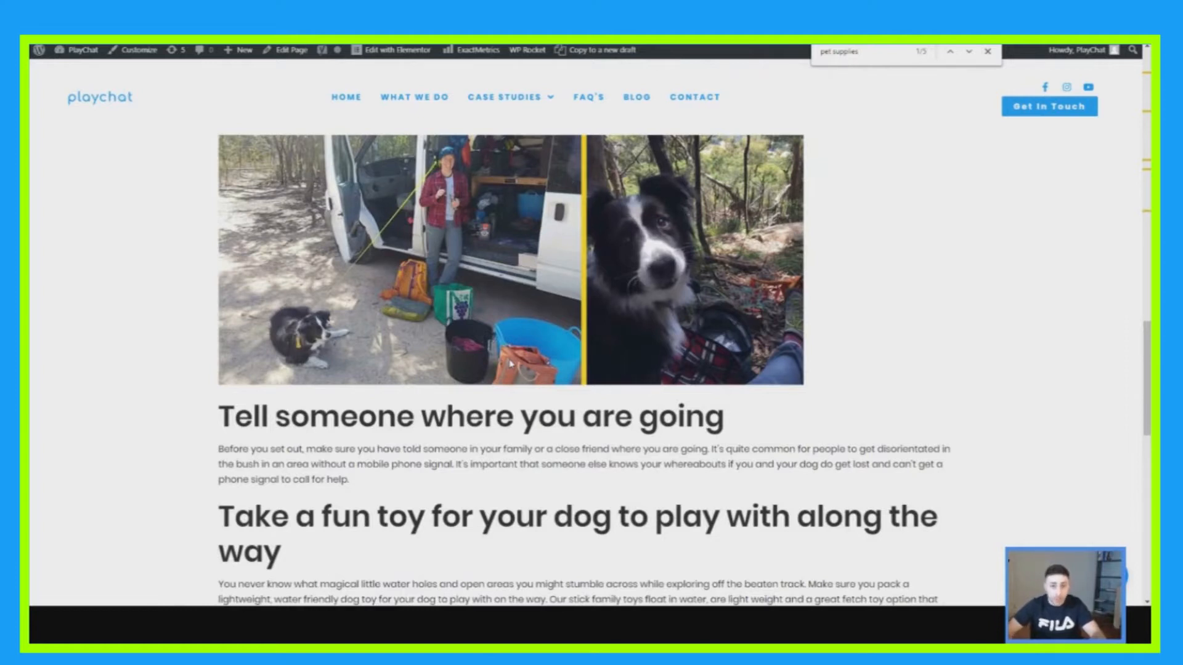
pyautogui.scroll(5, 463, 365)
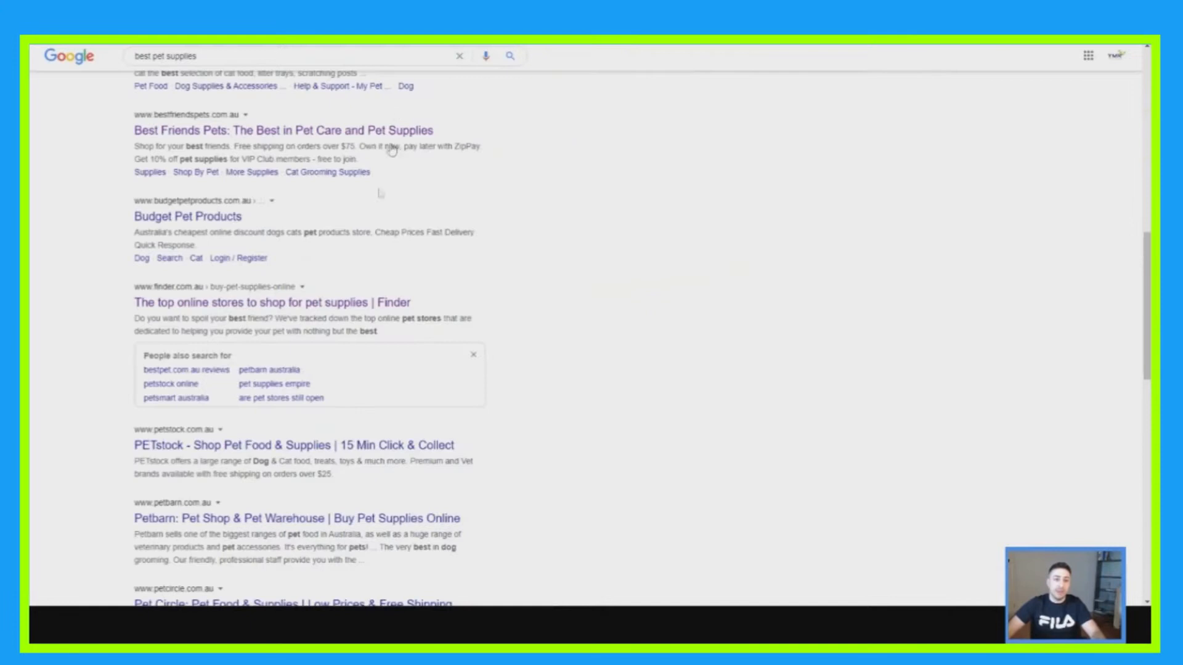
# Review the competitor listings in the Google results for "best pet supplies", and return to the previewed page's text and images.
pyautogui.scroll(5, 370, 191)
pyautogui.scroll(-3, 246, 197)
pyautogui.scroll(-2, 230, 204)
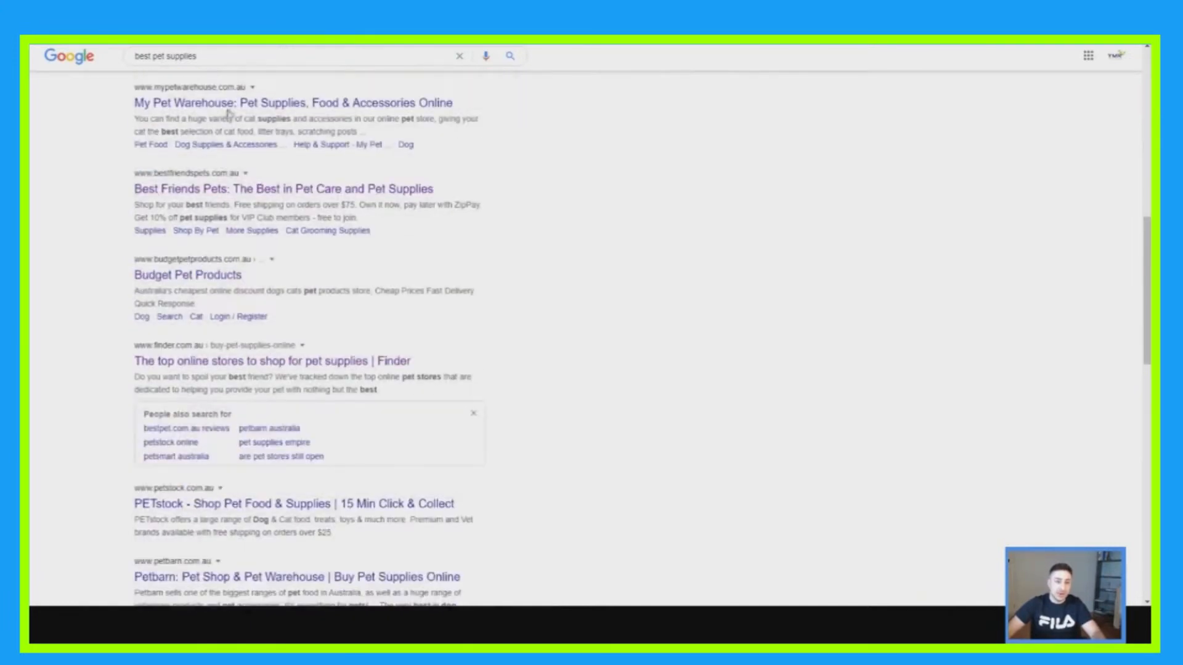
pyautogui.scroll(-8, 301, 167)
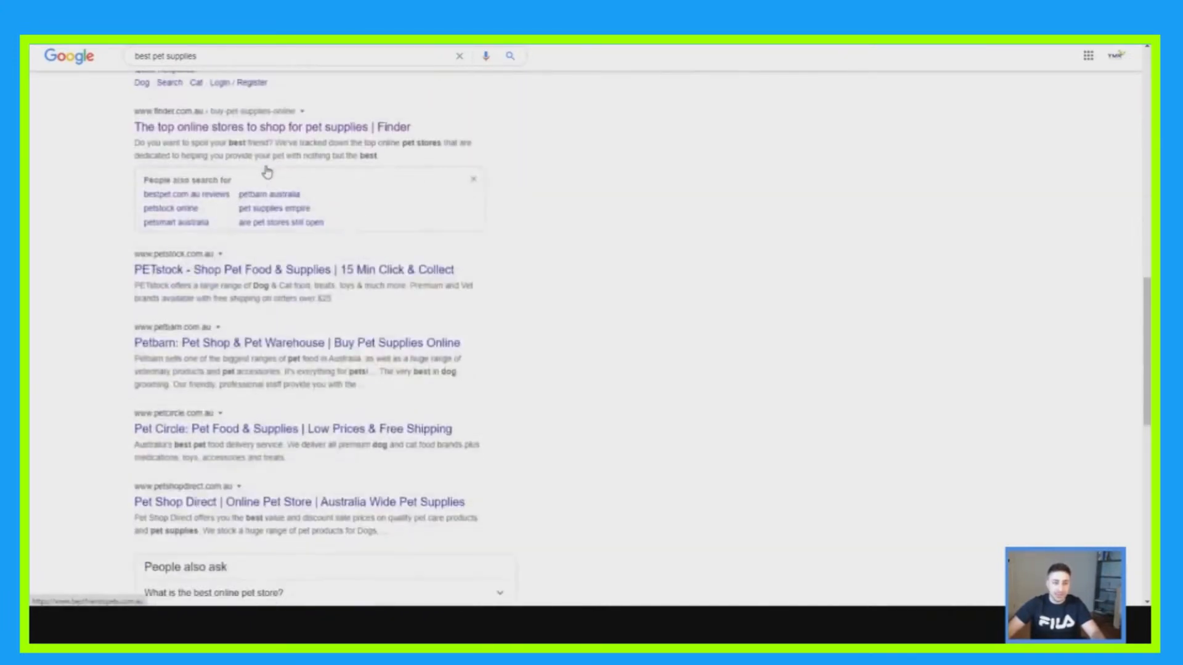
pyautogui.scroll(7, 332, 148)
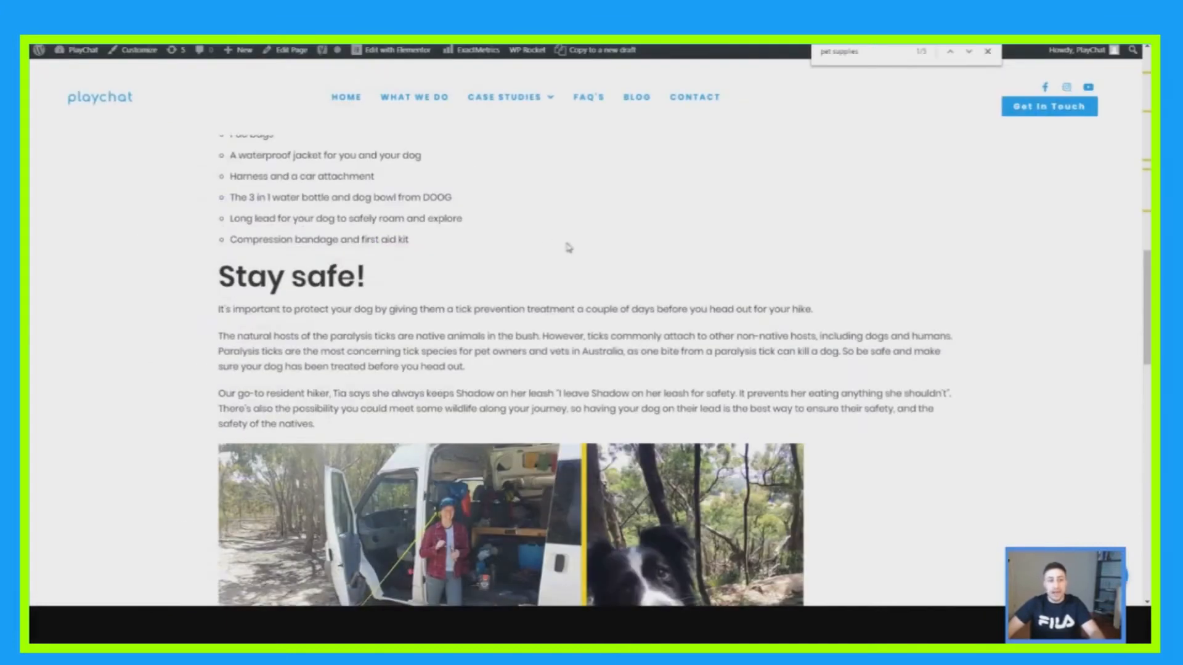
pyautogui.scroll(-3, 568, 247)
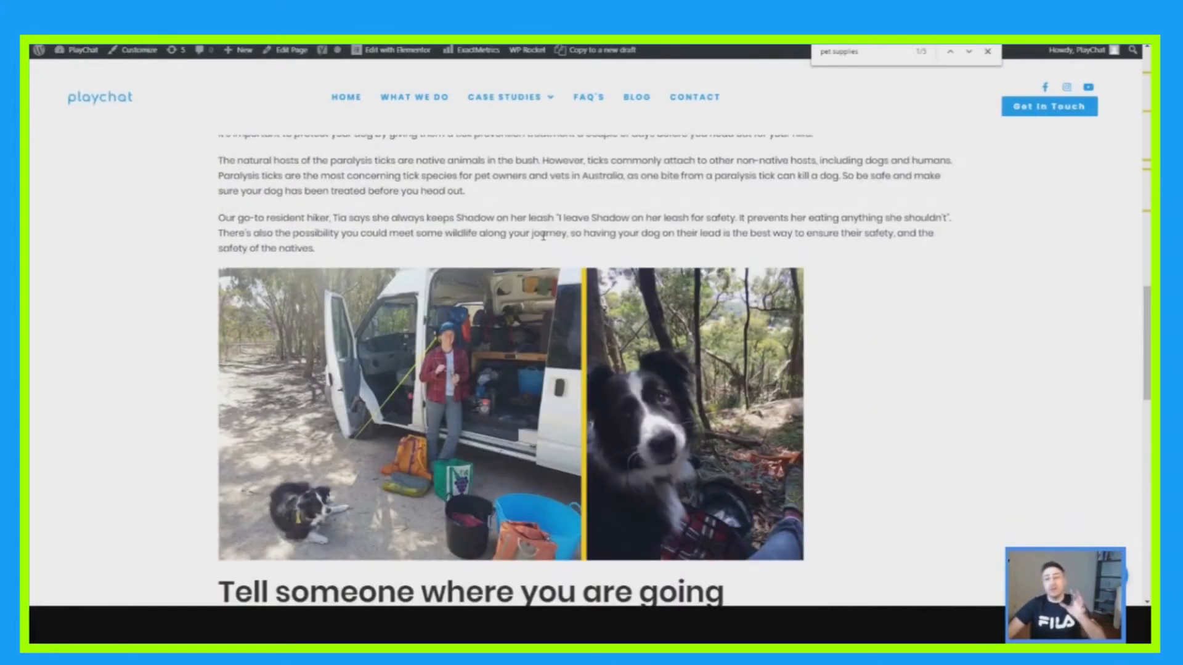